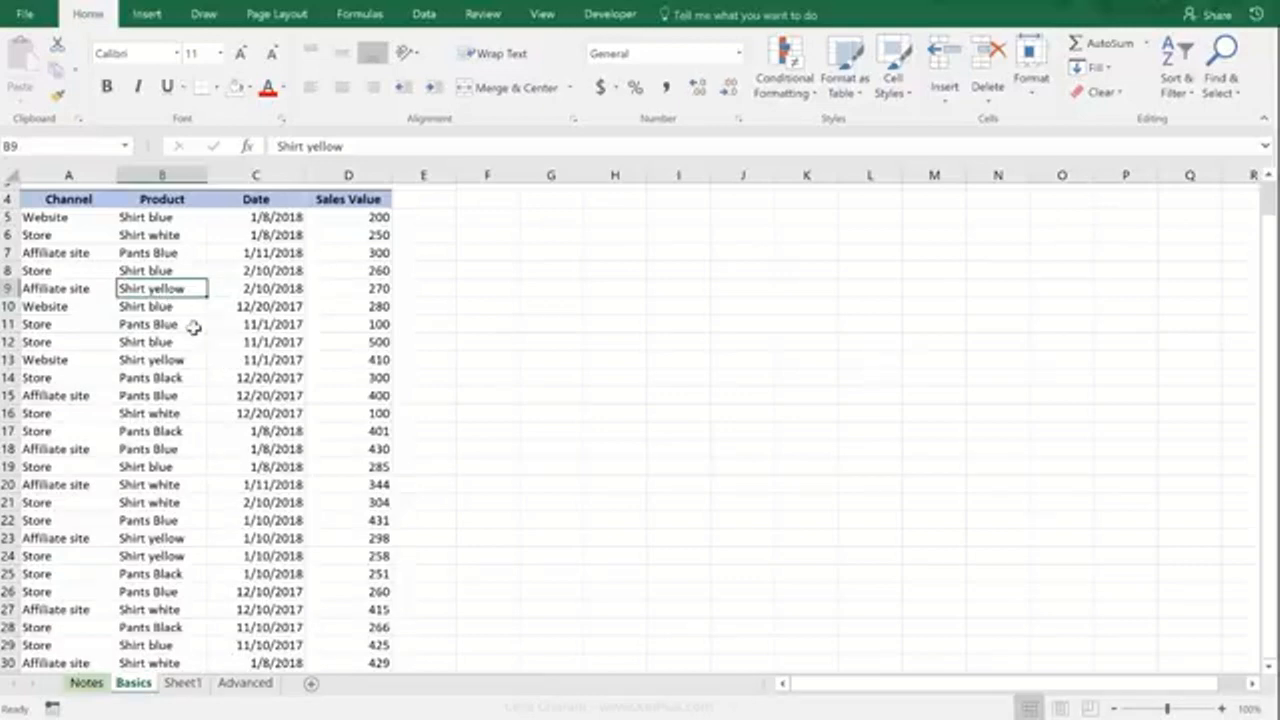
Switch the header filters of the sales table on and off twice.
key(ctrl+shift+l)
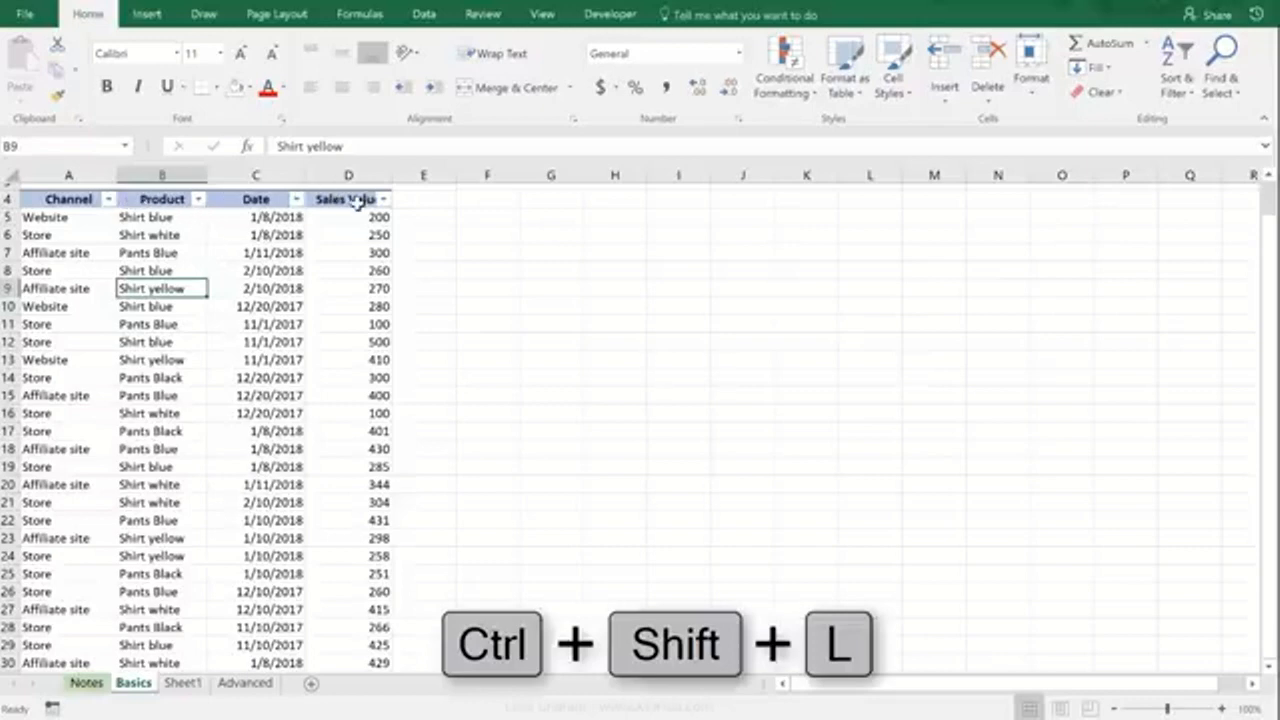
key(ctrl+shift+l)
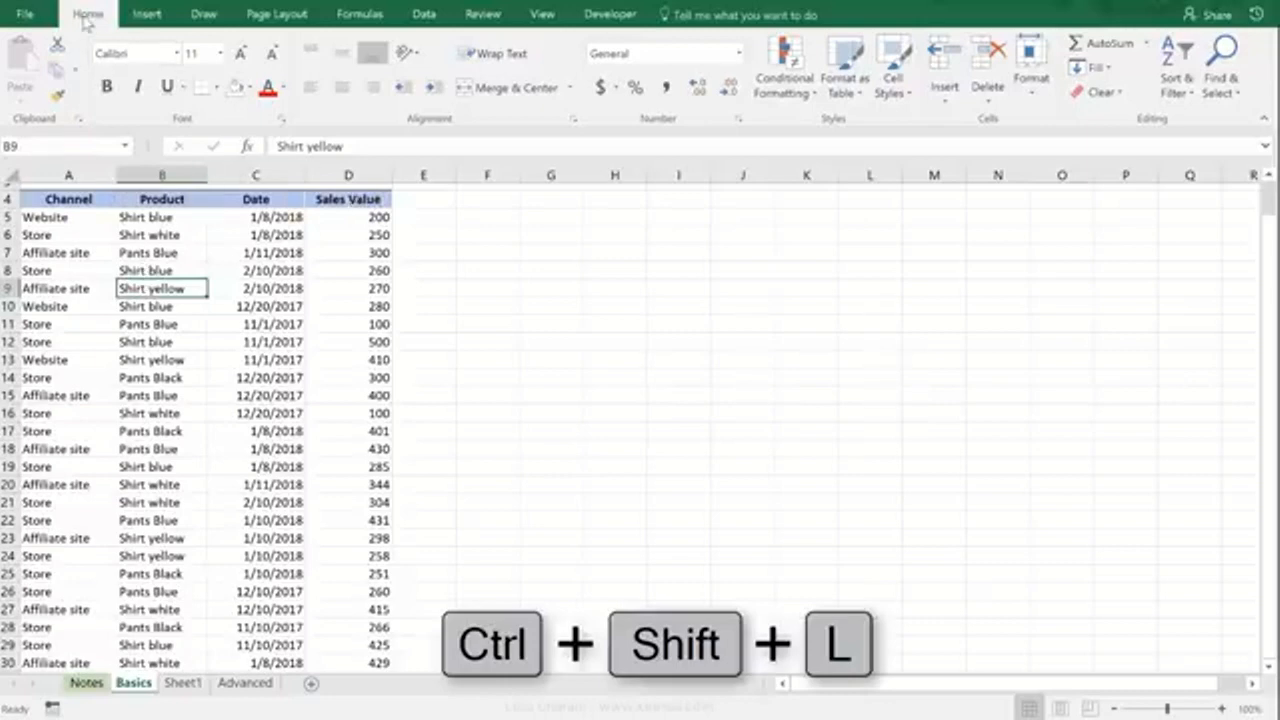
click(1177, 80)
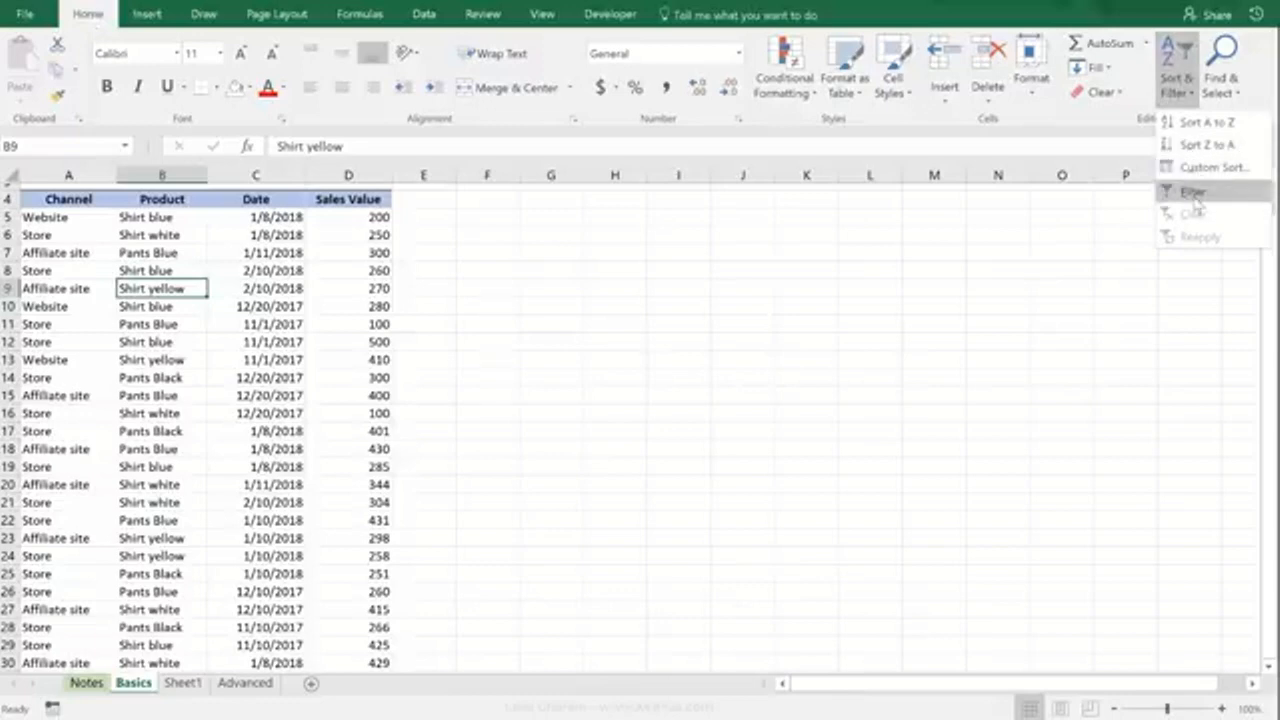
click(1195, 192)
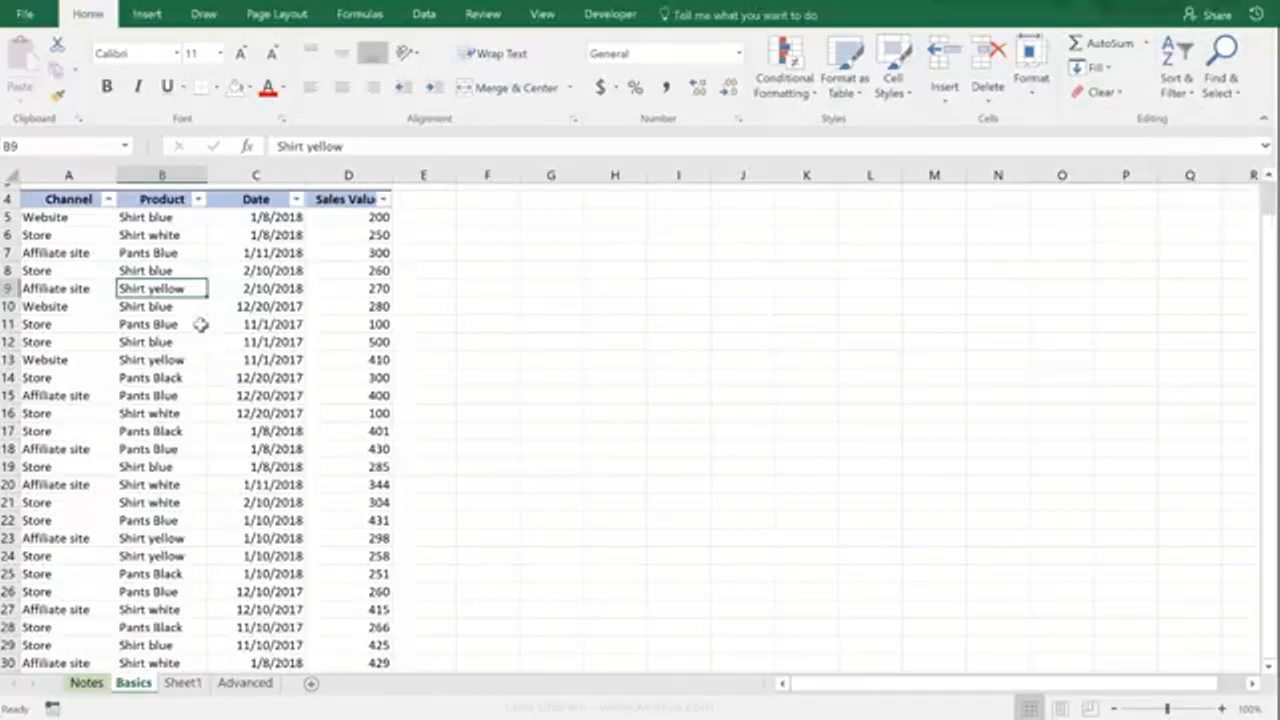
key(ctrl+shift+l)
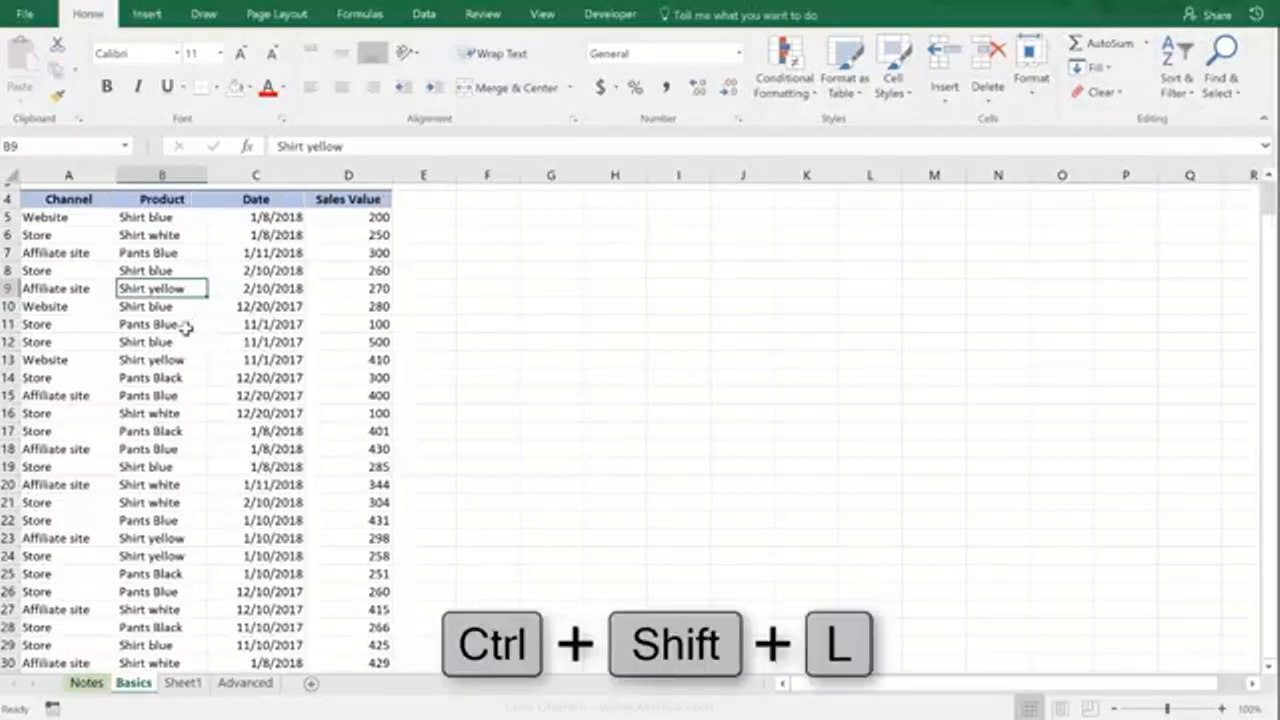
Filter the sales table by the value of the selected cell B10, Shirt blue, and clear the Product filter again.
click(168, 310)
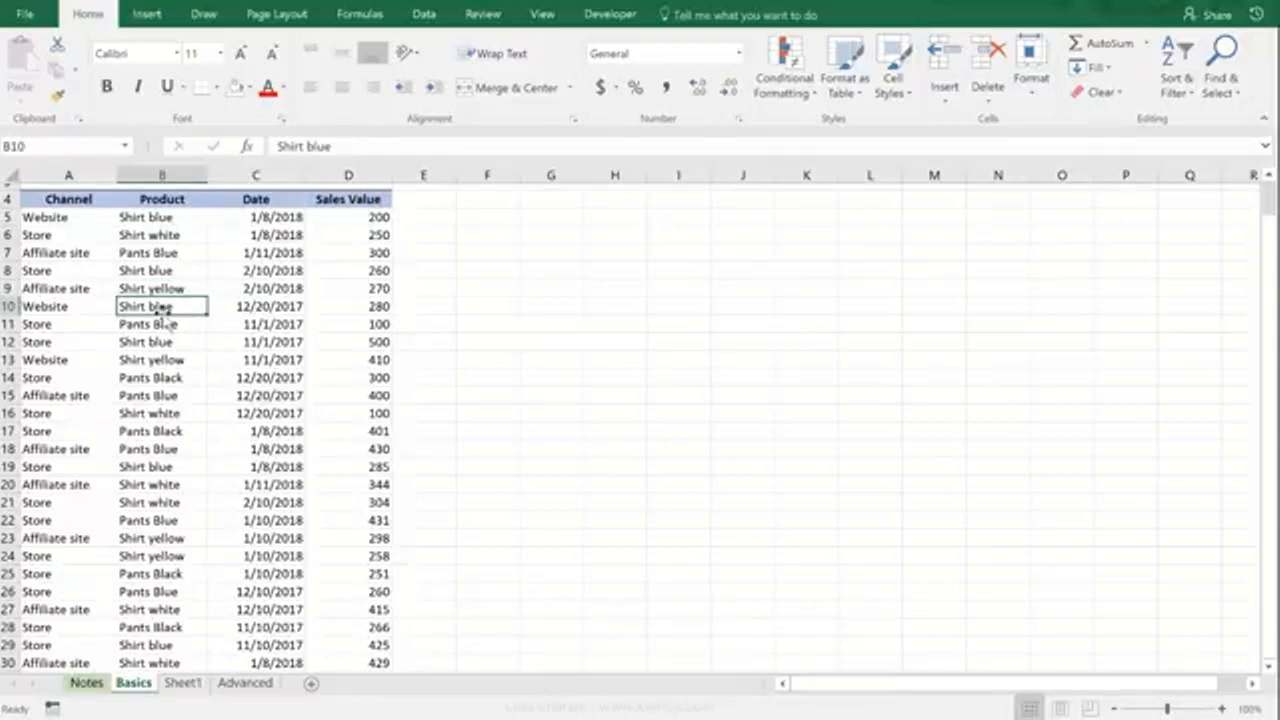
right_click(163, 311)
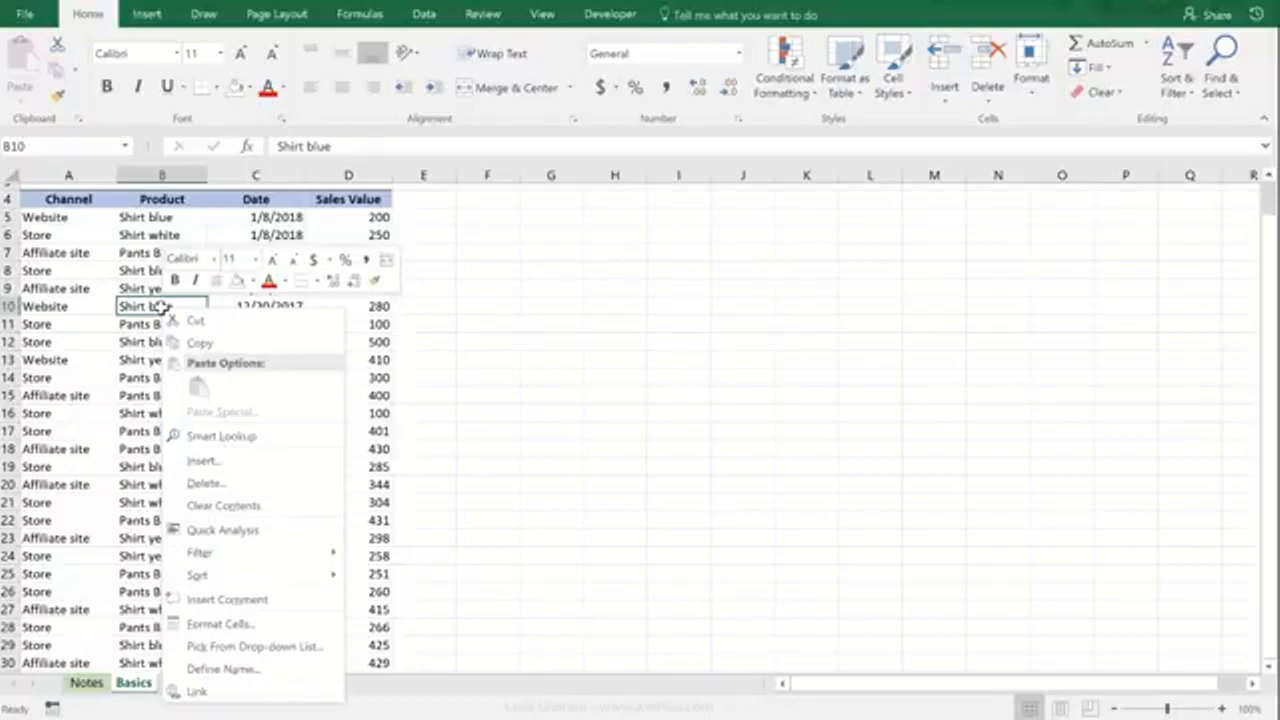
mouse_move(294, 557)
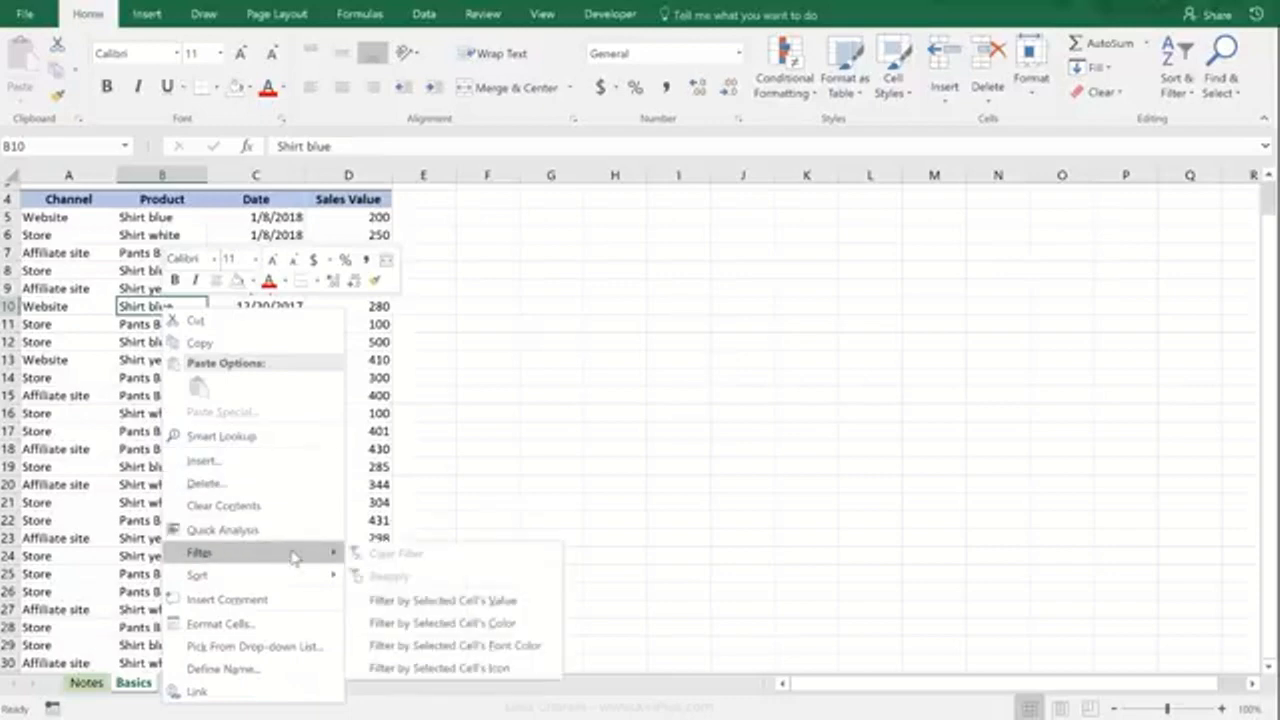
click(445, 600)
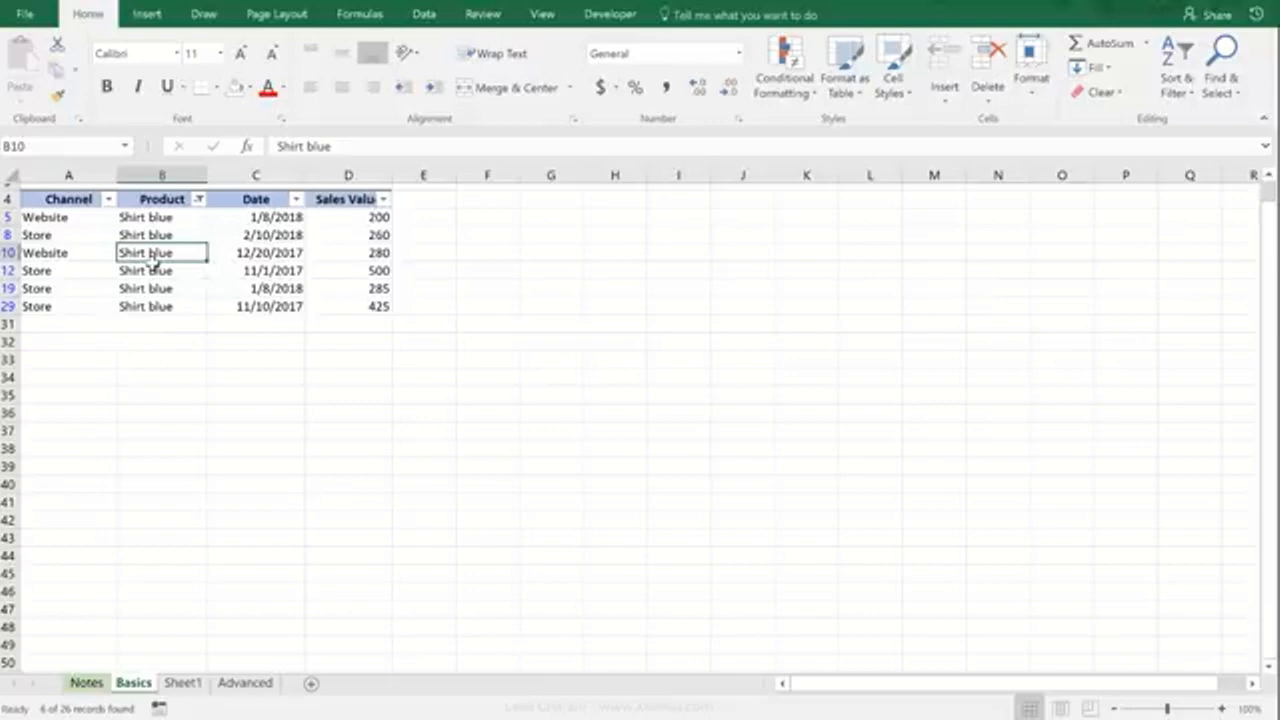
click(199, 199)
click(92, 288)
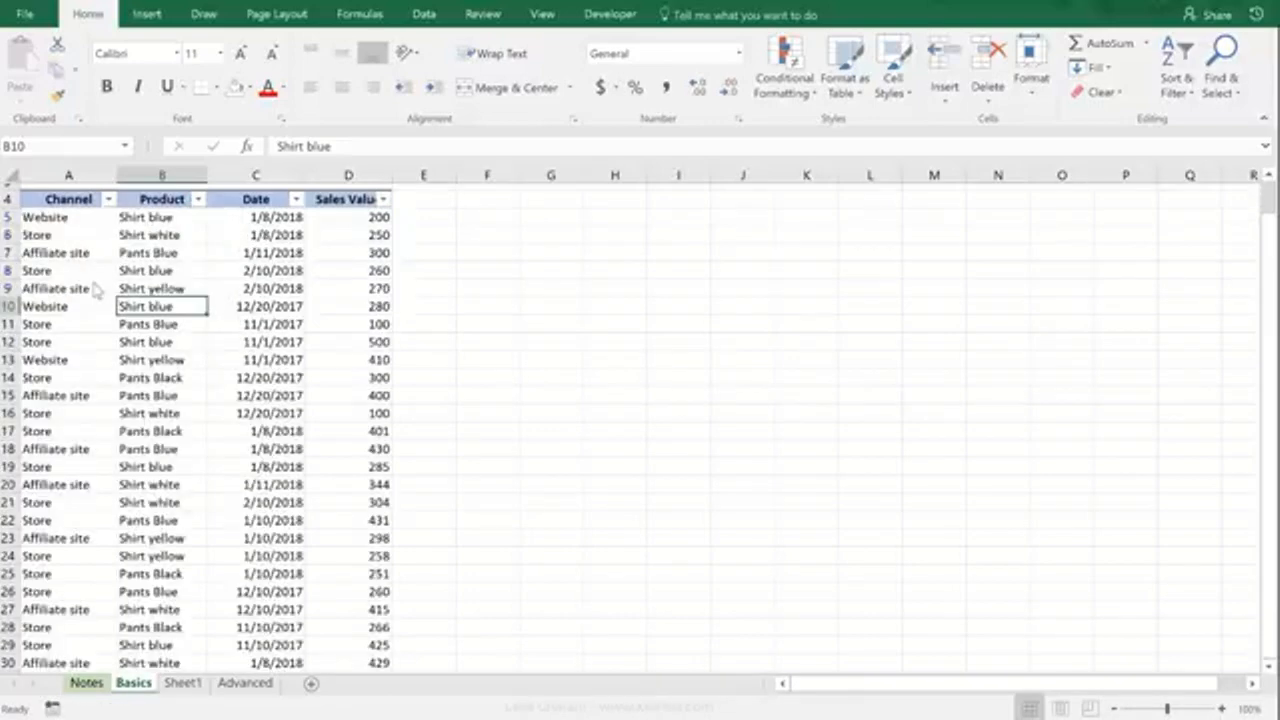
Filter the Channel column to show only Affiliate site and Website.
click(85, 254)
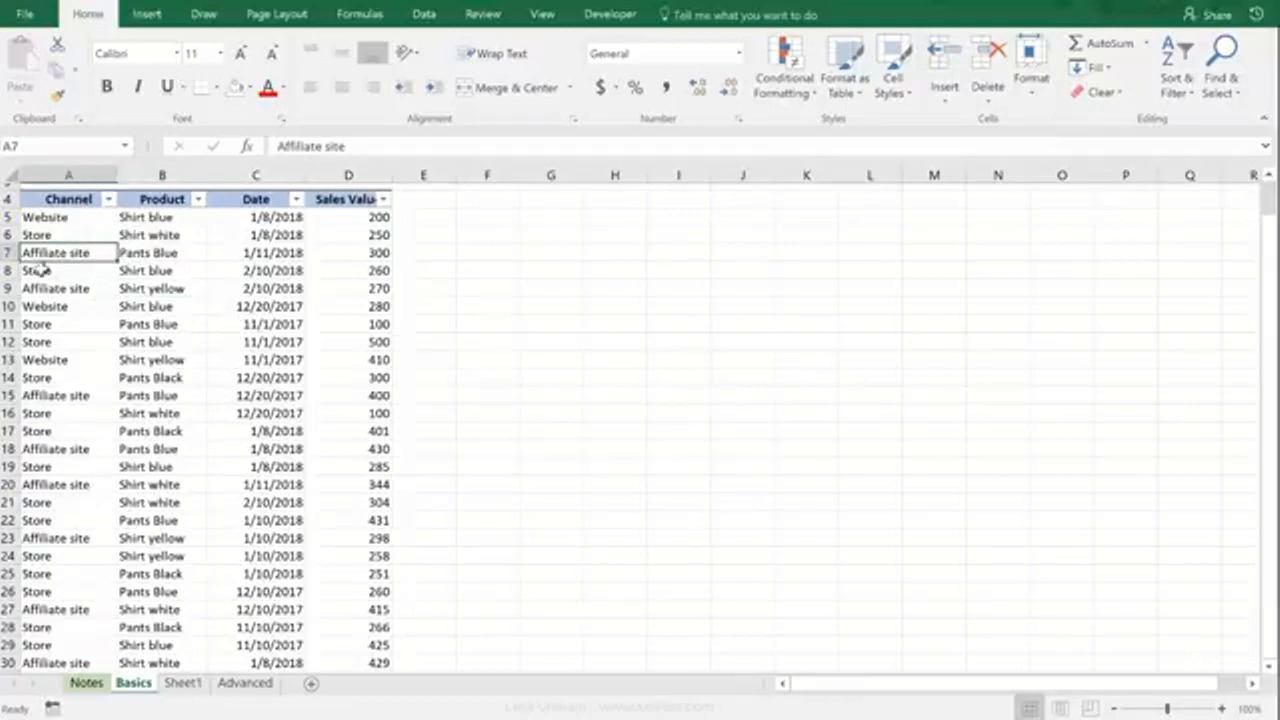
click(108, 199)
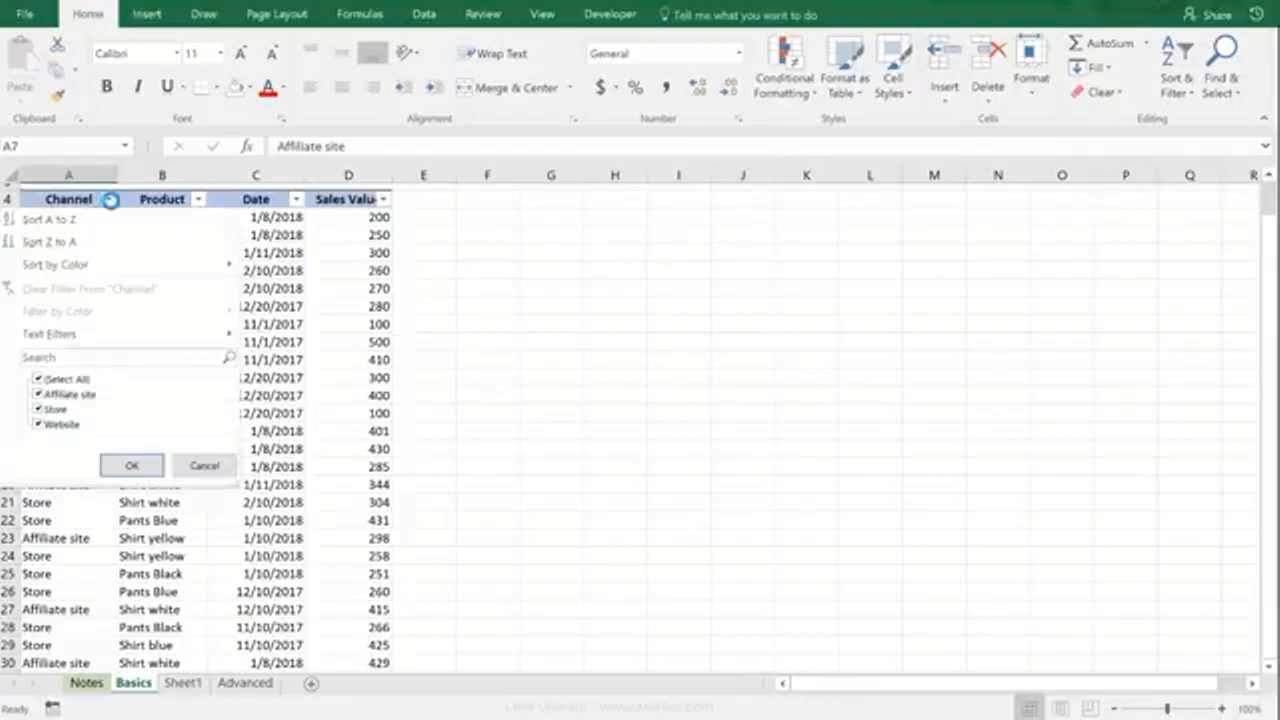
click(55, 383)
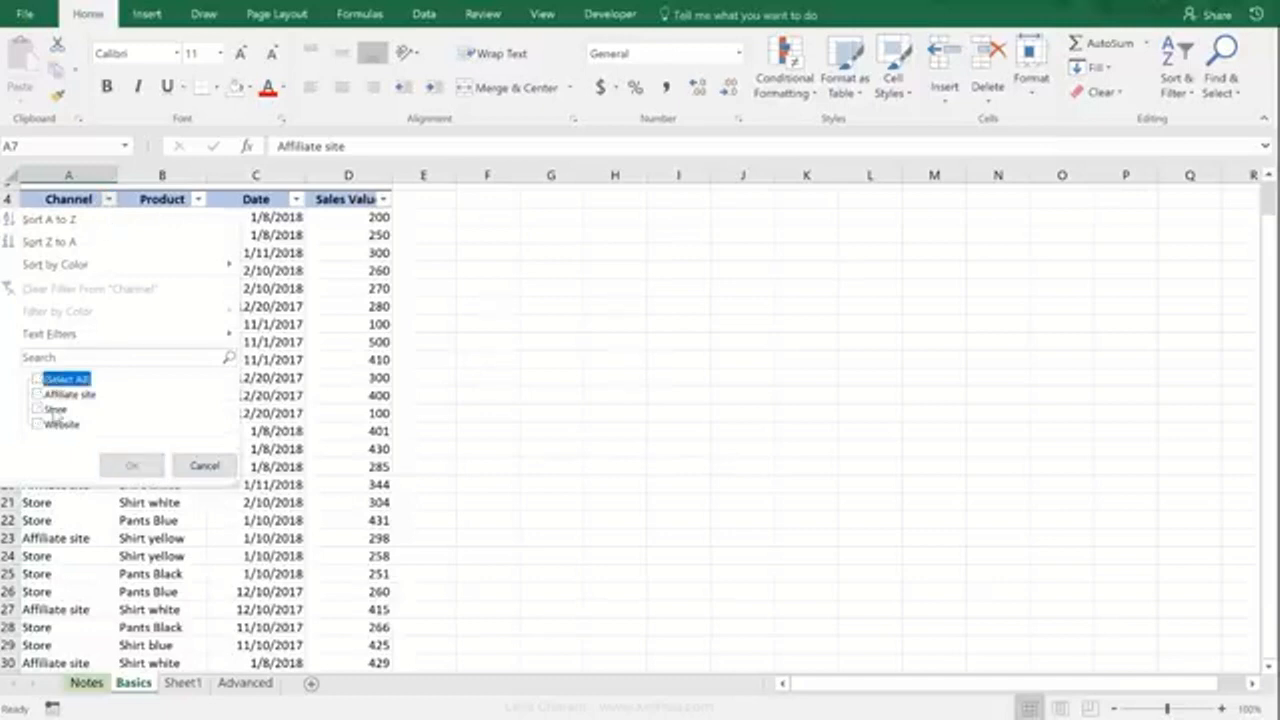
click(55, 395)
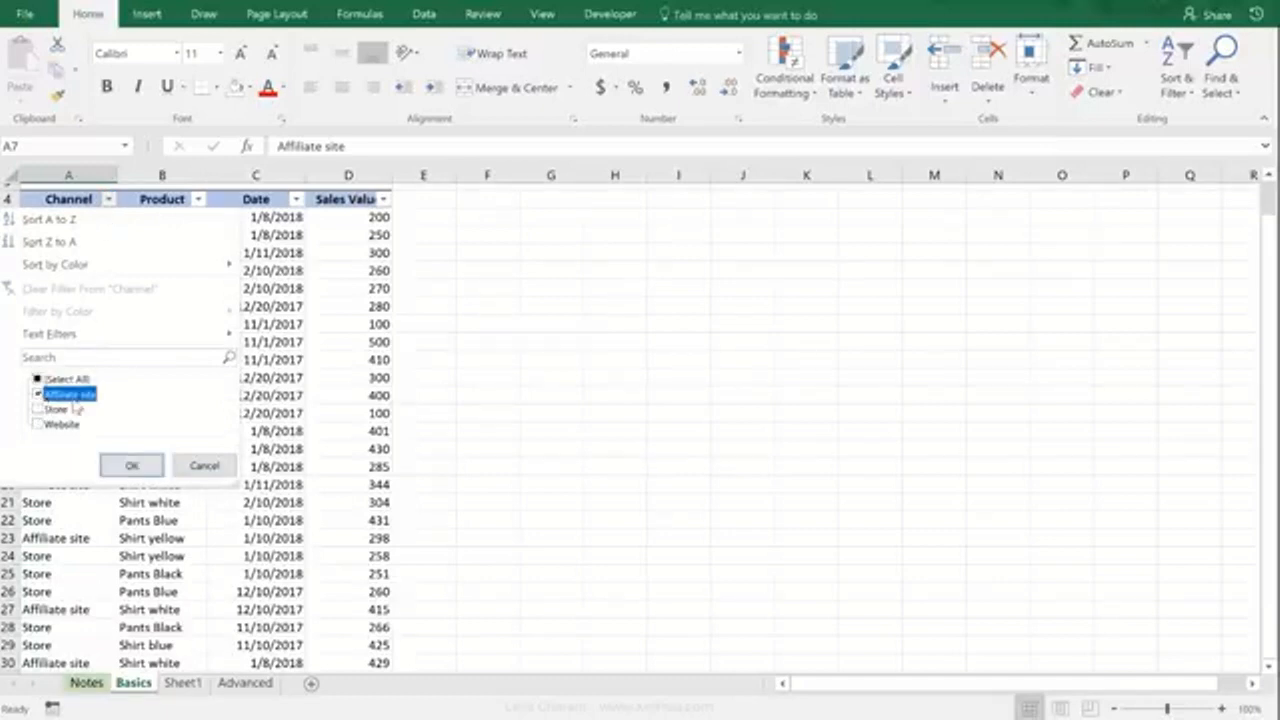
click(64, 427)
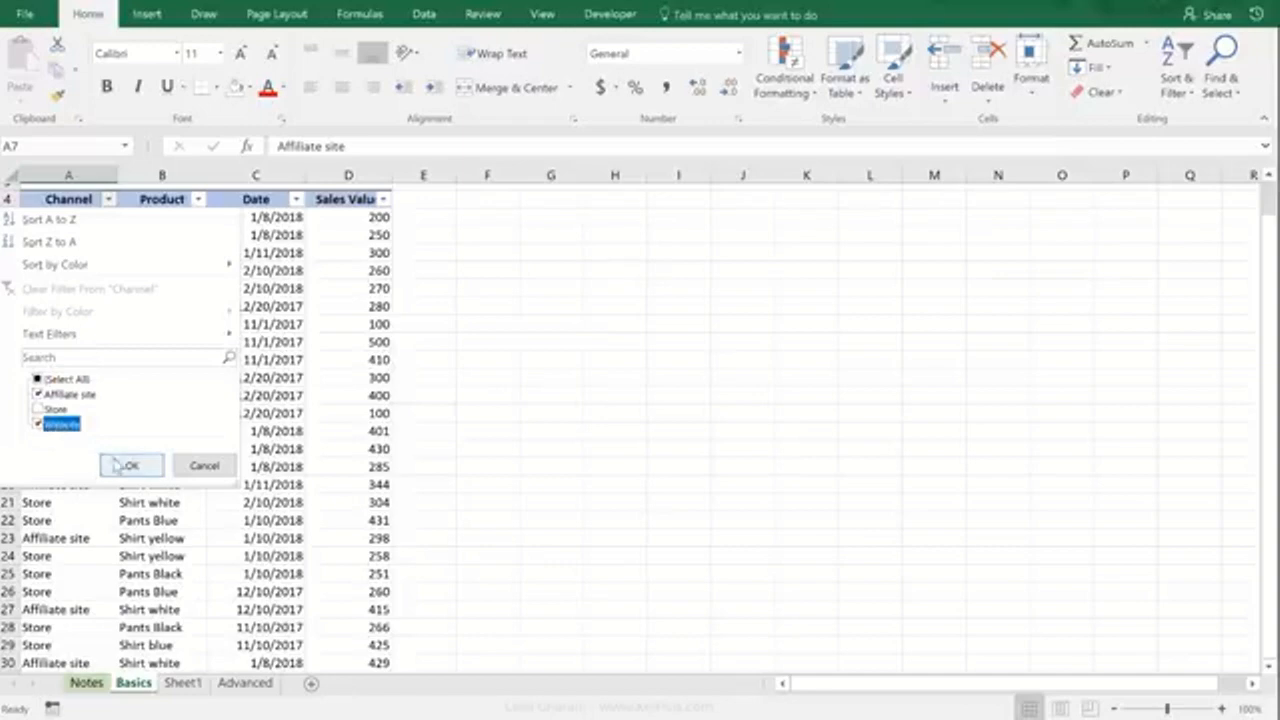
click(125, 466)
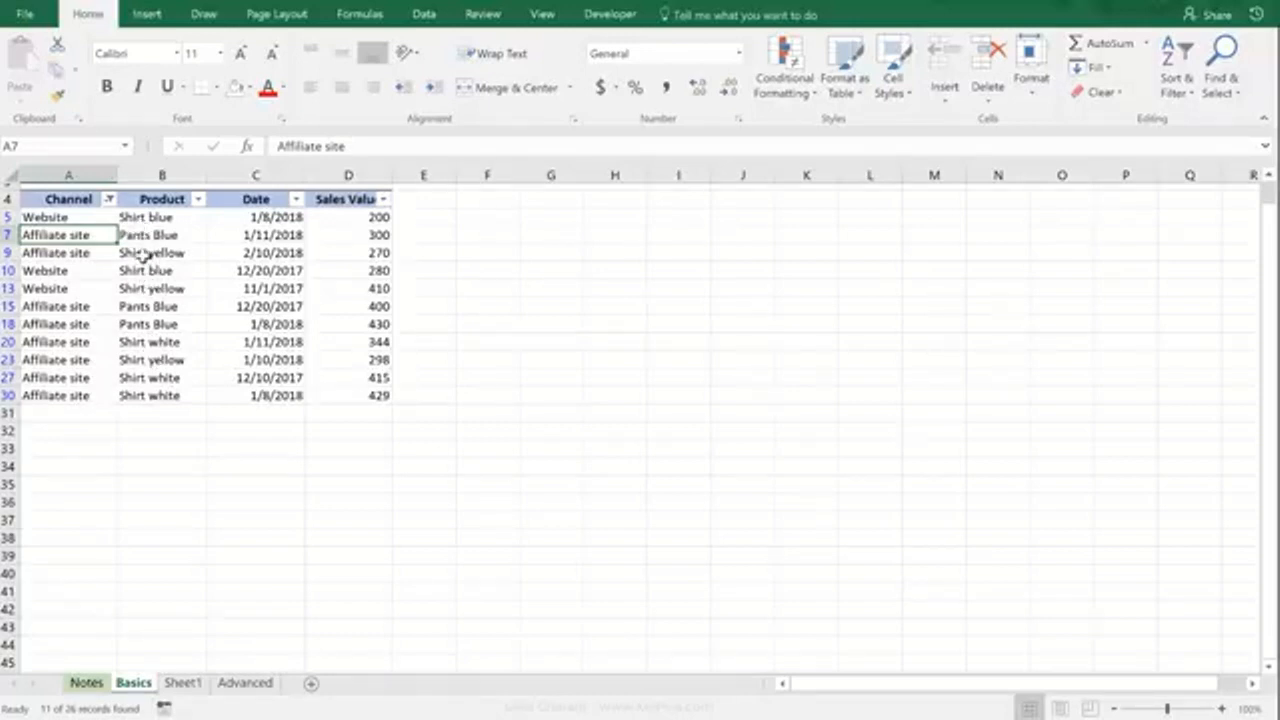
Filter the Product column to all entries matching the wildcard search "*shirt*".
click(143, 253)
click(198, 199)
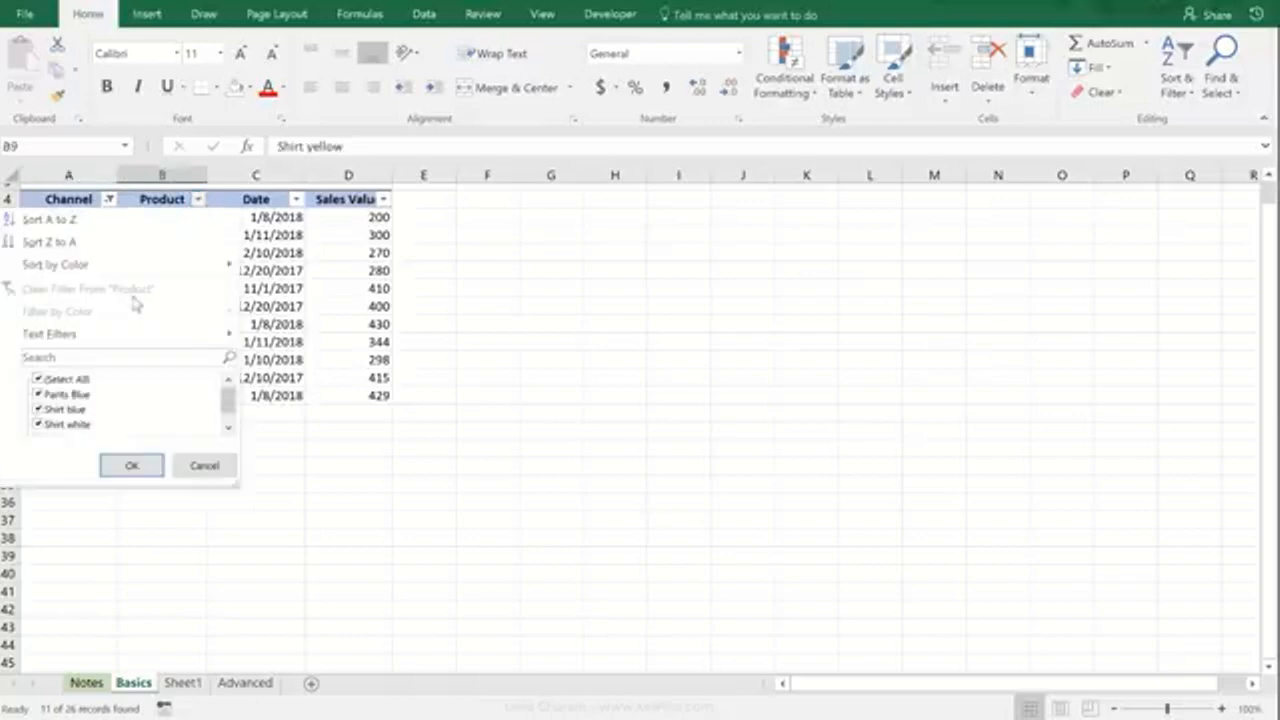
click(66, 379)
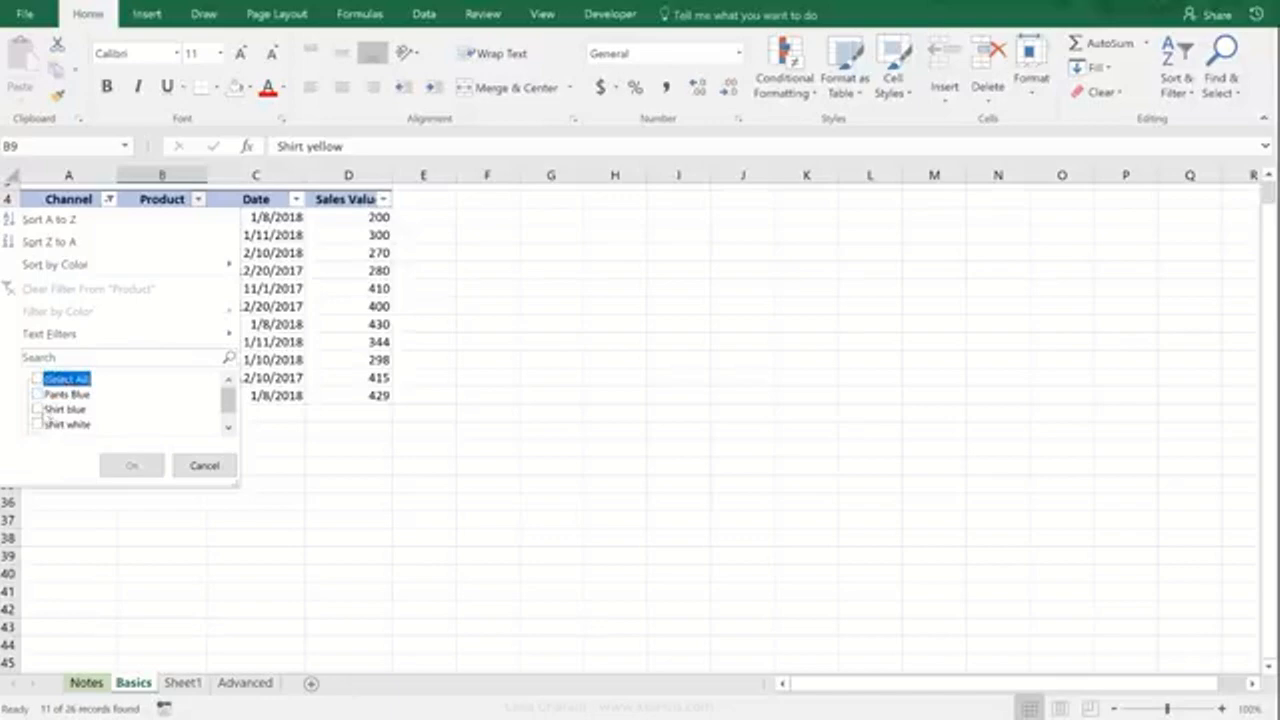
click(56, 358)
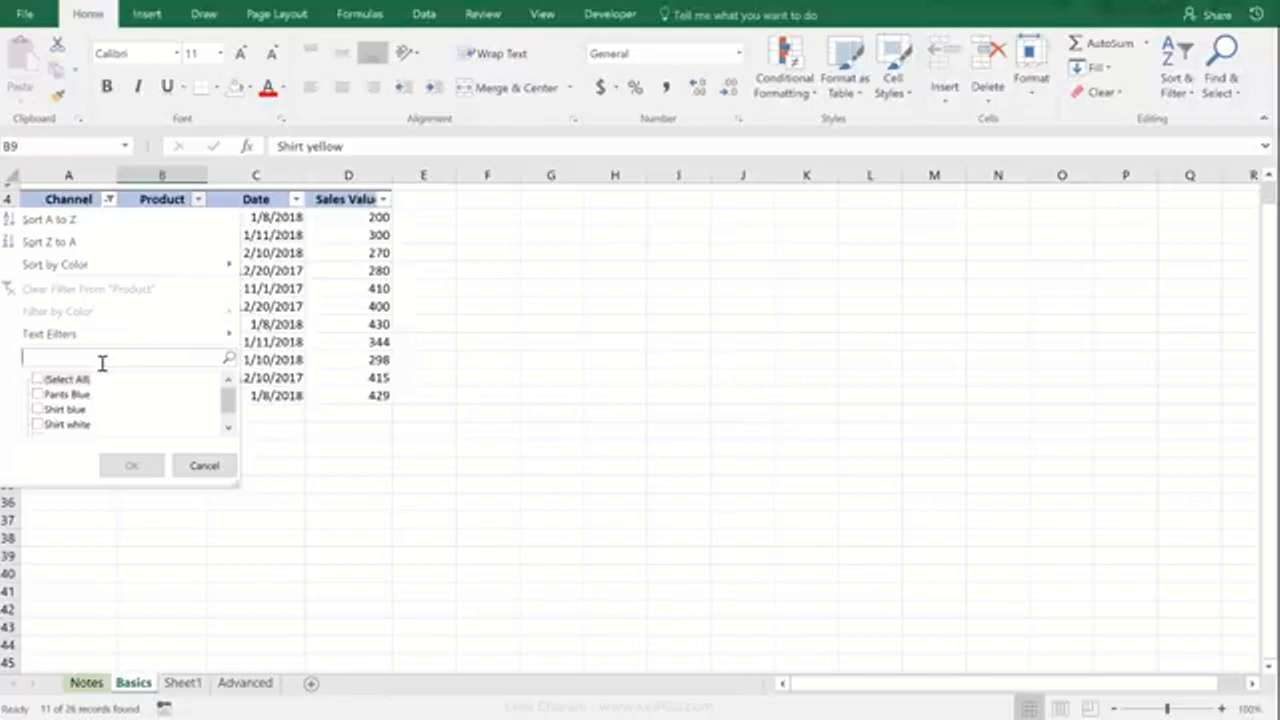
text(*)
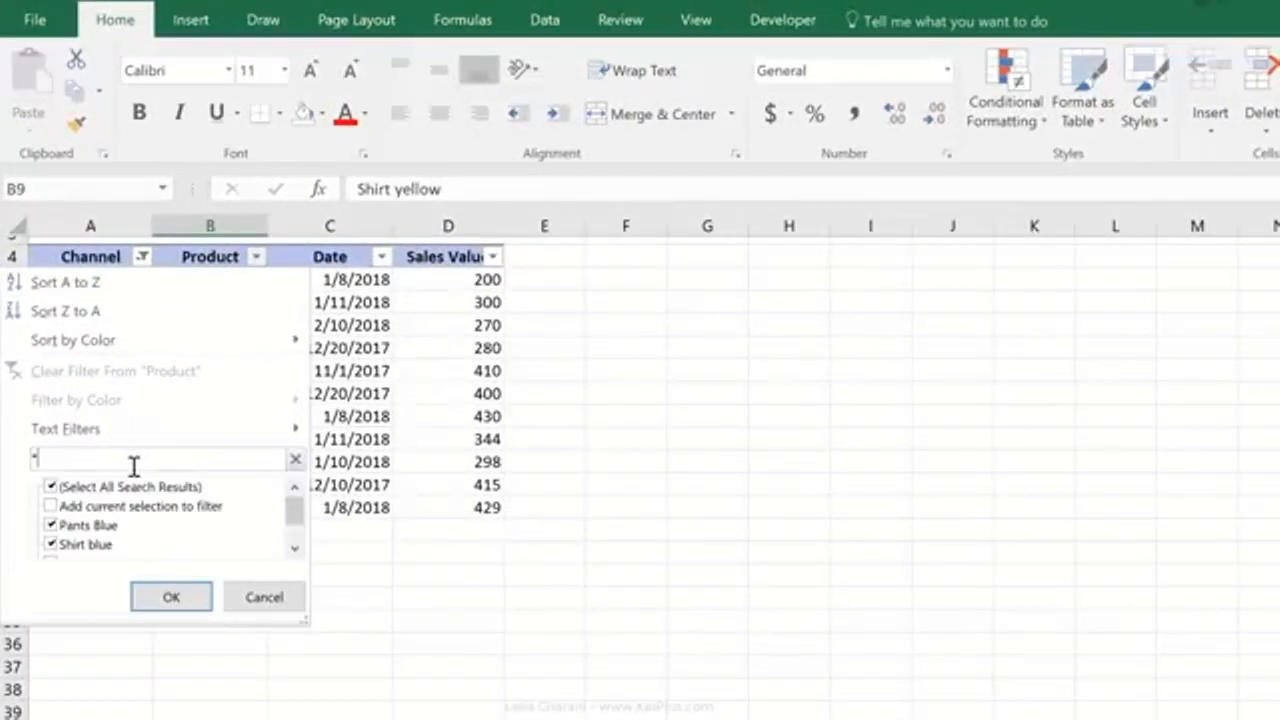
text(shirt)
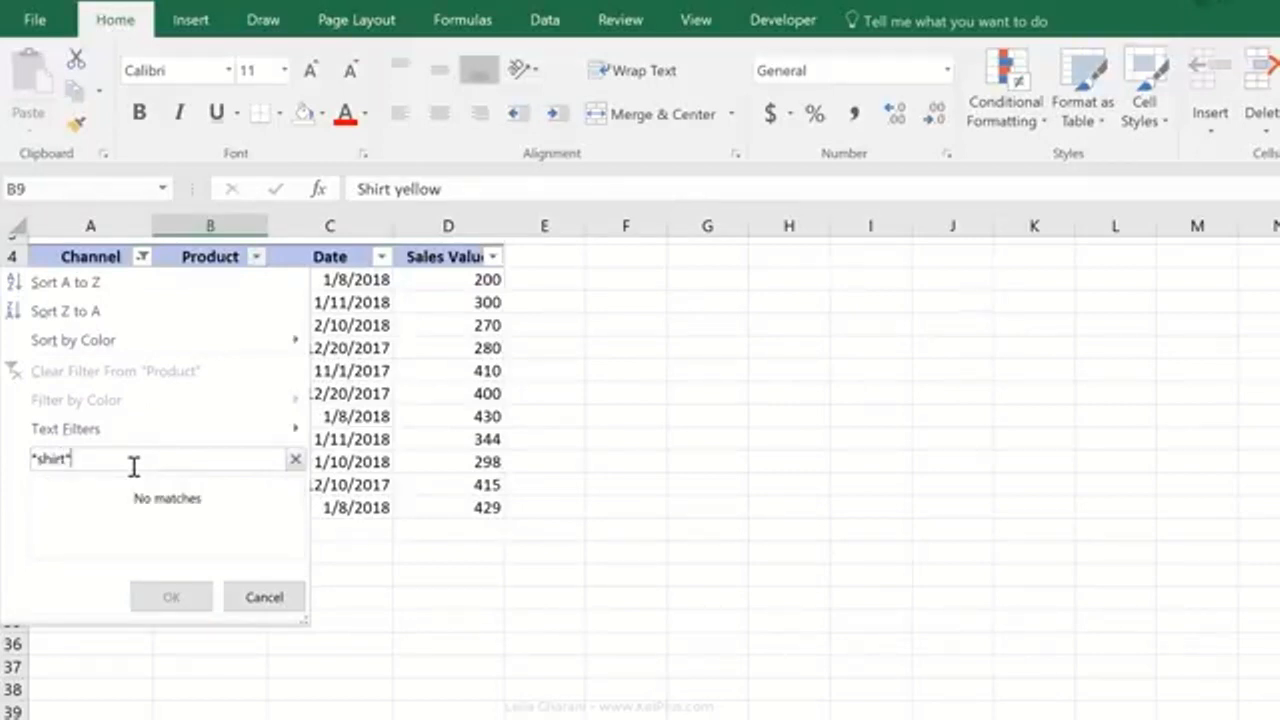
text(*)
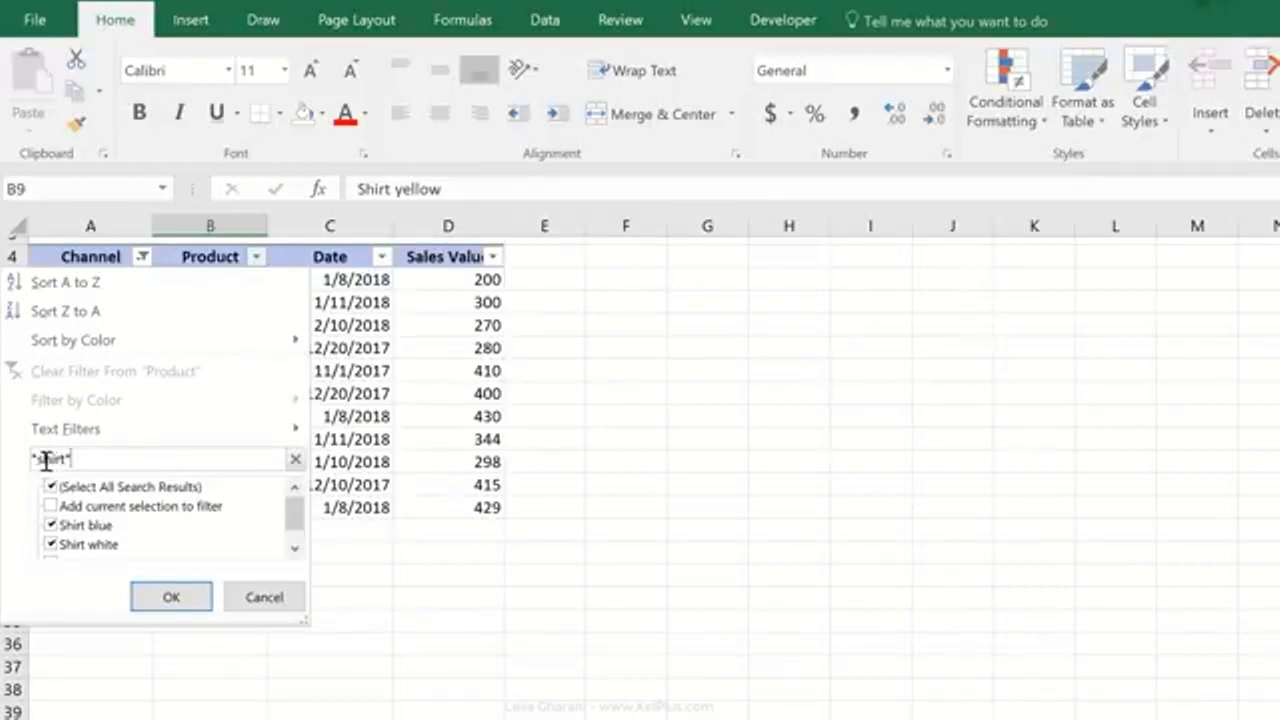
drag(39, 460, 29, 460)
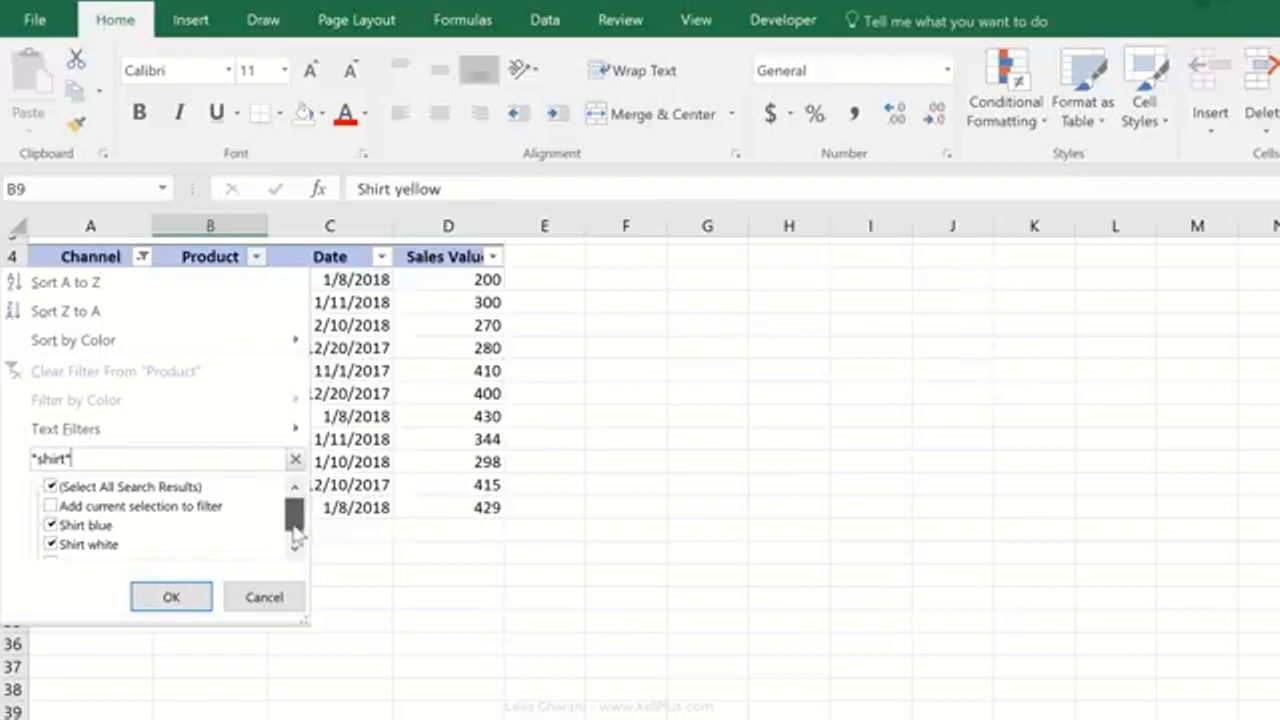
scroll(290, 525, down, 1)
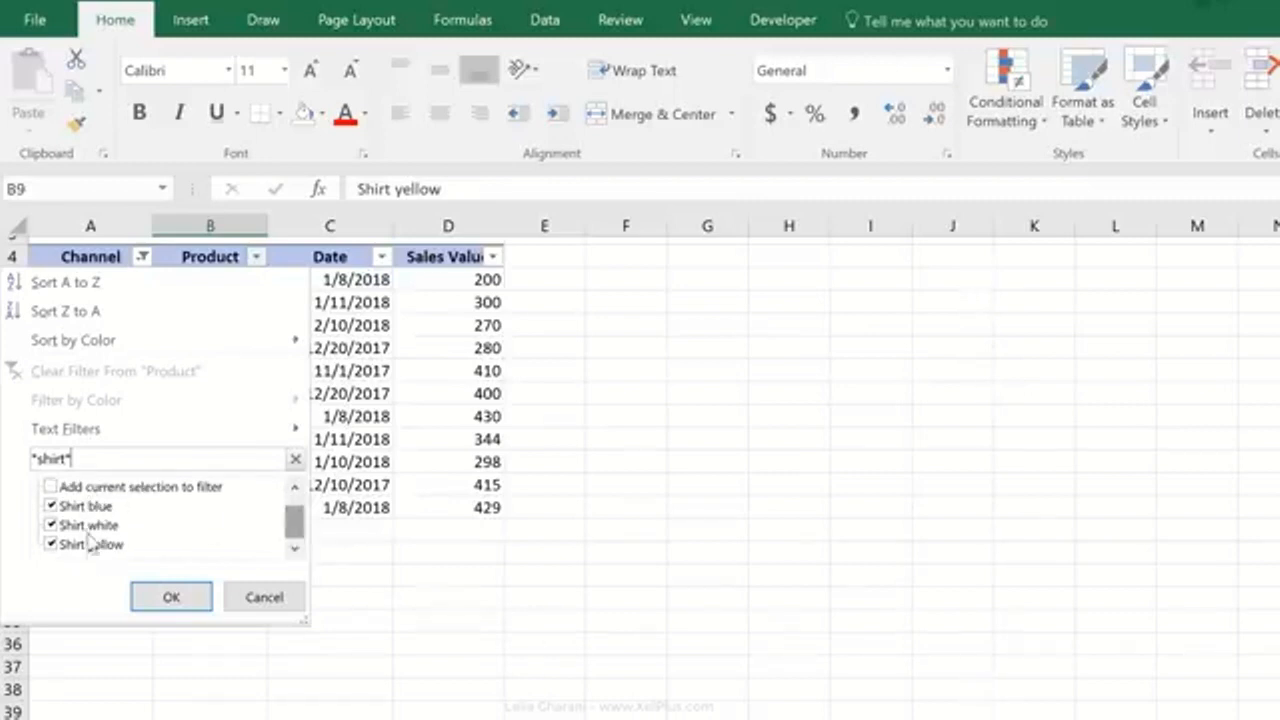
click(150, 596)
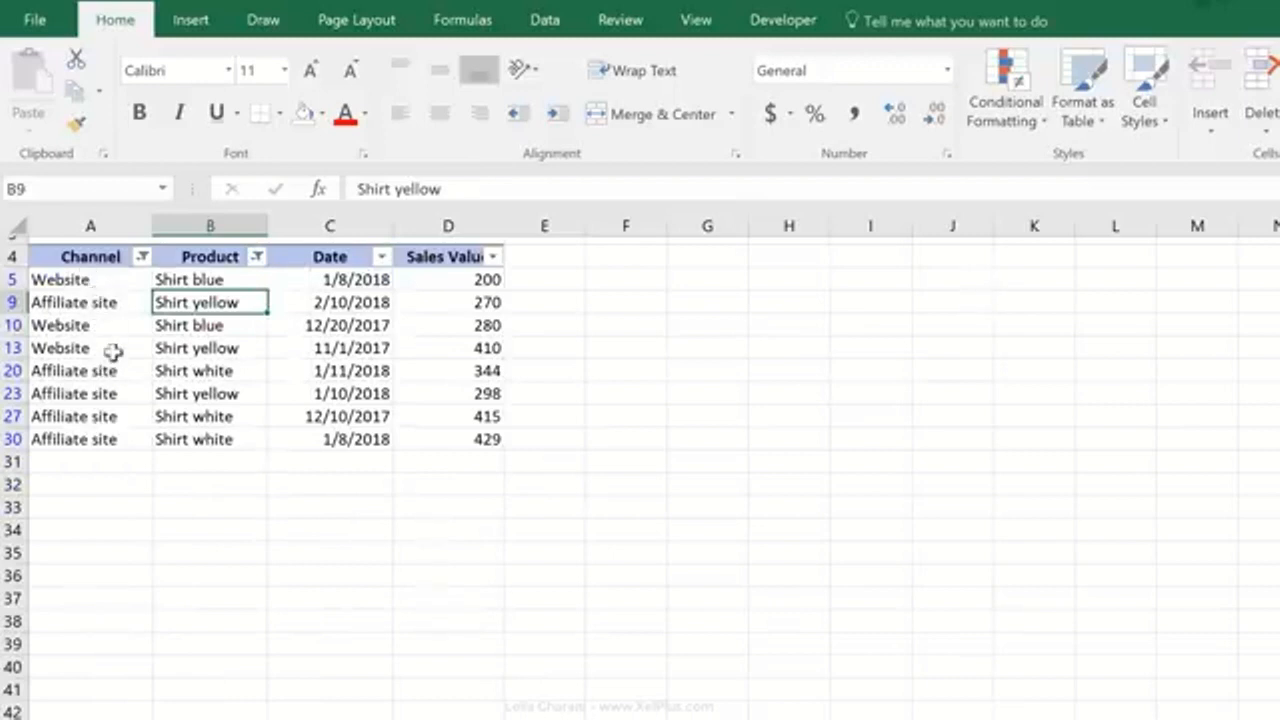
Refilter the Channel column using the wildcard search "*site" with all channels selected beforehand.
click(142, 256)
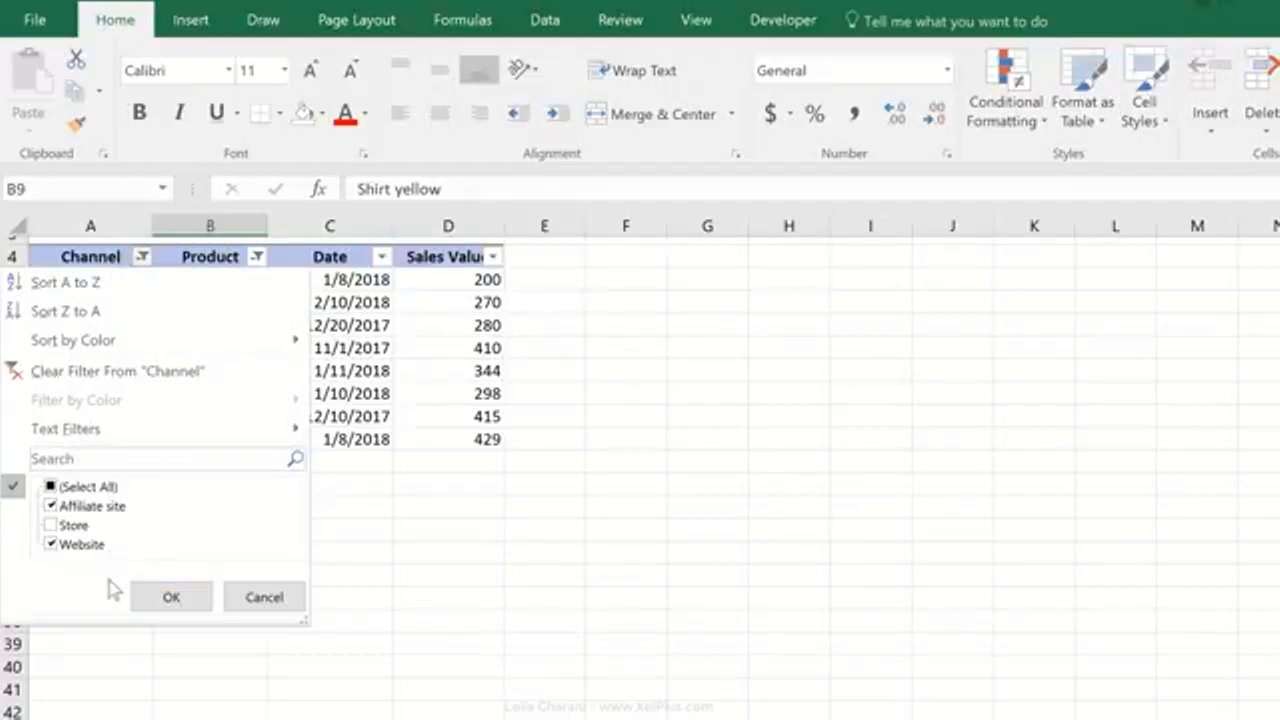
click(51, 487)
click(91, 458)
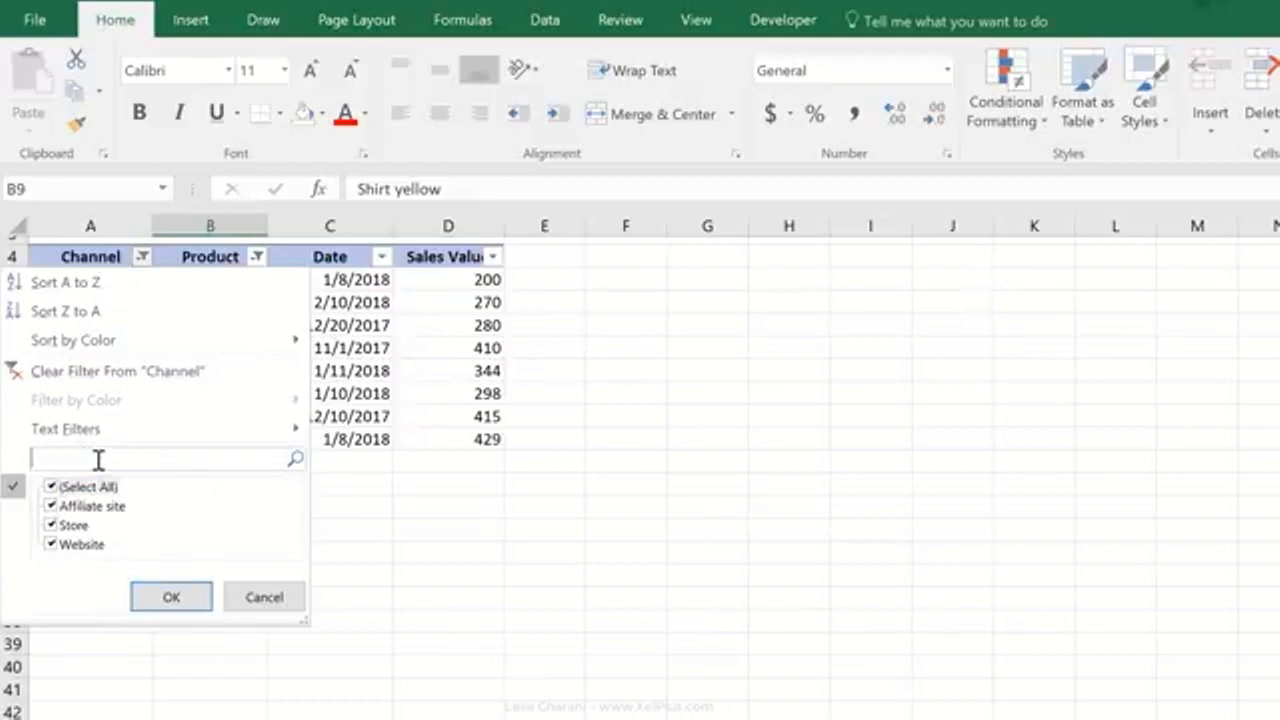
text(*site)
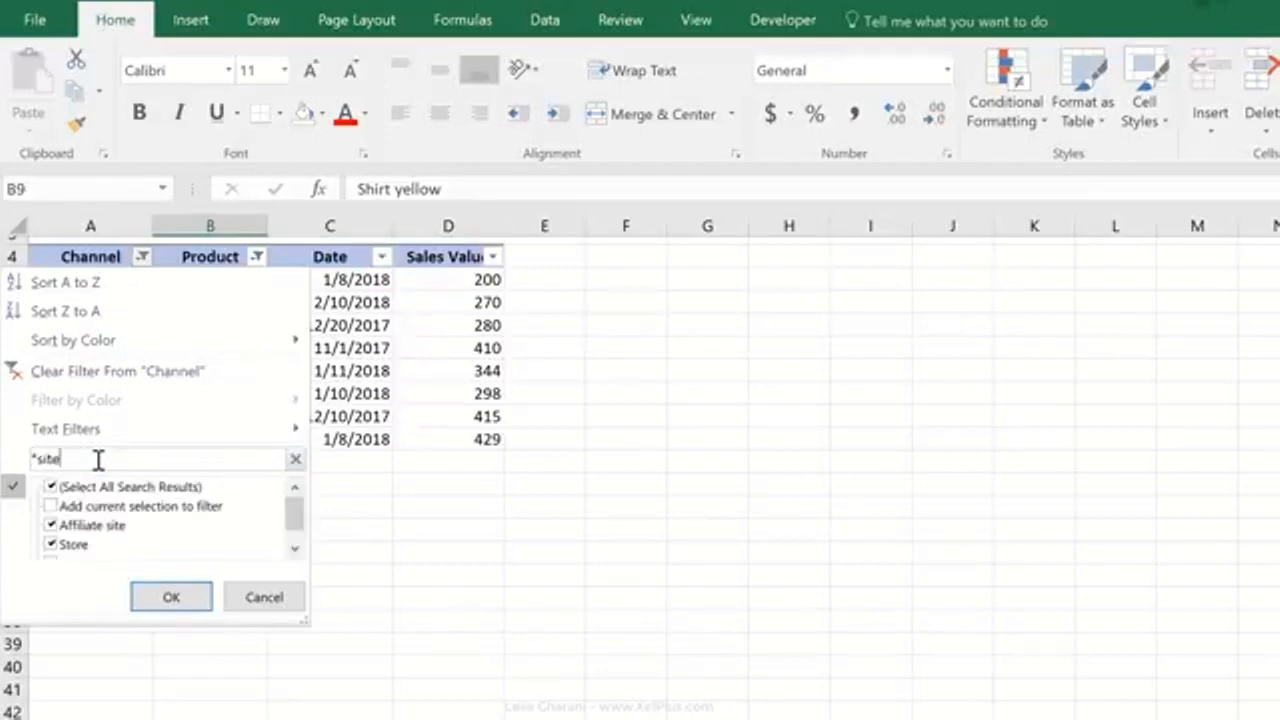
click(163, 597)
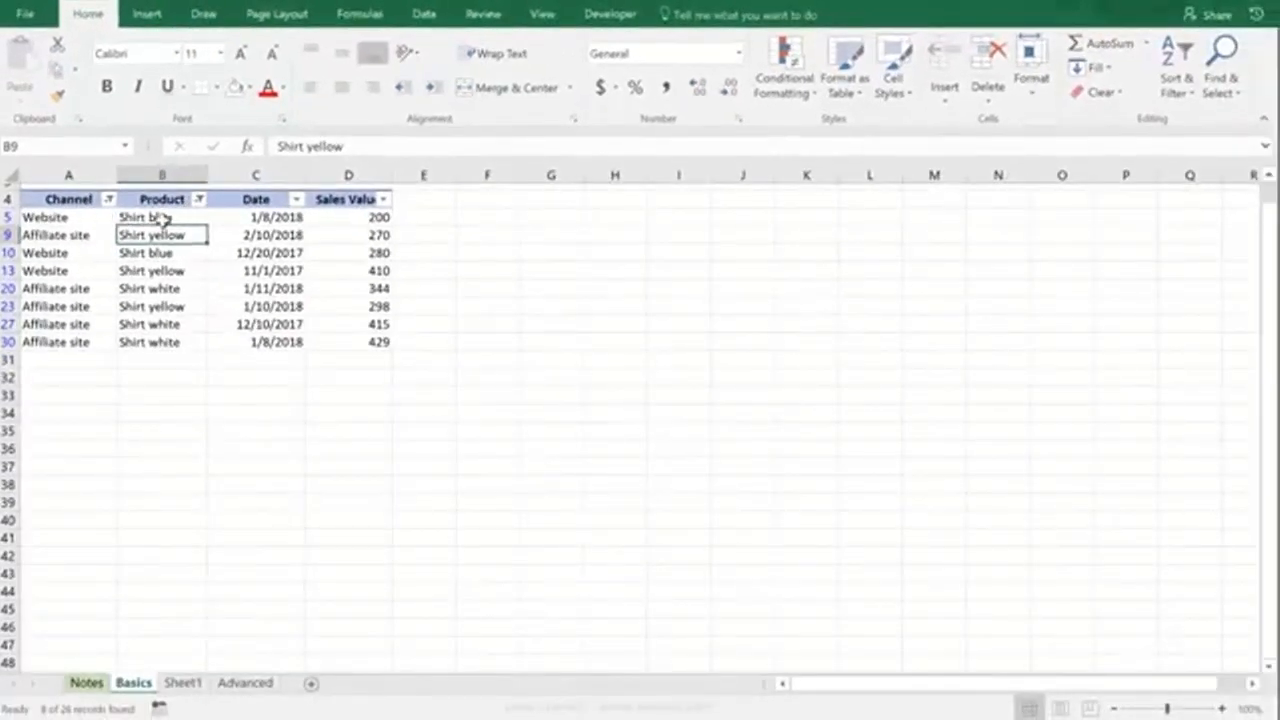
Clear all active filters from the sales table at once, keeping the header filters switched on.
click(109, 199)
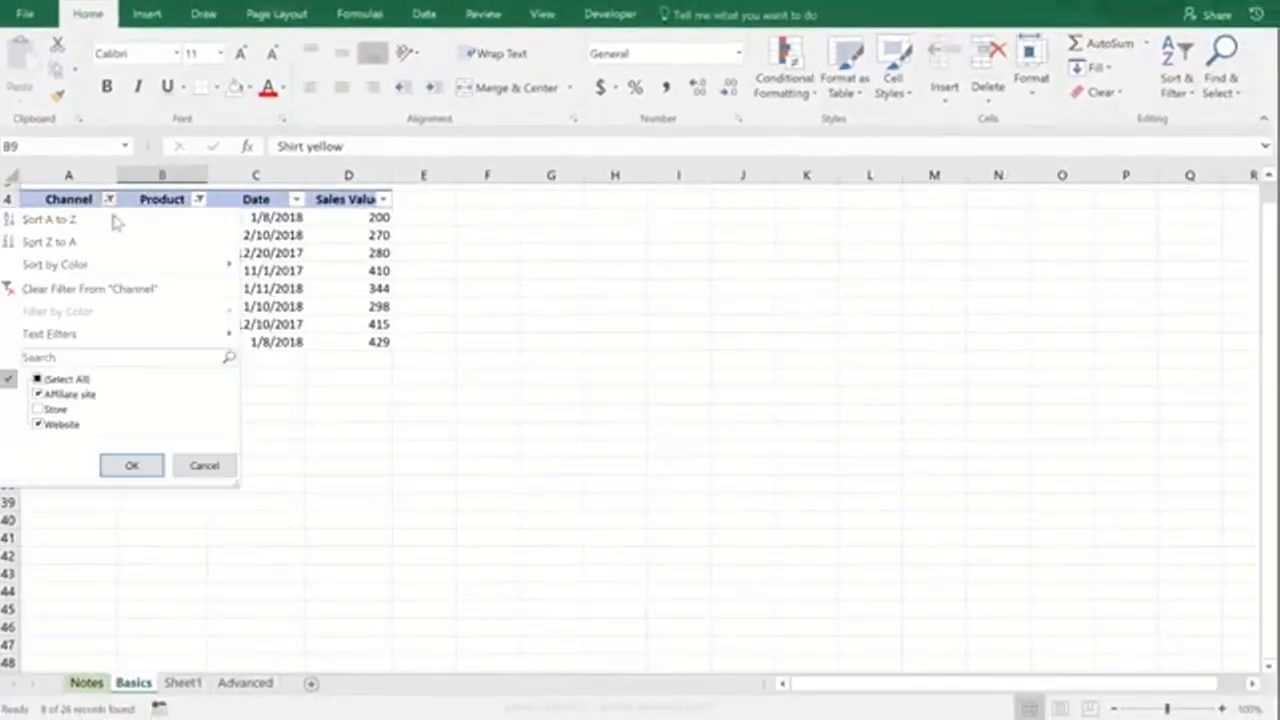
click(263, 250)
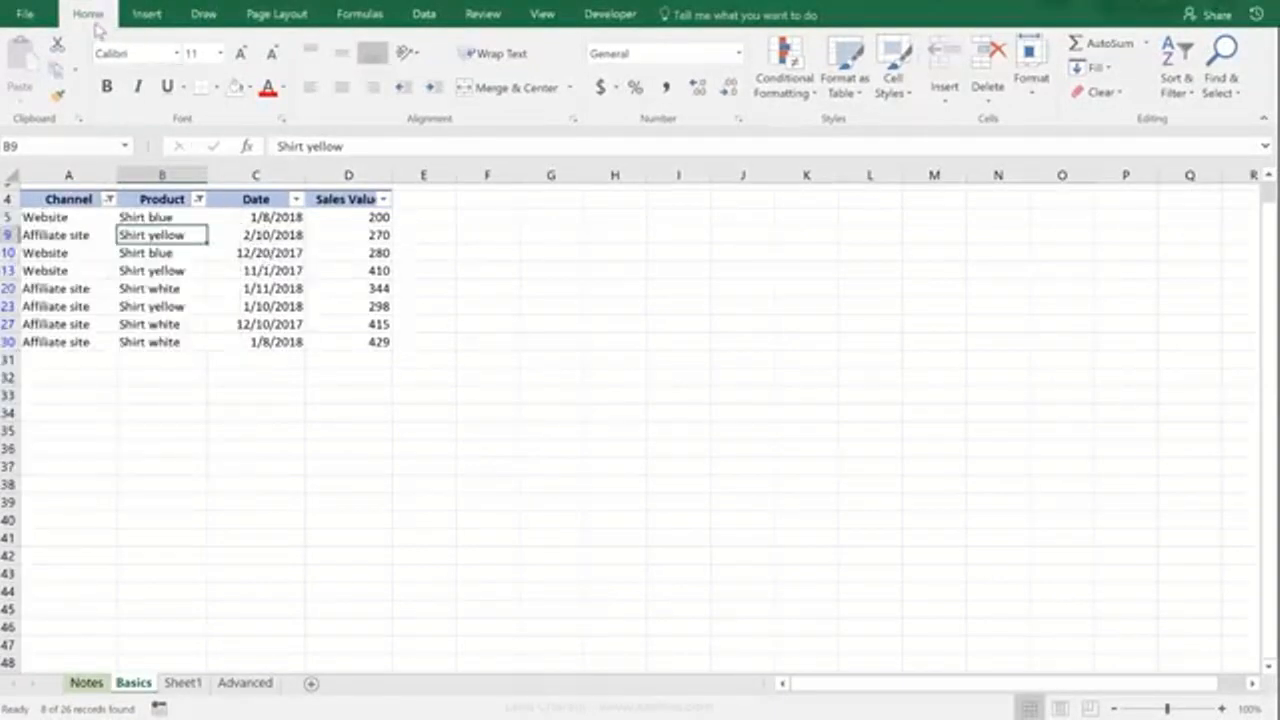
click(1175, 92)
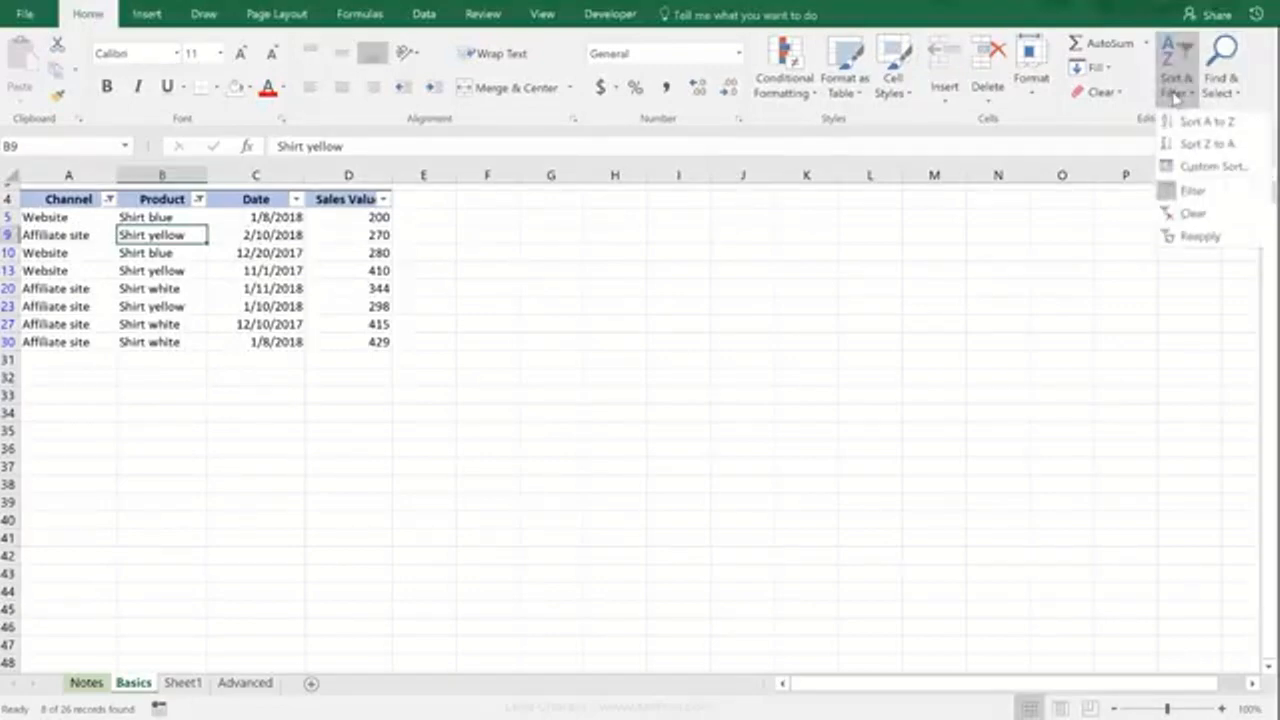
click(1196, 216)
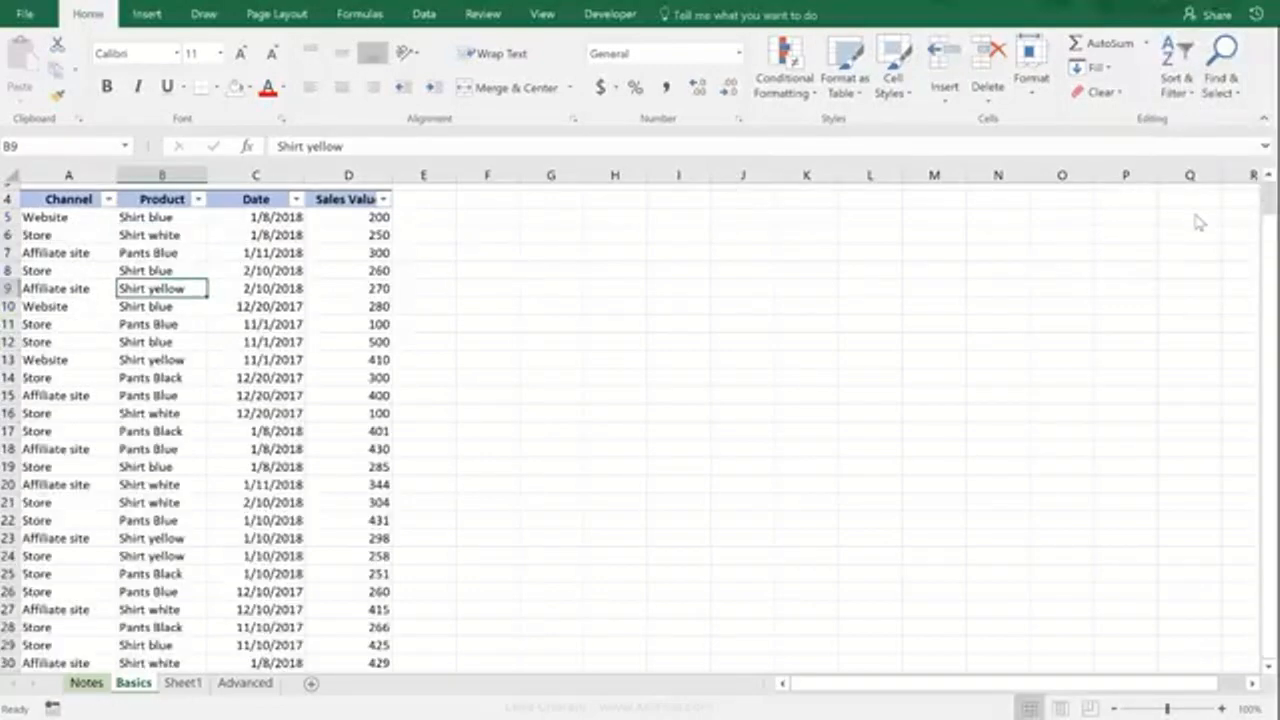
Limit the Channel column to Affiliate site and Website rows, leaving out Store.
click(108, 199)
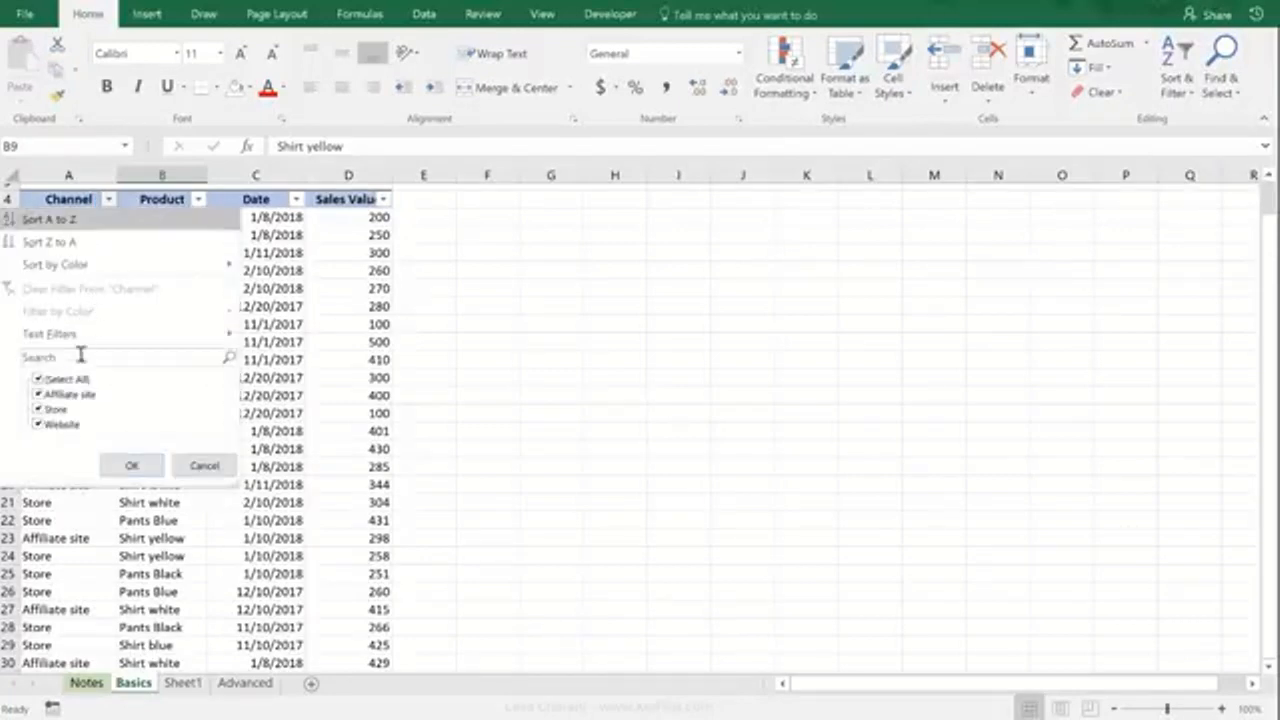
click(66, 379)
click(68, 395)
click(66, 428)
click(131, 465)
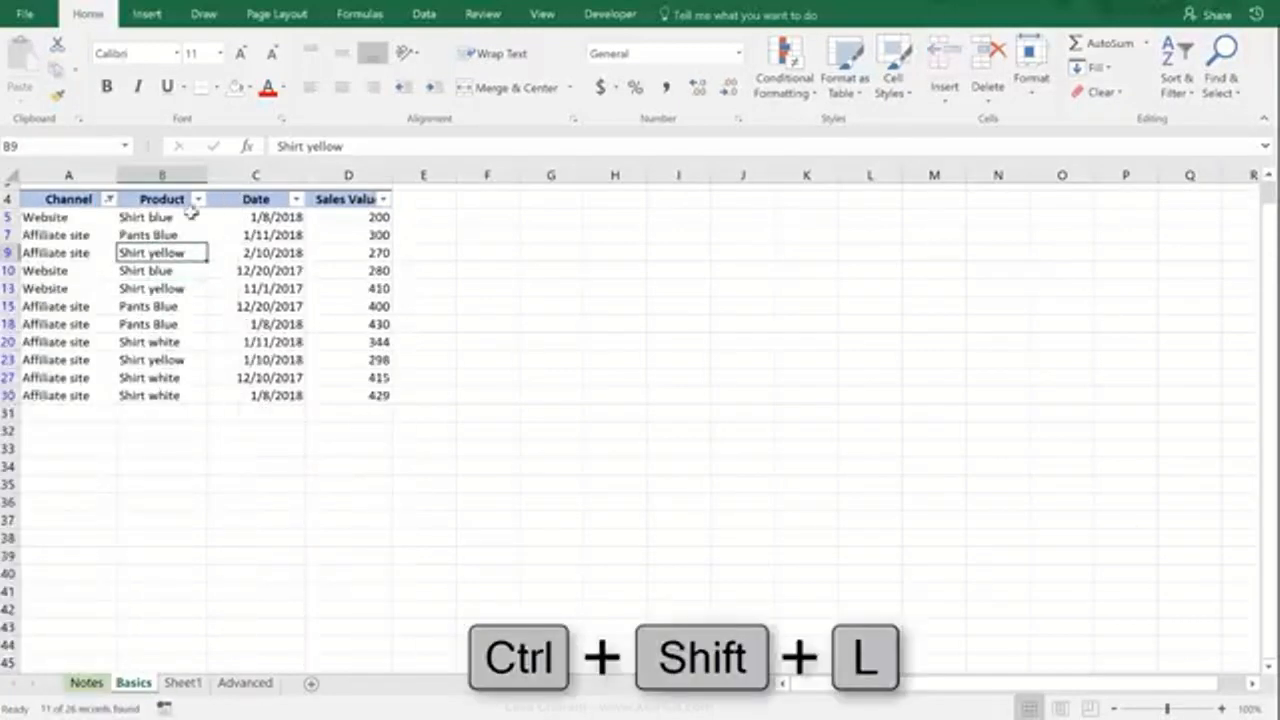
Narrow the Channel-filtered table further by limiting the Product column to Pants Blue and Shirt blue.
click(198, 199)
click(66, 379)
click(66, 394)
click(66, 409)
click(131, 465)
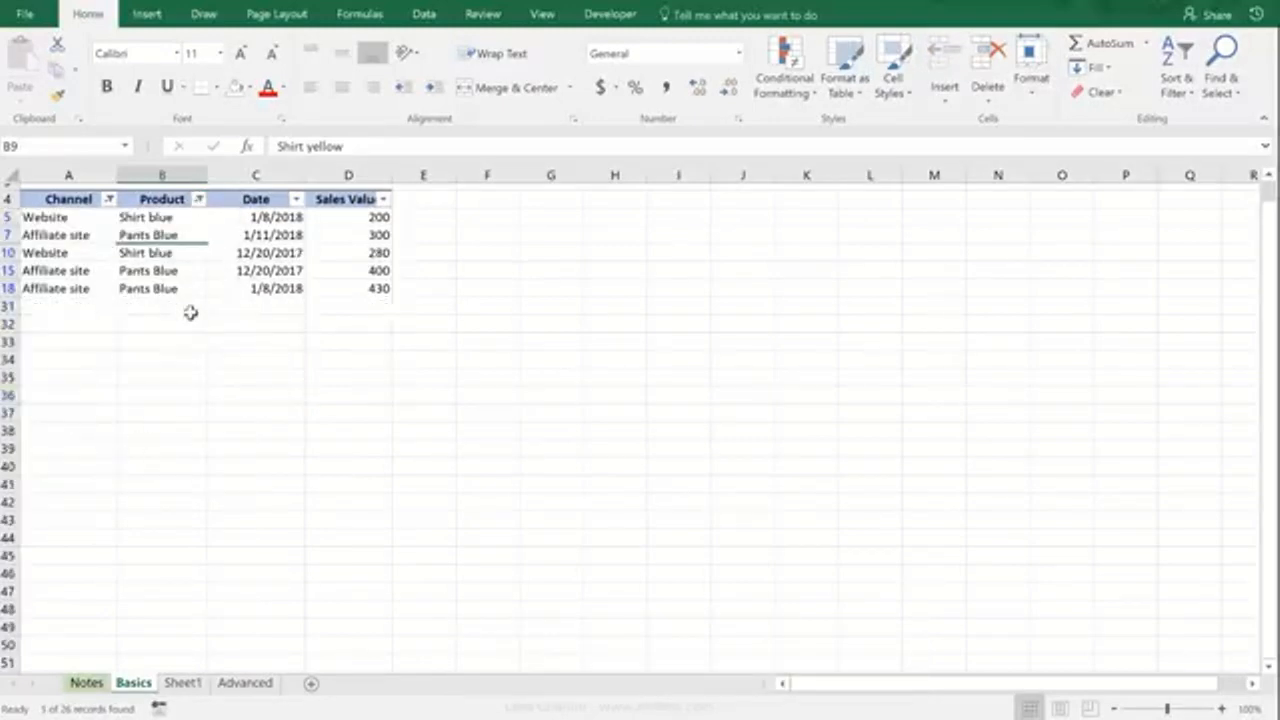
Clear the Channel and Product filters together by switching filtering off and back on for the sales table.
click(176, 286)
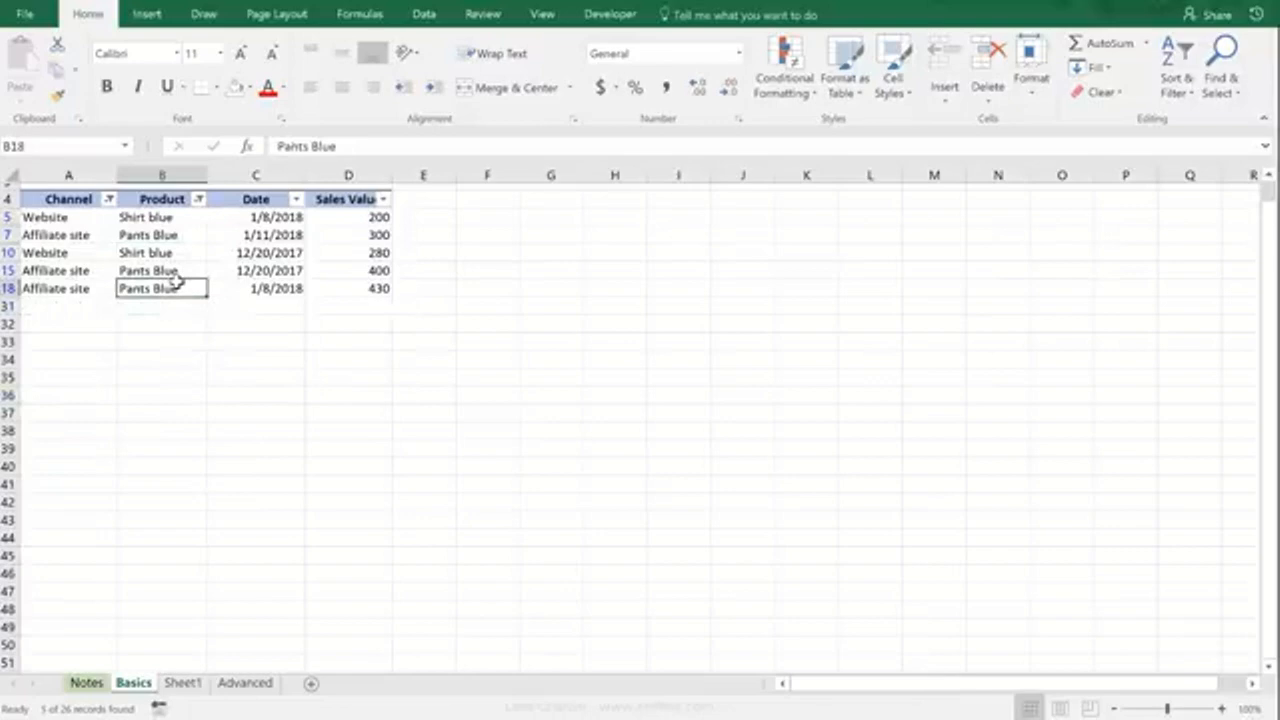
key(ctrl+shift+l)
key(ctrl+shift+l)
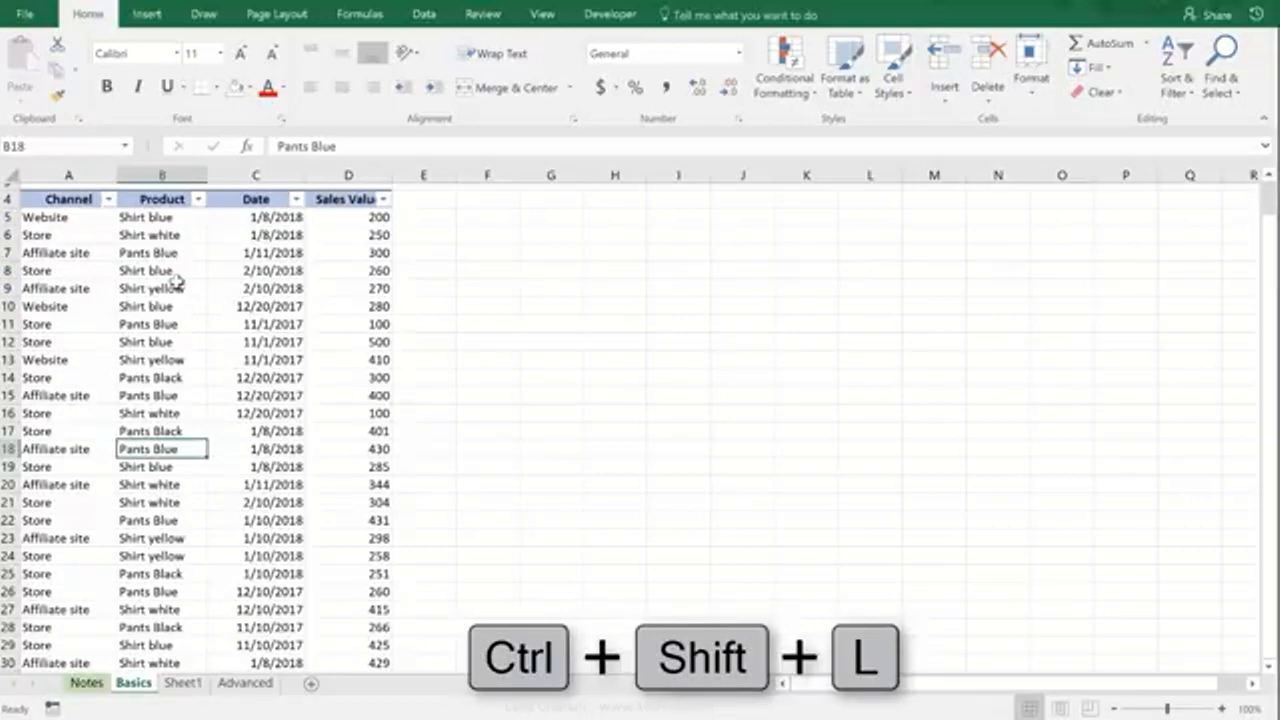
Fill the Sales Value cells D7, D12, D19 and D23 with light yellow.
click(341, 253)
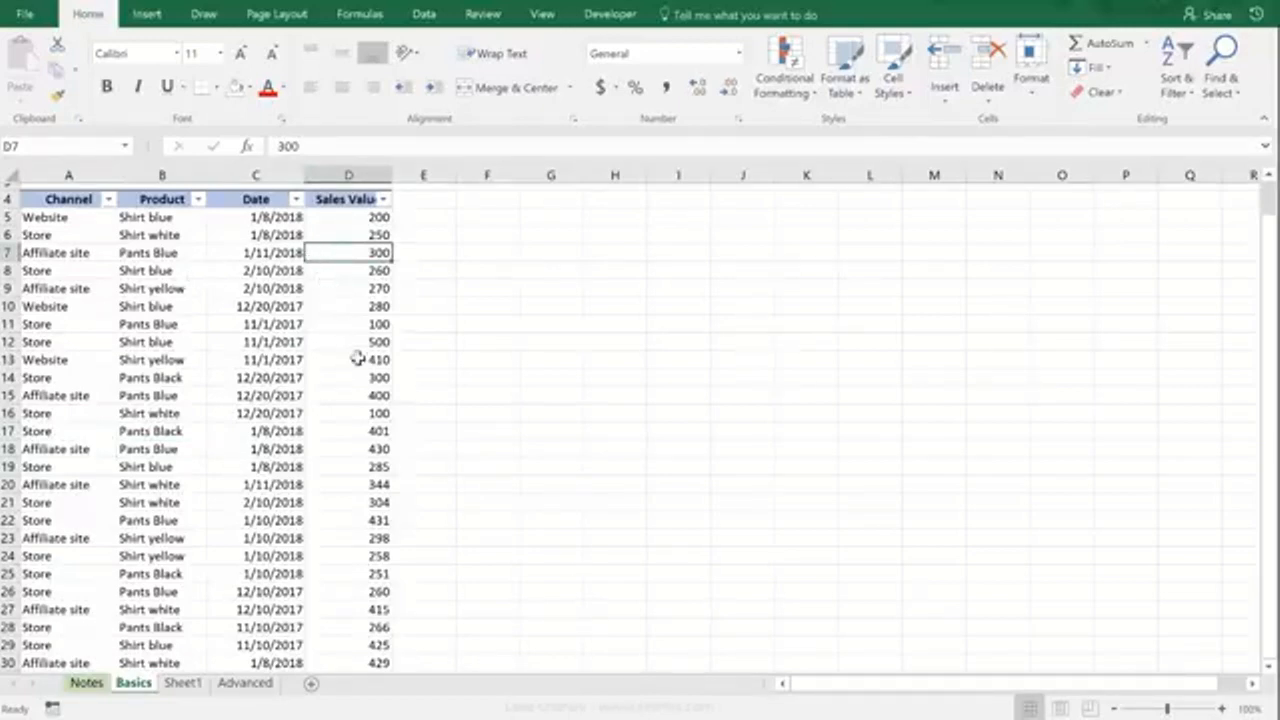
ctrl+click(355, 342)
ctrl+click(366, 466)
ctrl+click(360, 538)
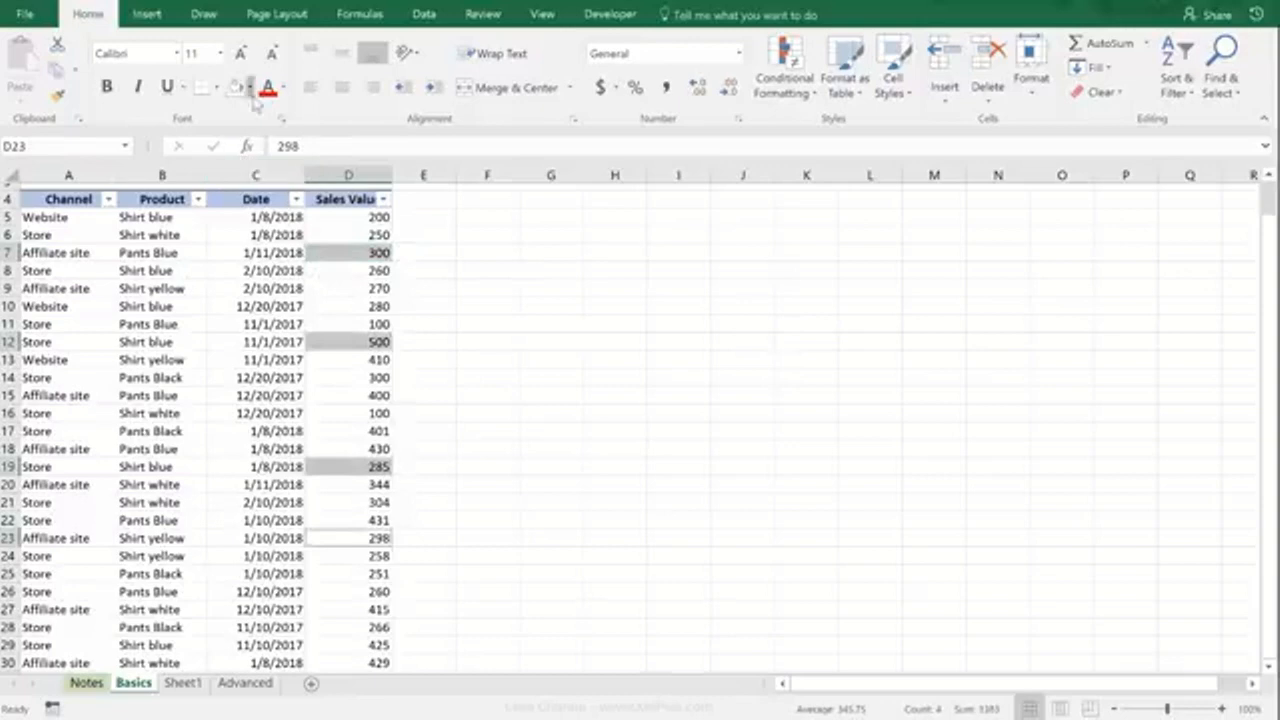
click(249, 87)
click(331, 152)
Fill the Sales Value cells D9, D16 and D26 with green.
click(338, 292)
ctrl+click(352, 412)
ctrl+click(357, 582)
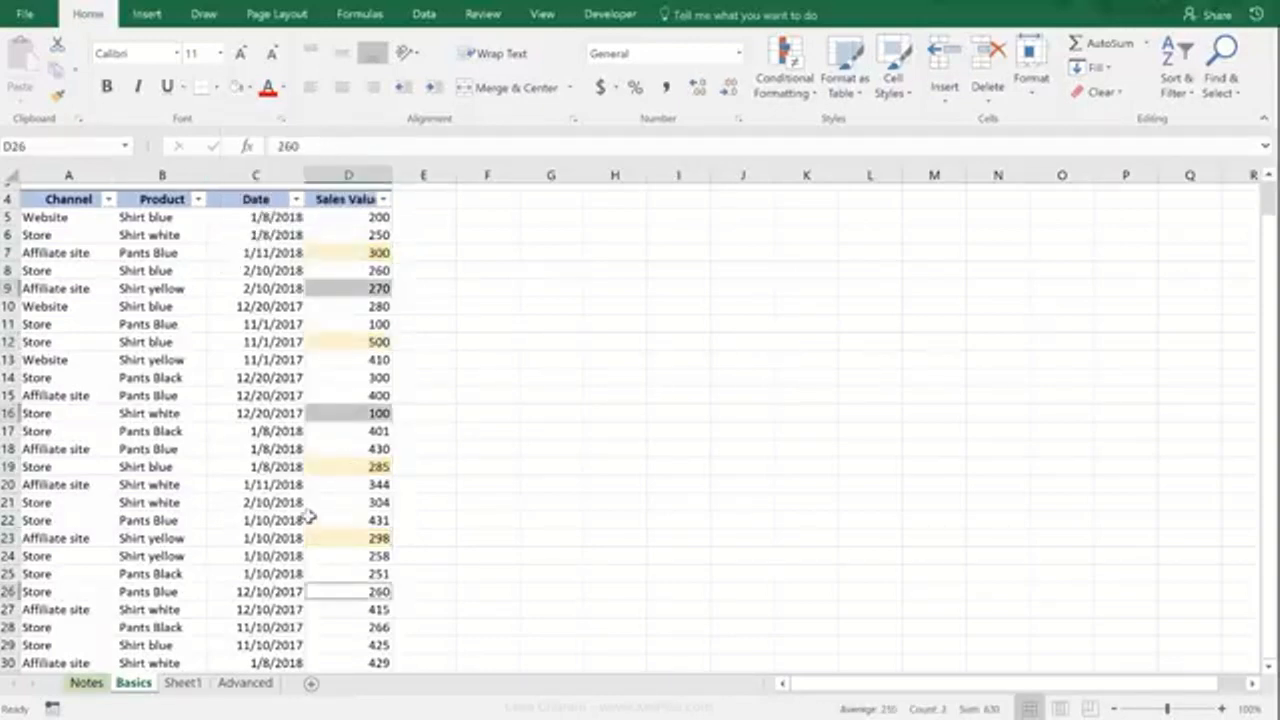
click(249, 87)
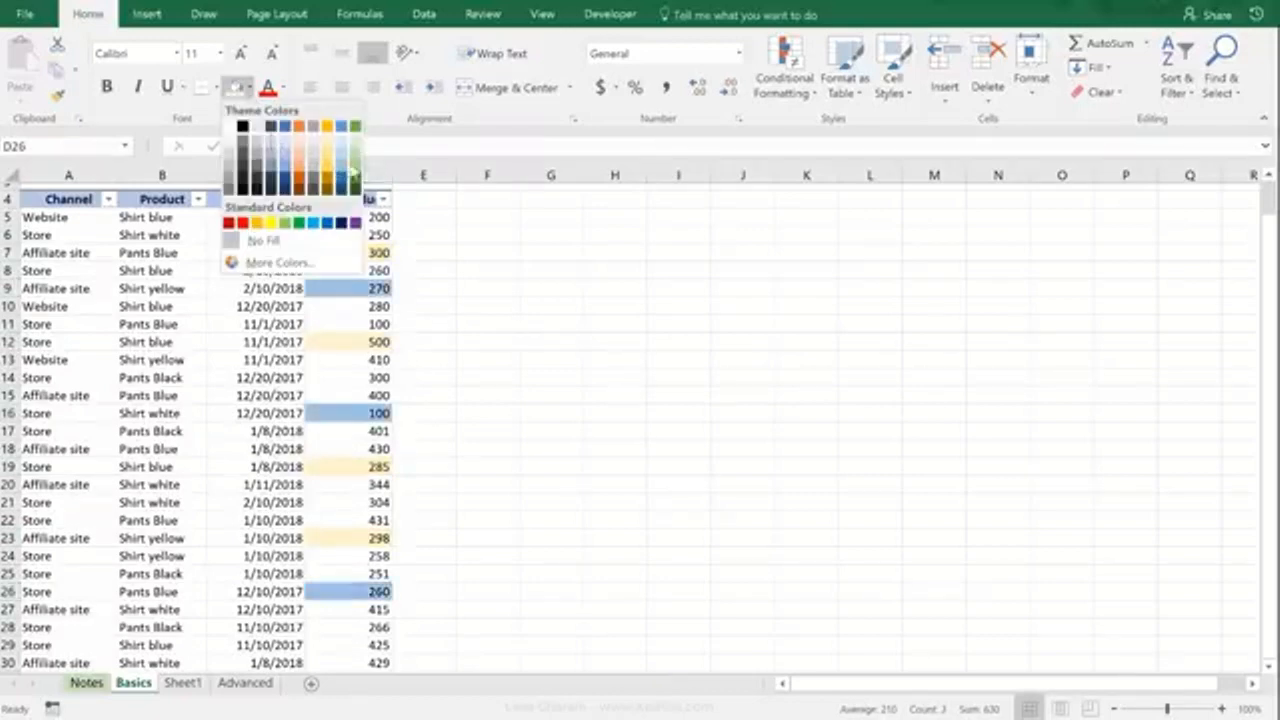
click(355, 160)
click(349, 324)
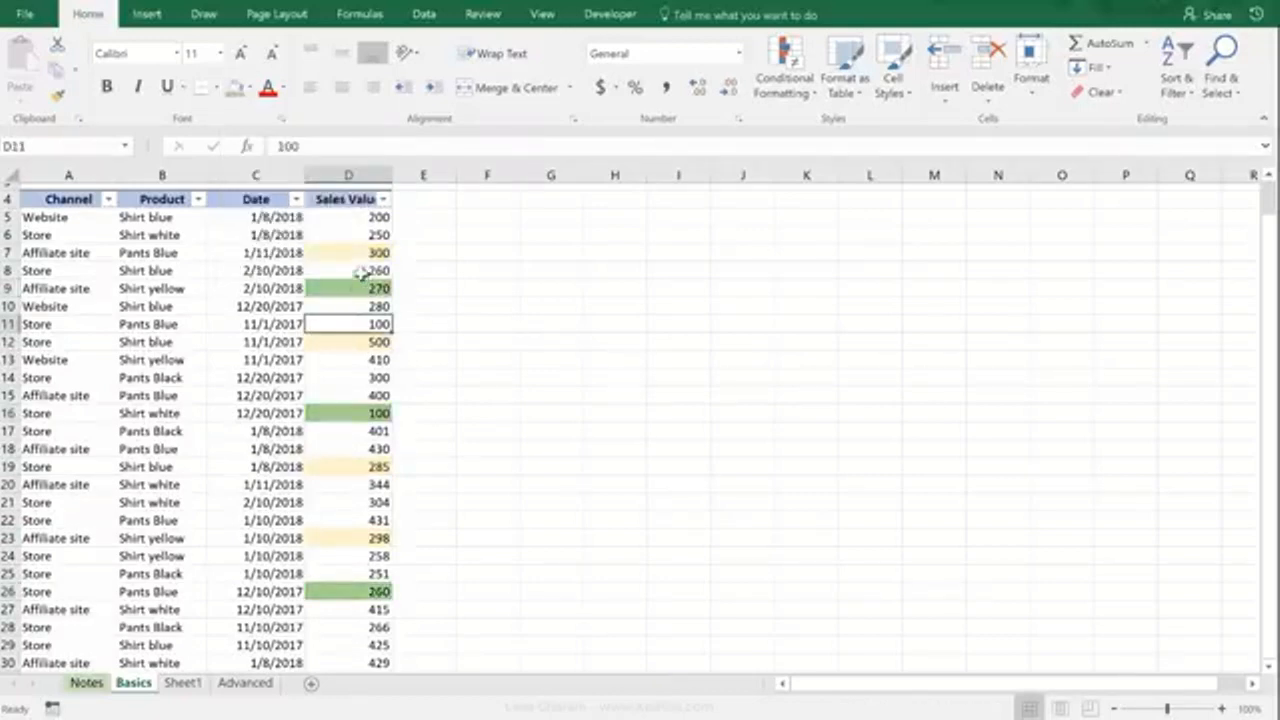
Filter the Sales Value column by the green cell color.
click(361, 288)
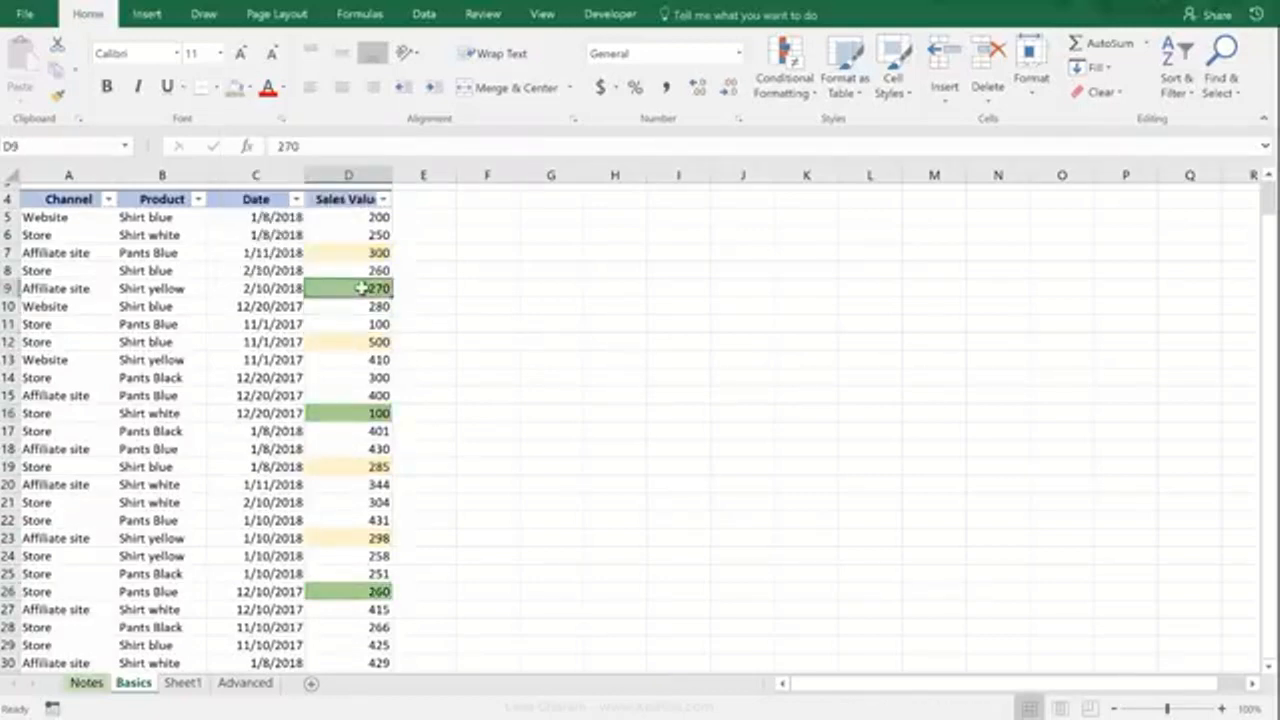
click(383, 198)
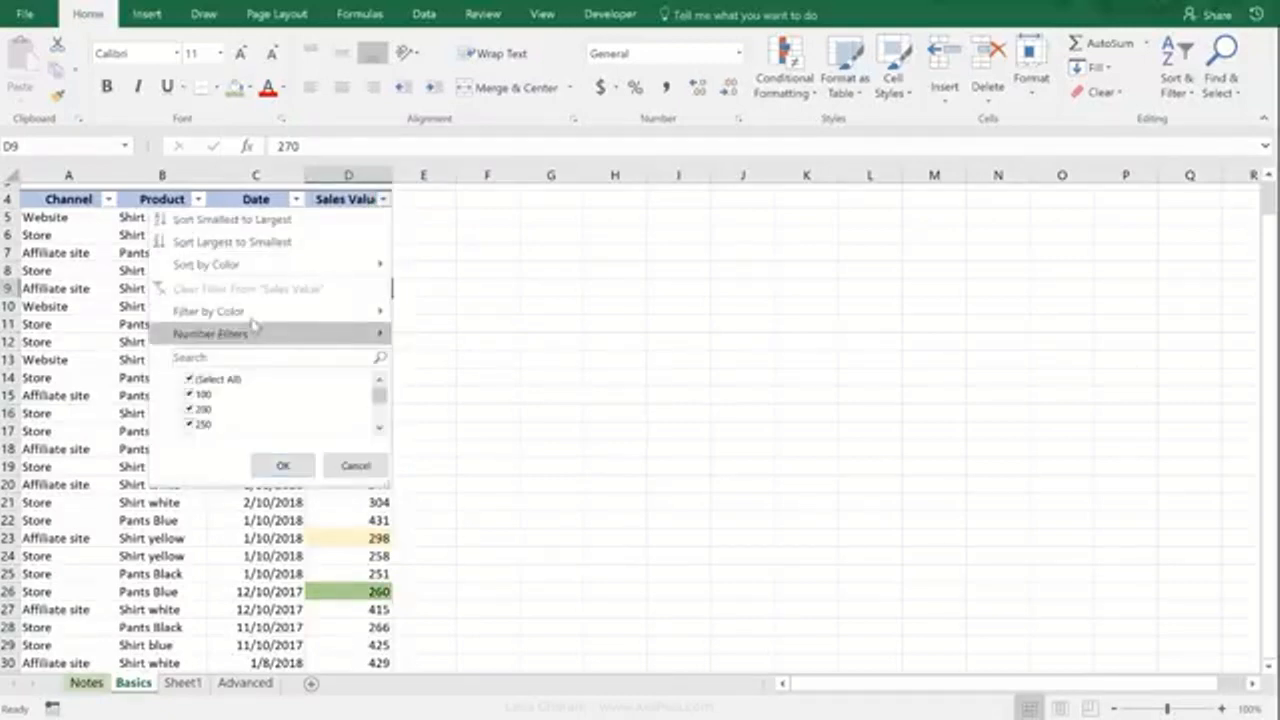
mouse_move(252, 320)
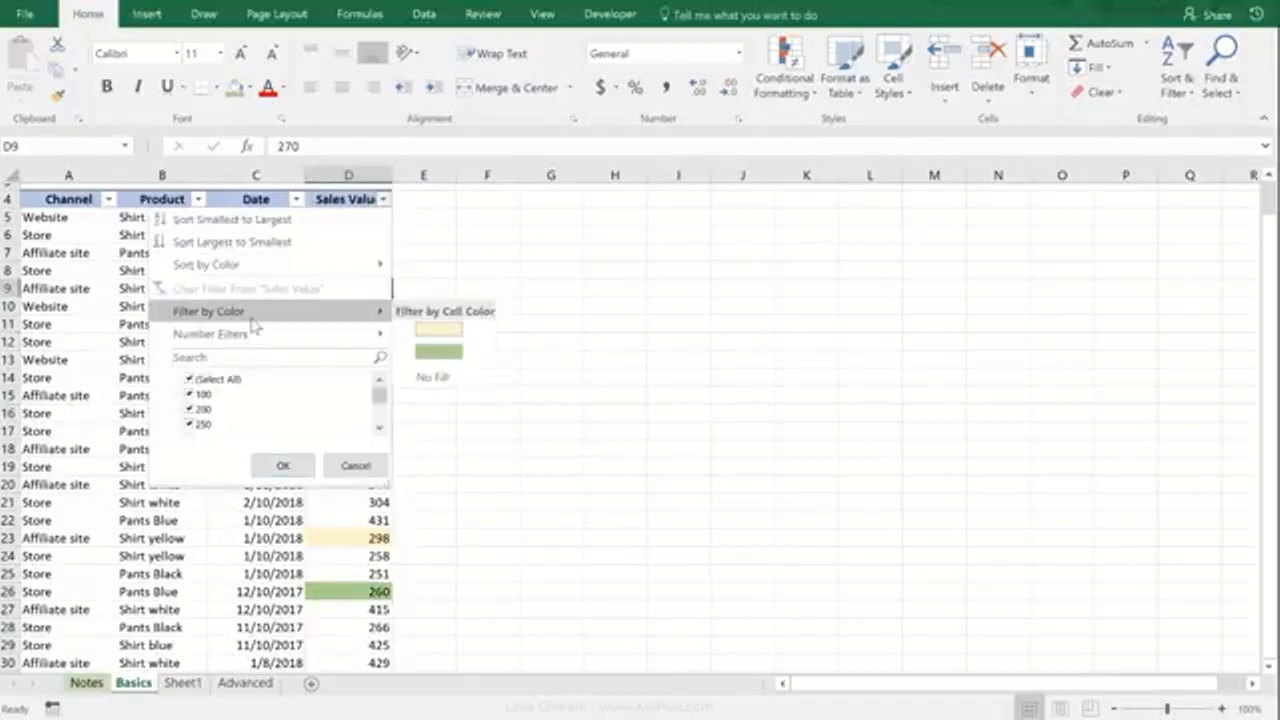
click(437, 356)
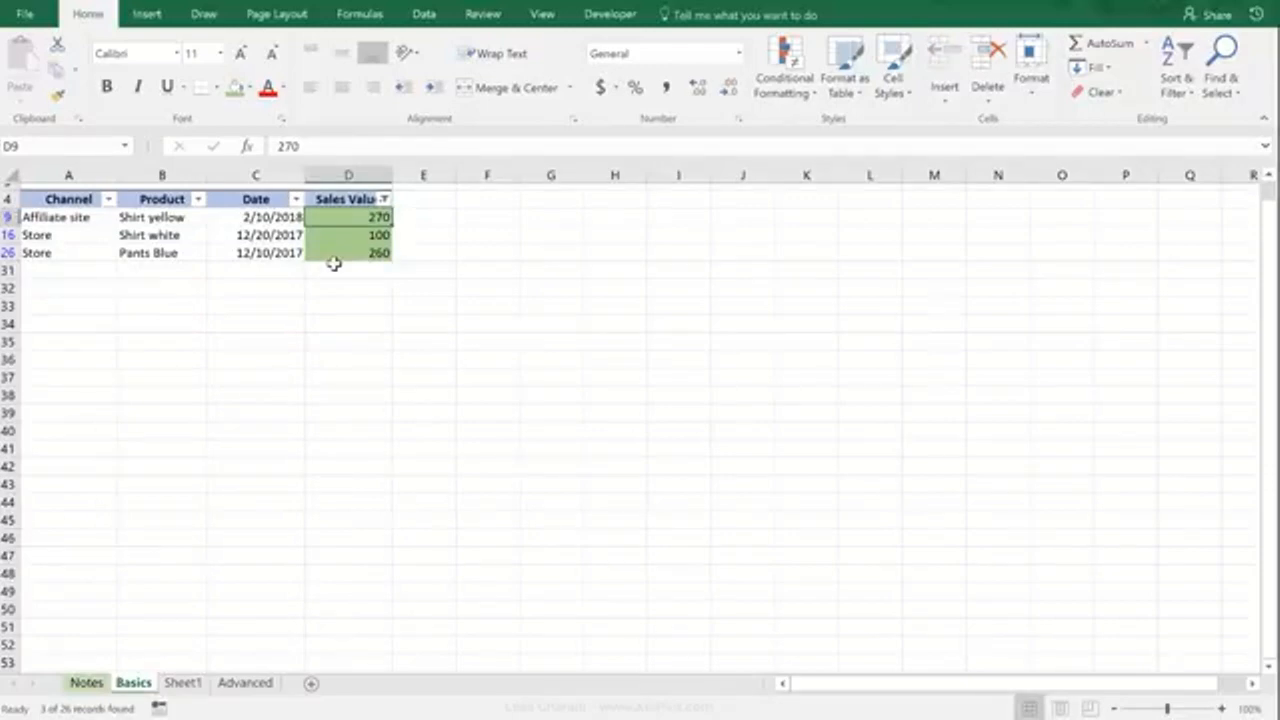
Change the Sales Value color filter to show only the light yellow cells.
click(384, 199)
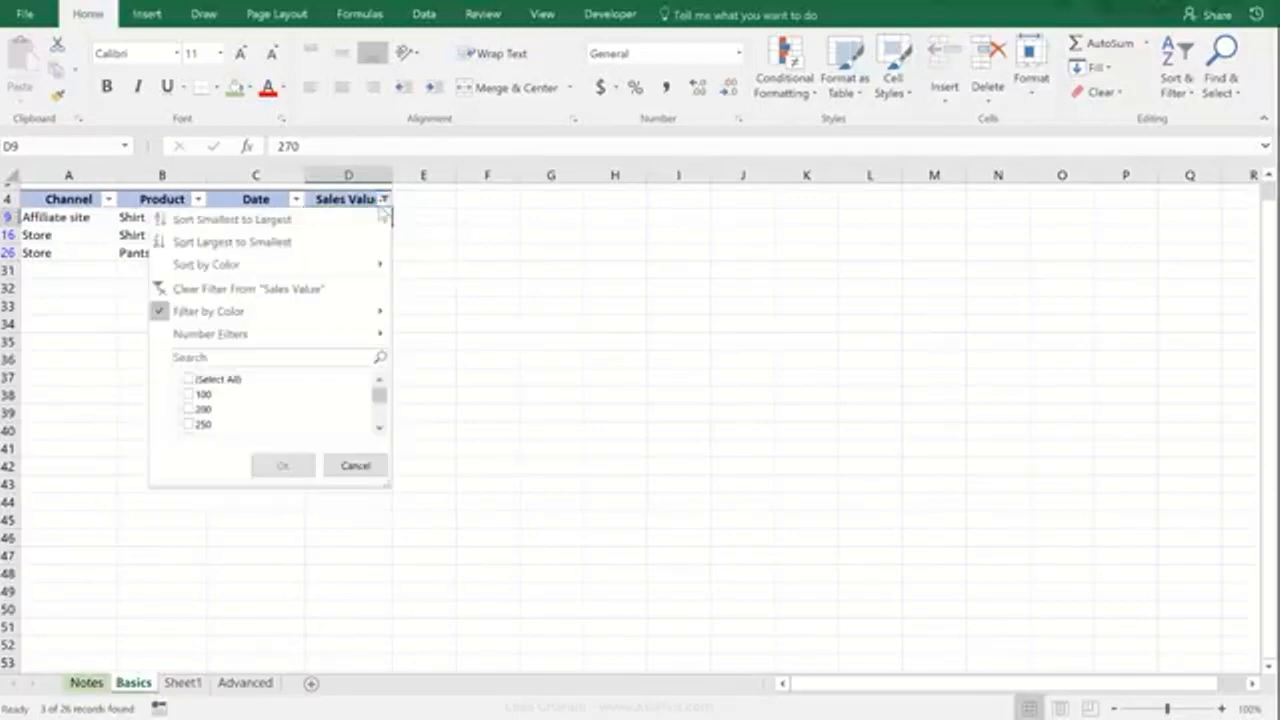
mouse_move(309, 311)
click(428, 330)
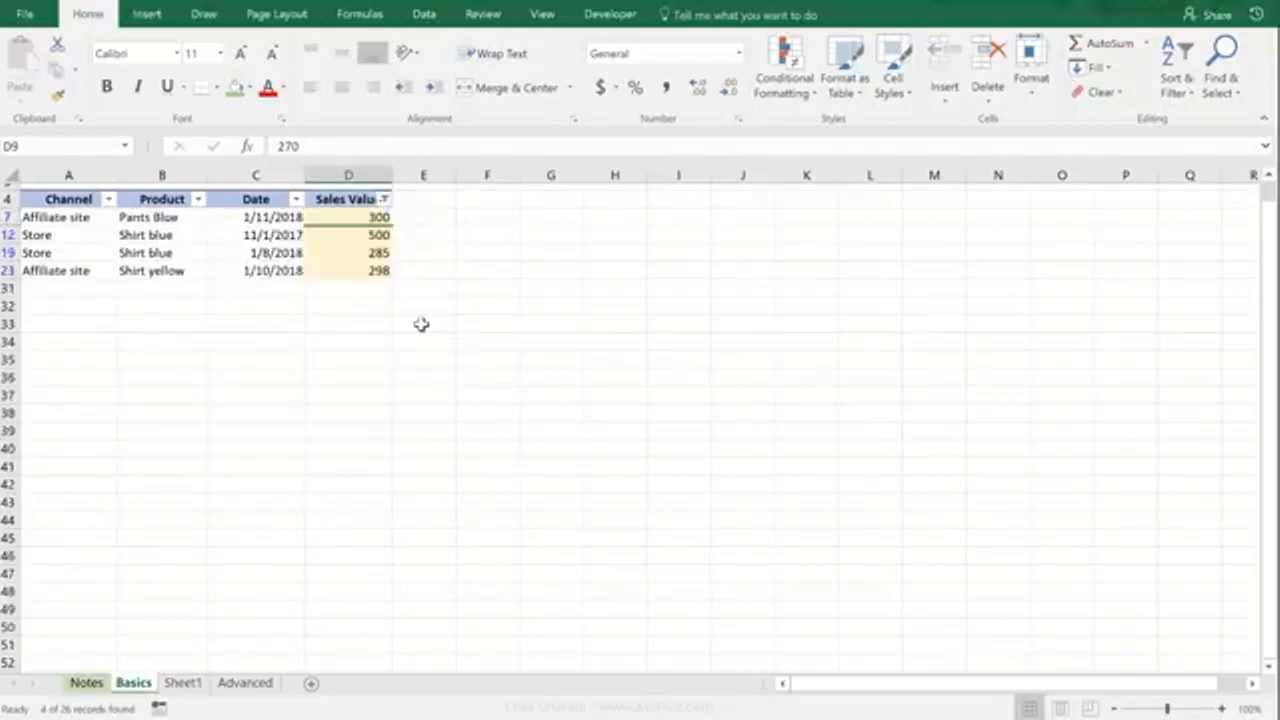
Copy the filtered sales table with its headers and paste it into a new worksheet starting at cell A1.
click(287, 250)
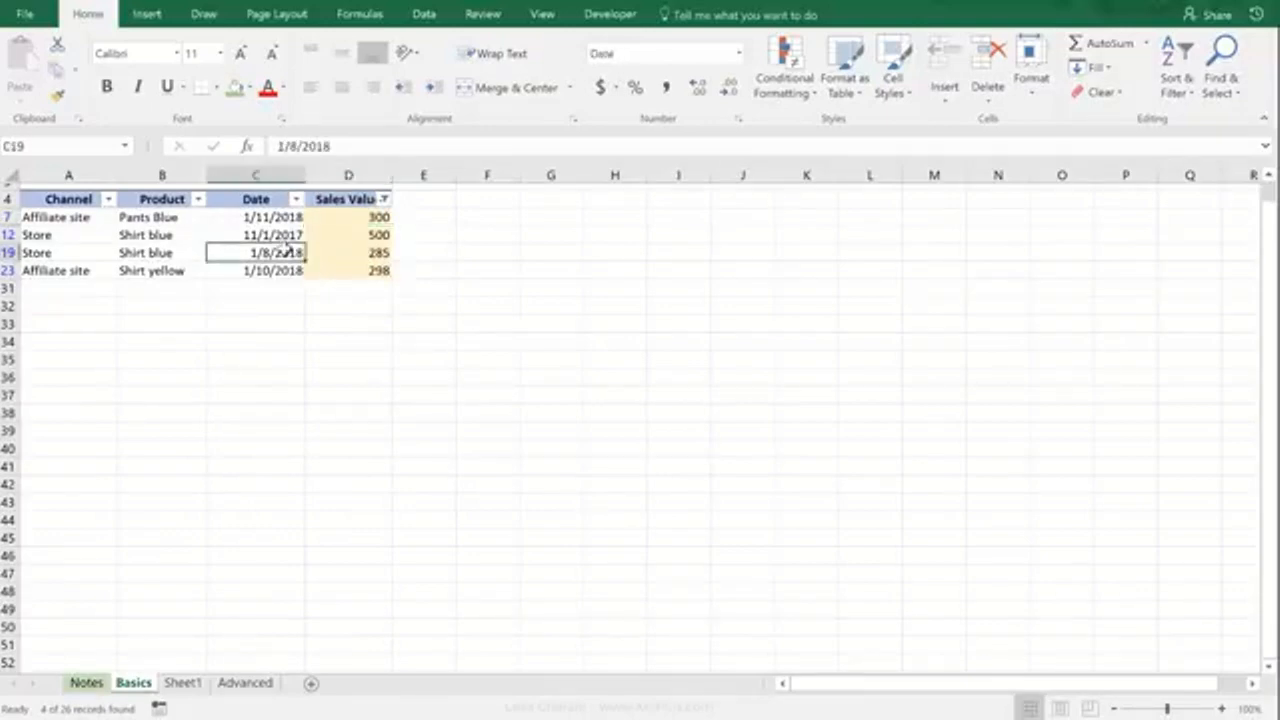
key(ctrl+a)
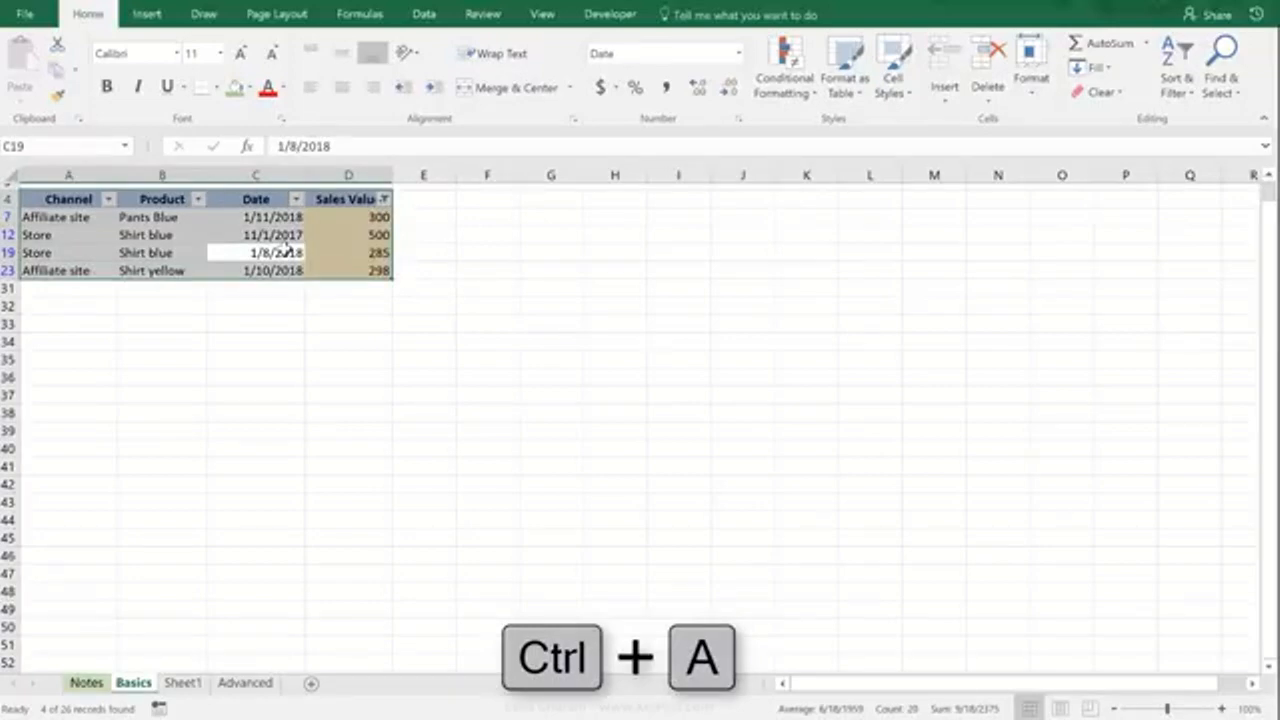
key(ctrl+c)
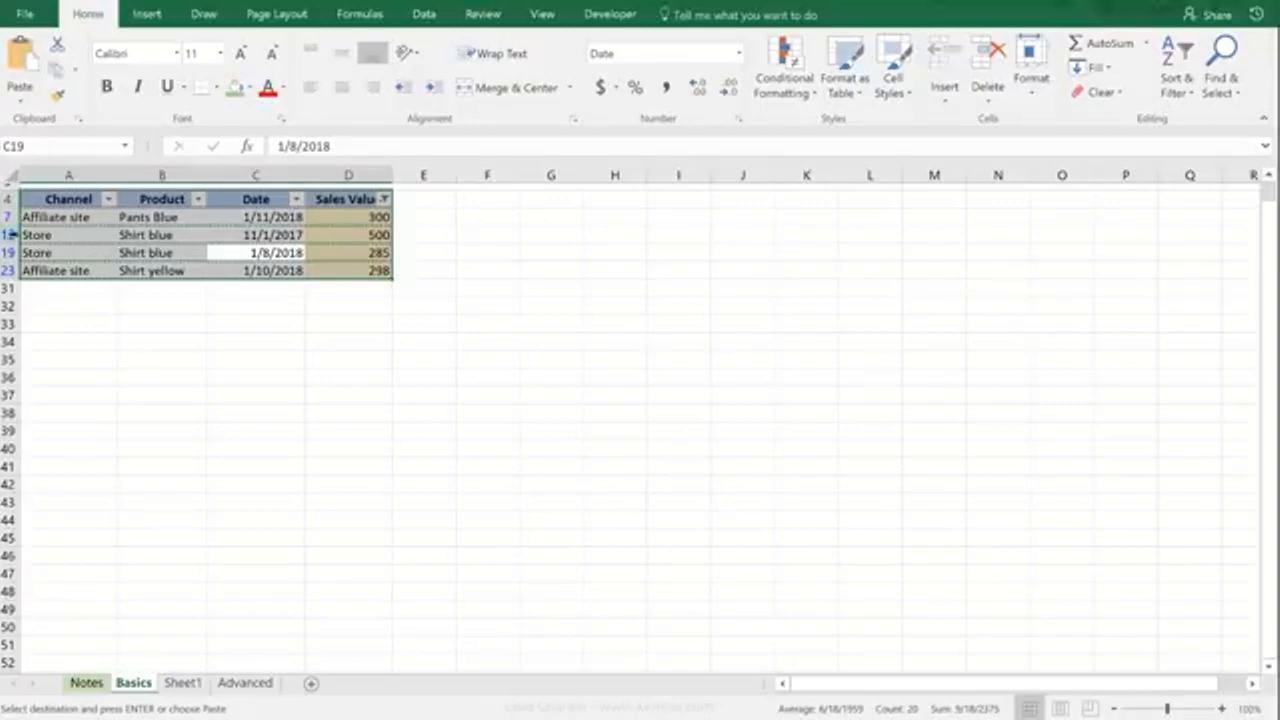
click(312, 685)
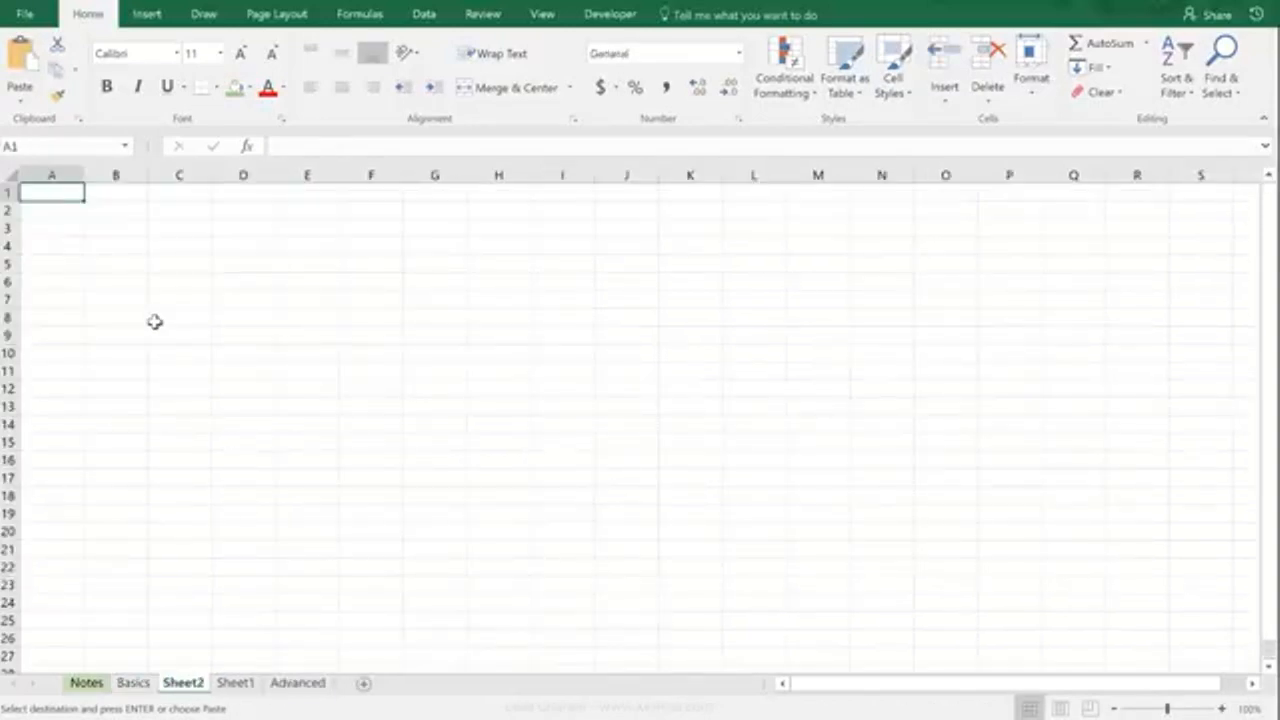
key(ctrl+v)
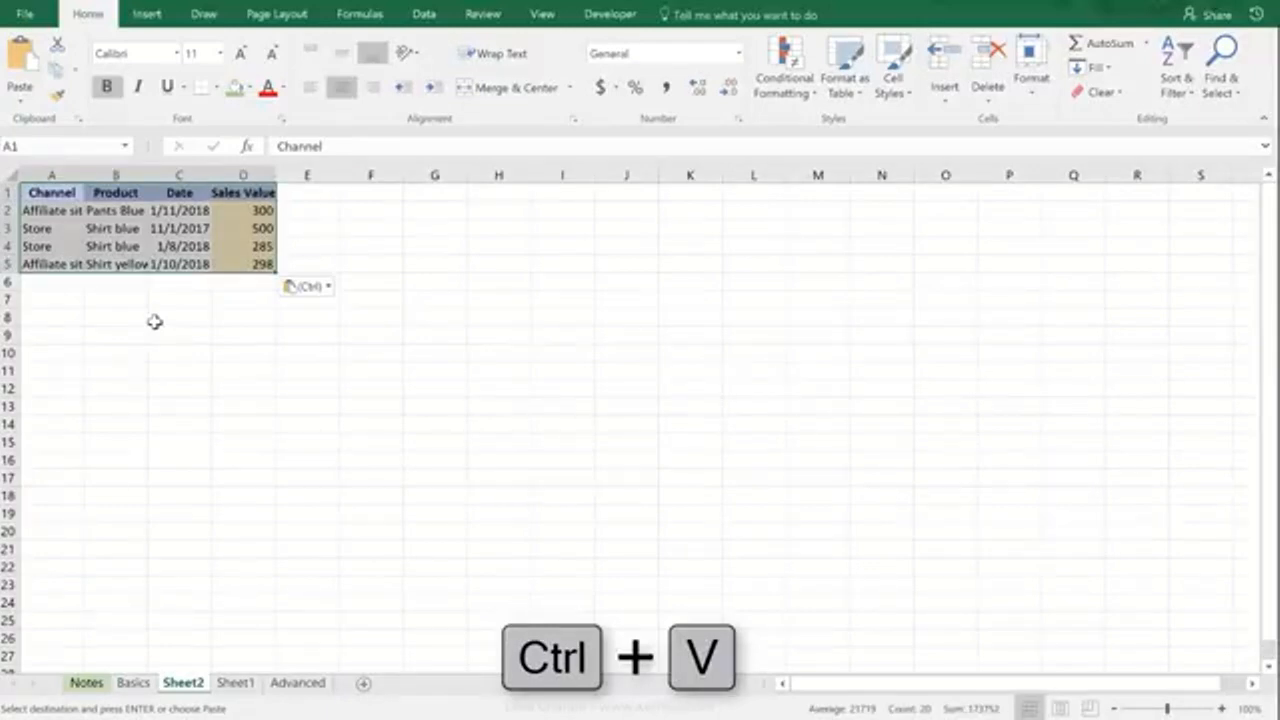
click(40, 226)
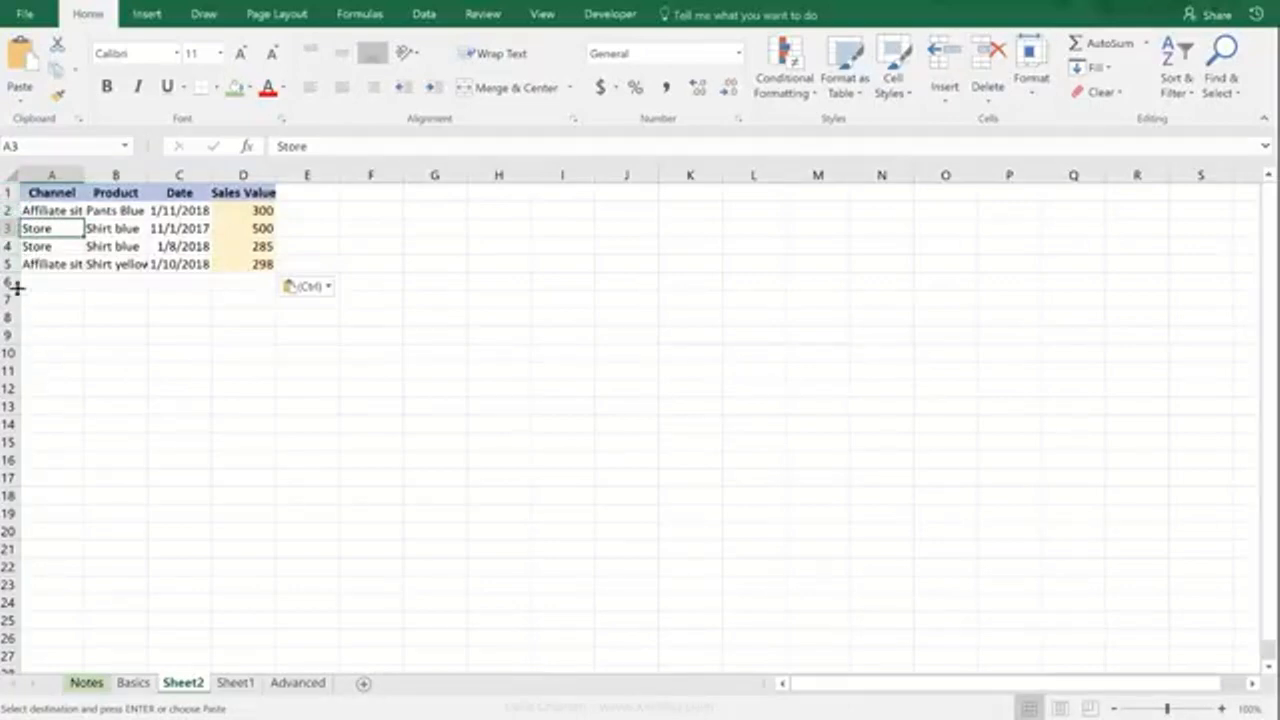
Return to the Basics sheet, cancel the copy selection and clear the color filter, leaving the header filters switched on.
click(133, 682)
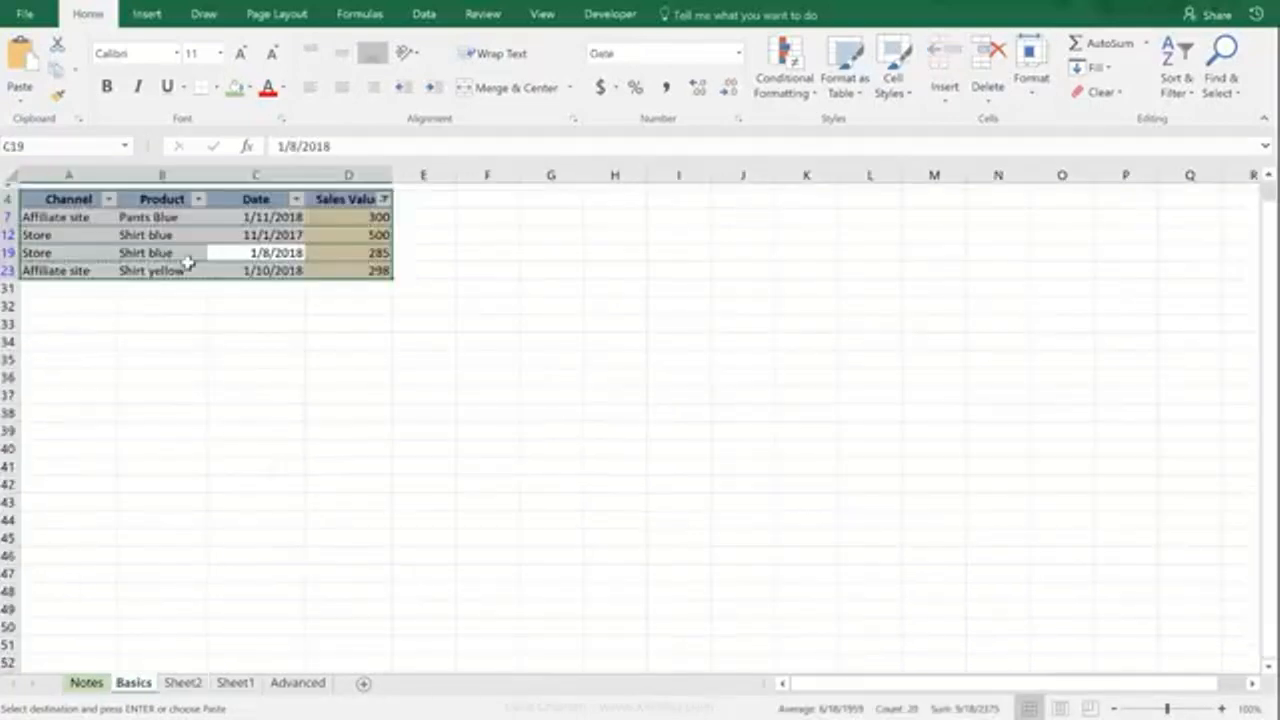
click(187, 260)
key(Escape)
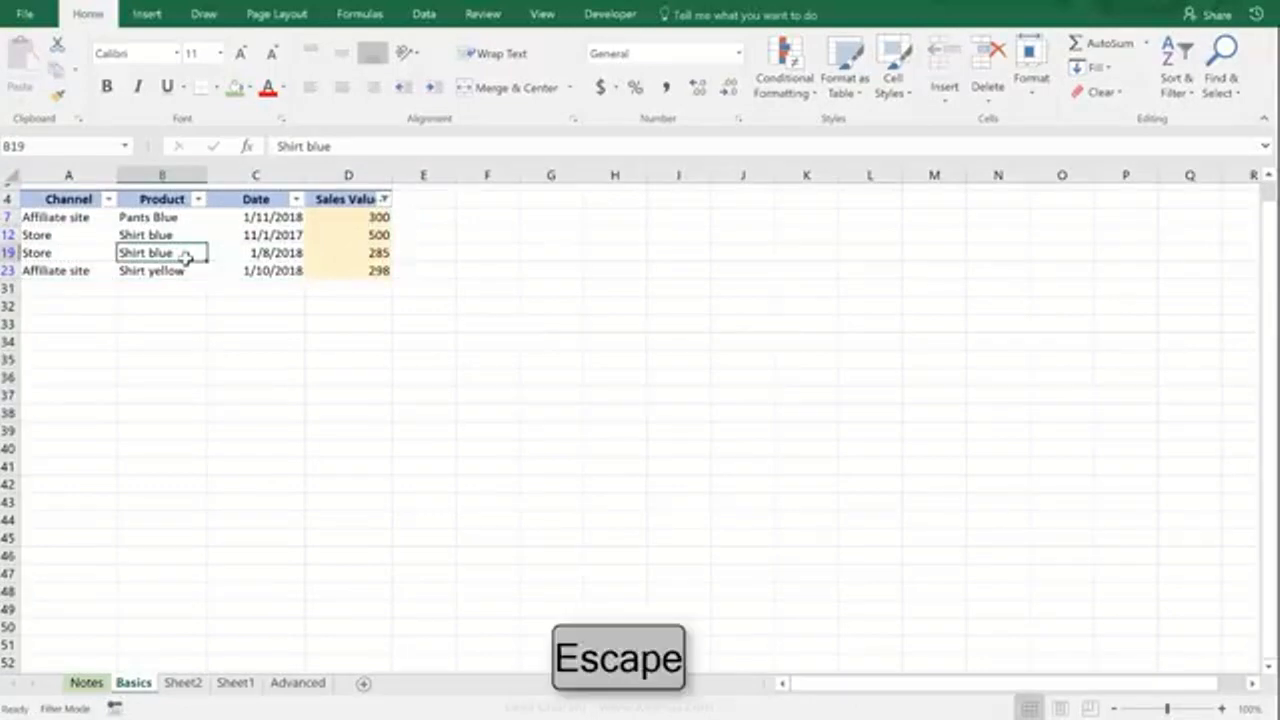
key(ctrl+shift+l)
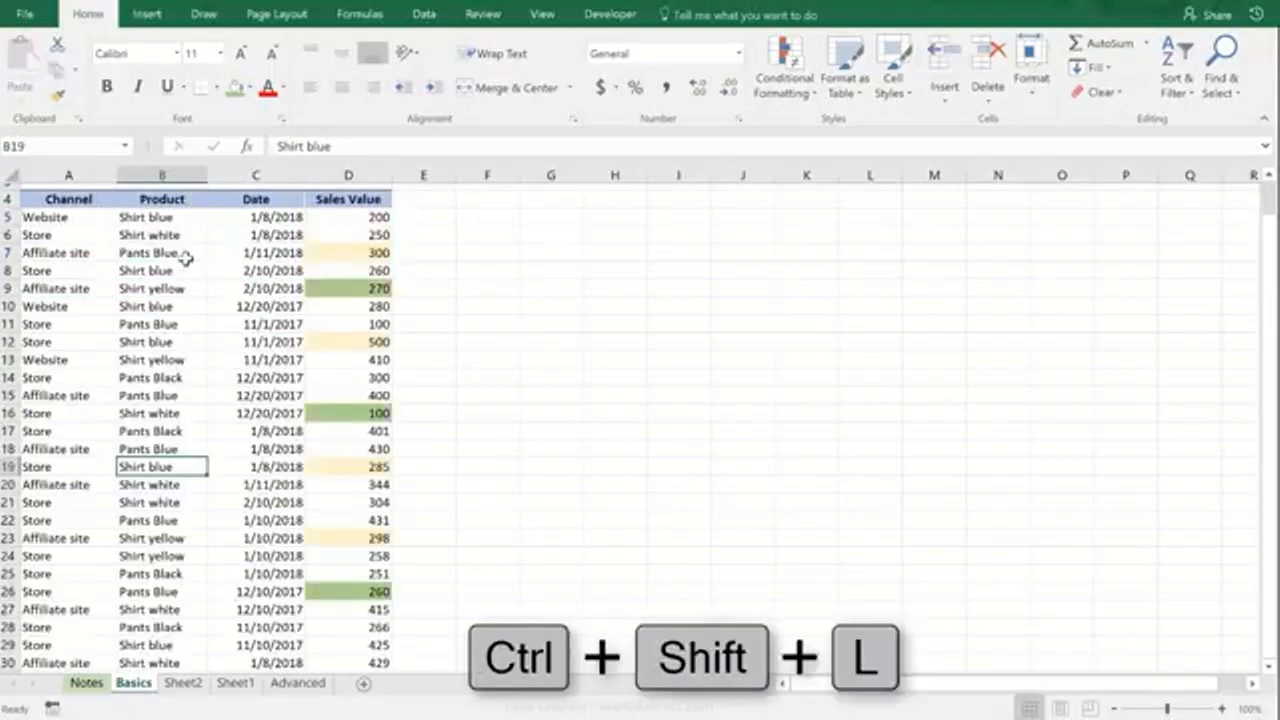
key(ctrl+shift+l)
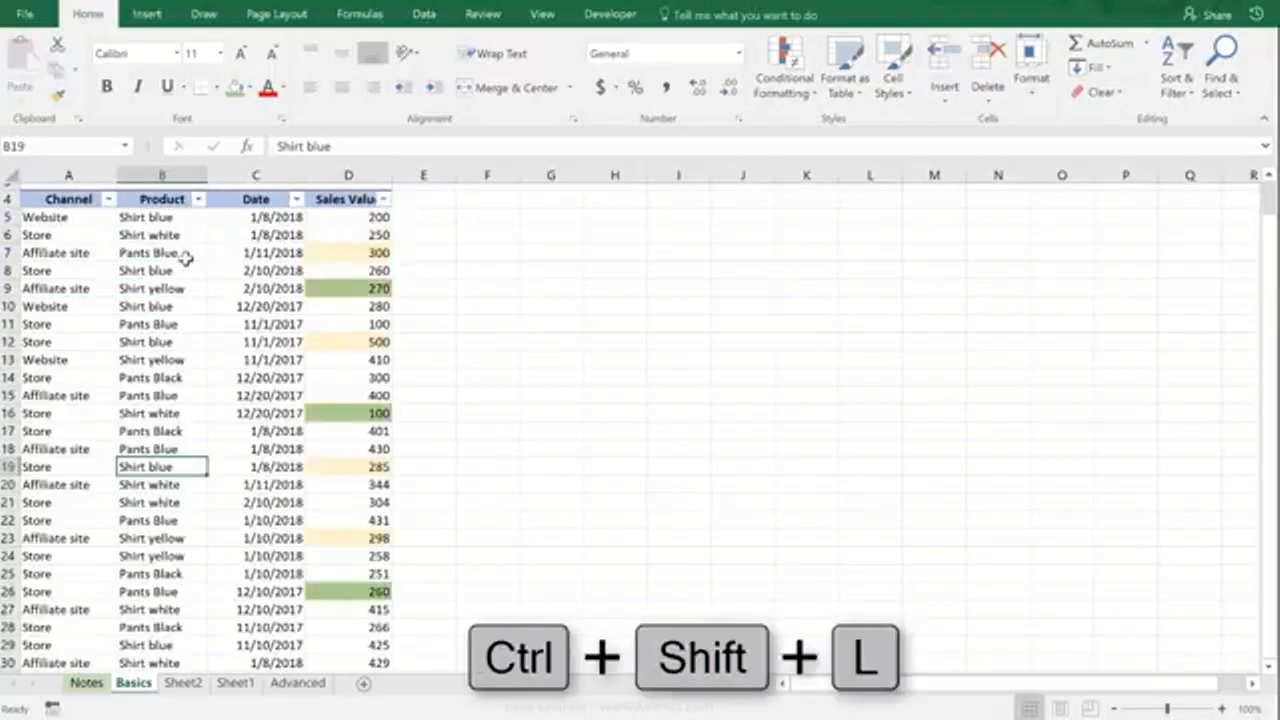
Filter the Date column to this month's sales using the predefined date filters.
click(250, 253)
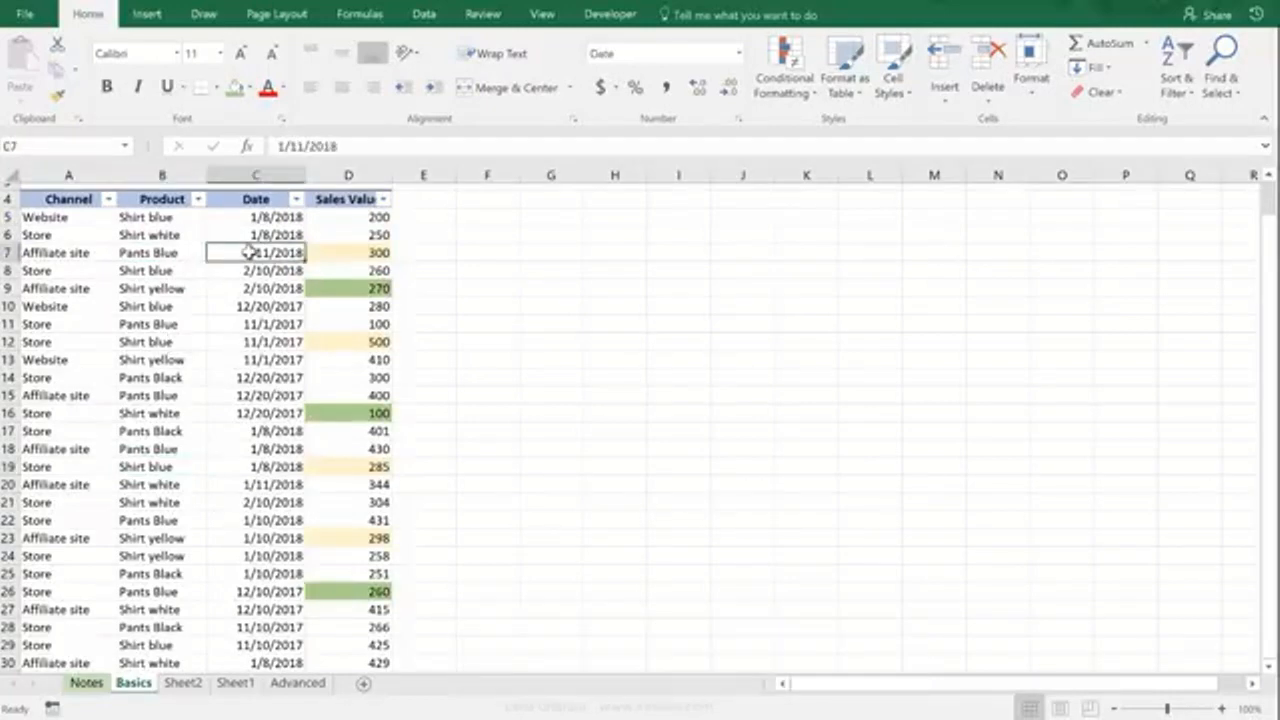
click(296, 200)
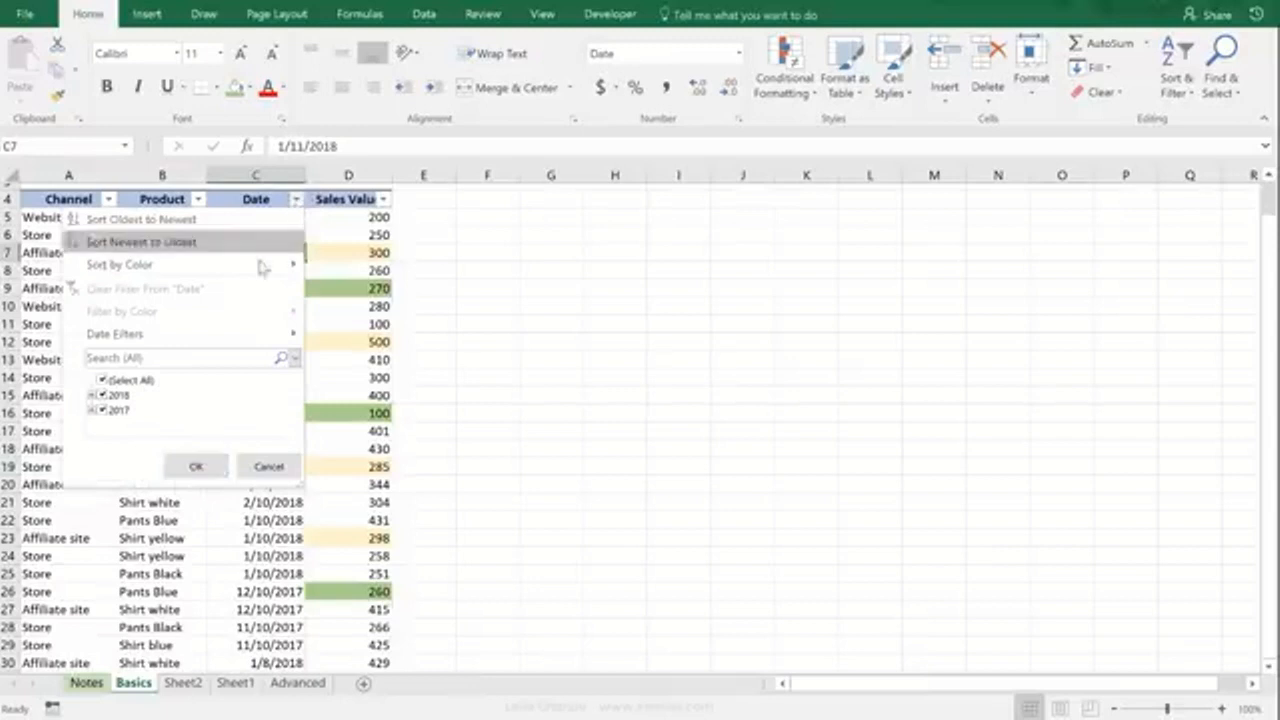
mouse_move(222, 339)
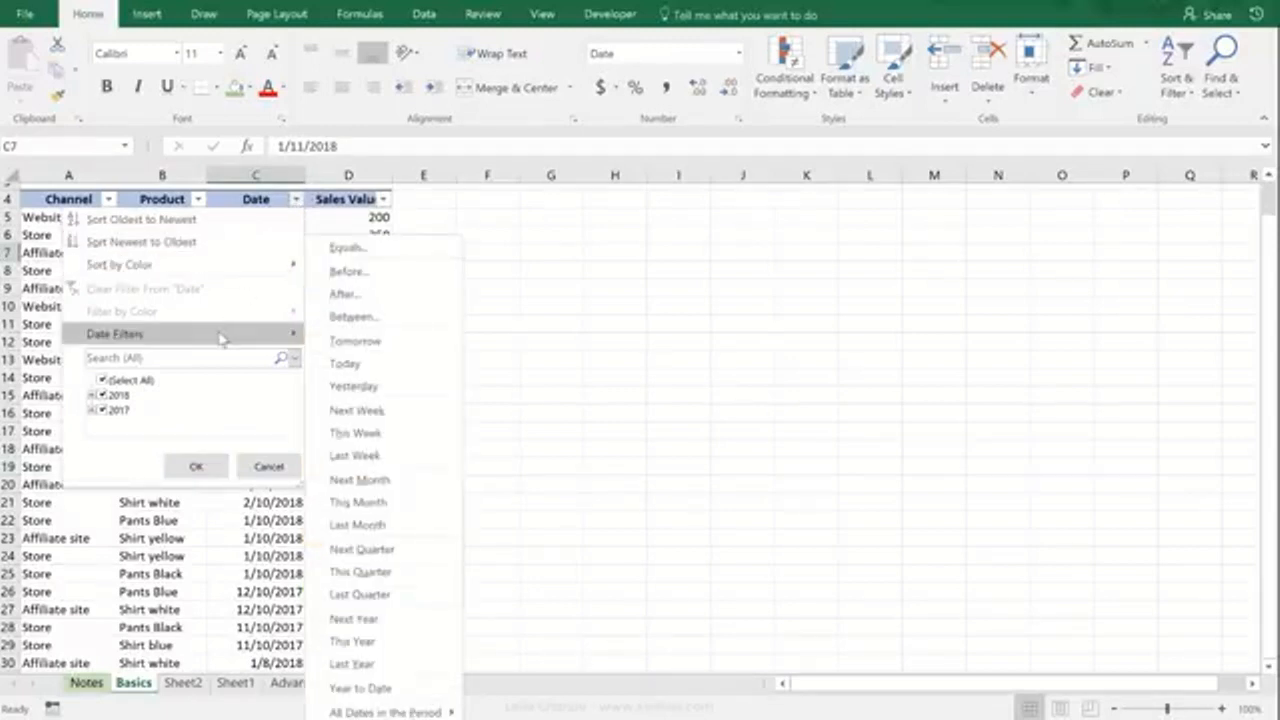
click(352, 481)
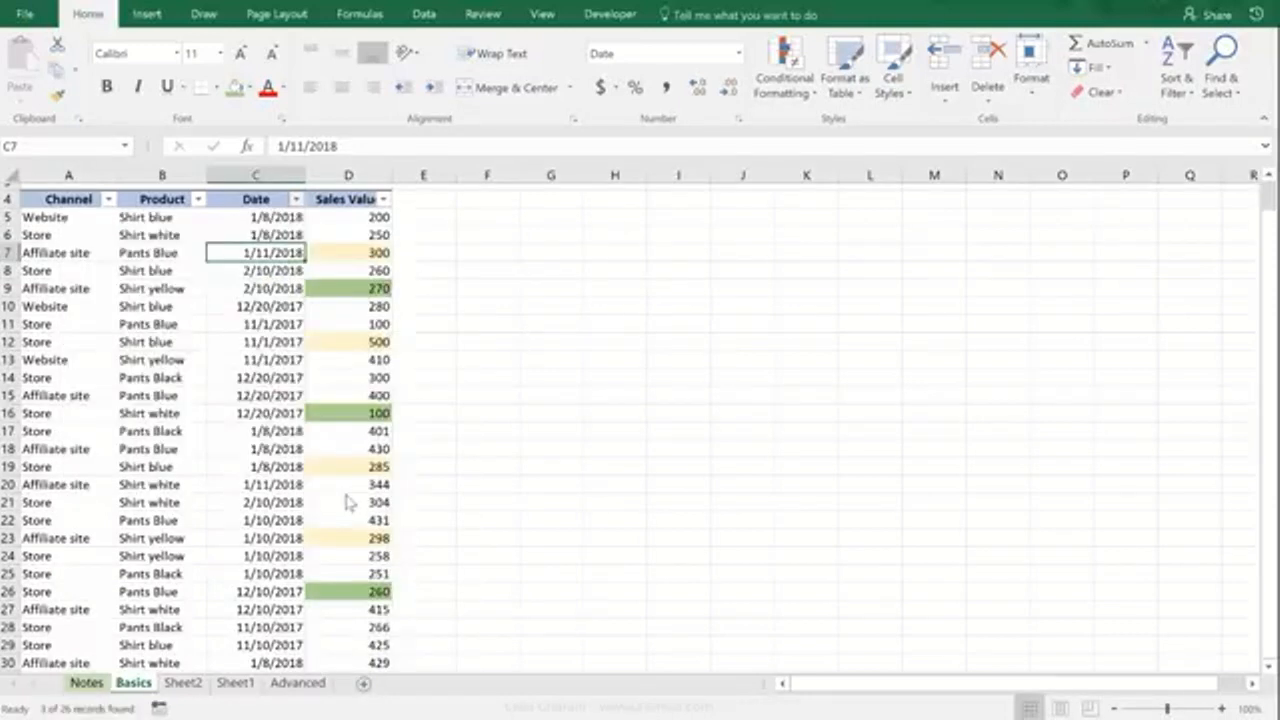
Change the Date column's filter to Last Month.
click(296, 199)
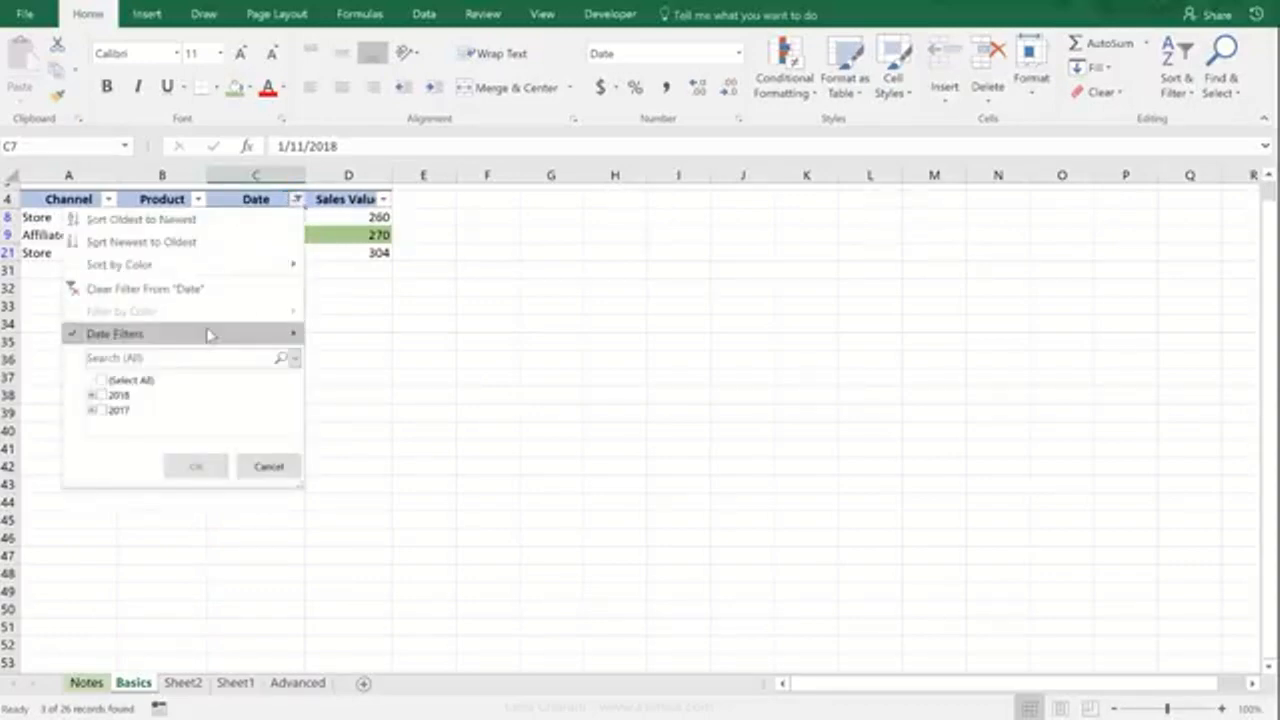
mouse_move(215, 336)
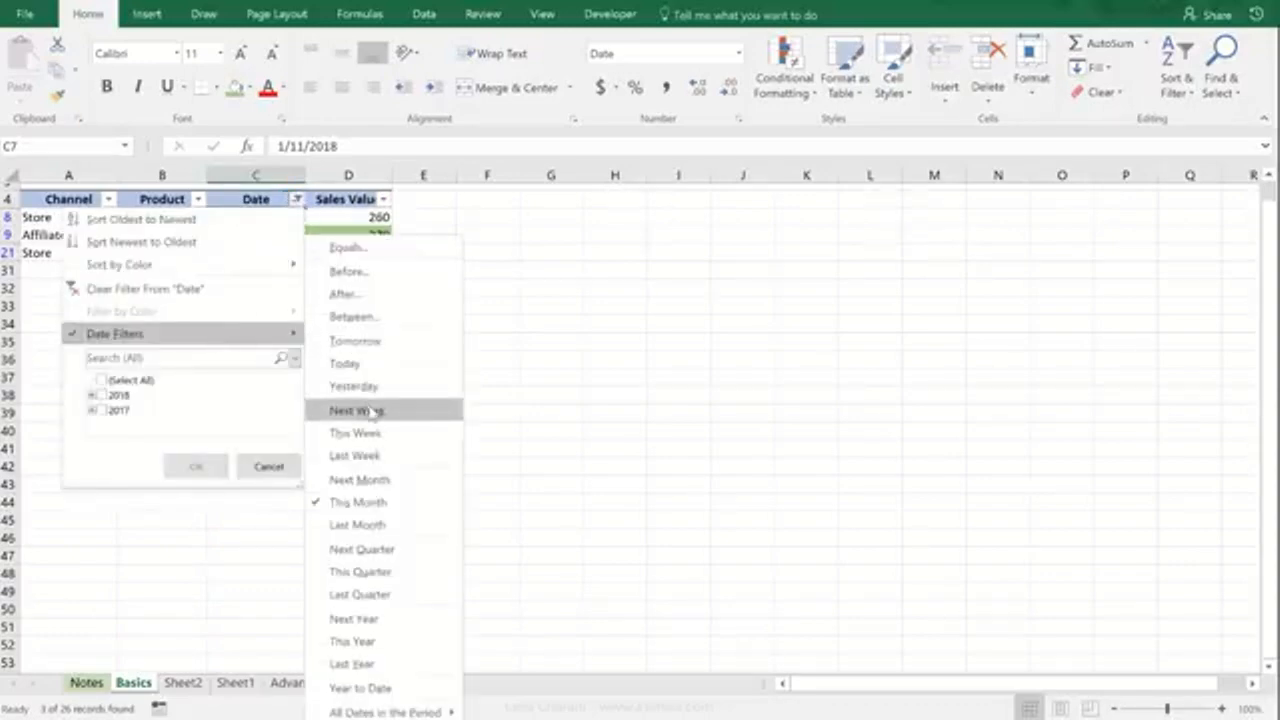
click(379, 525)
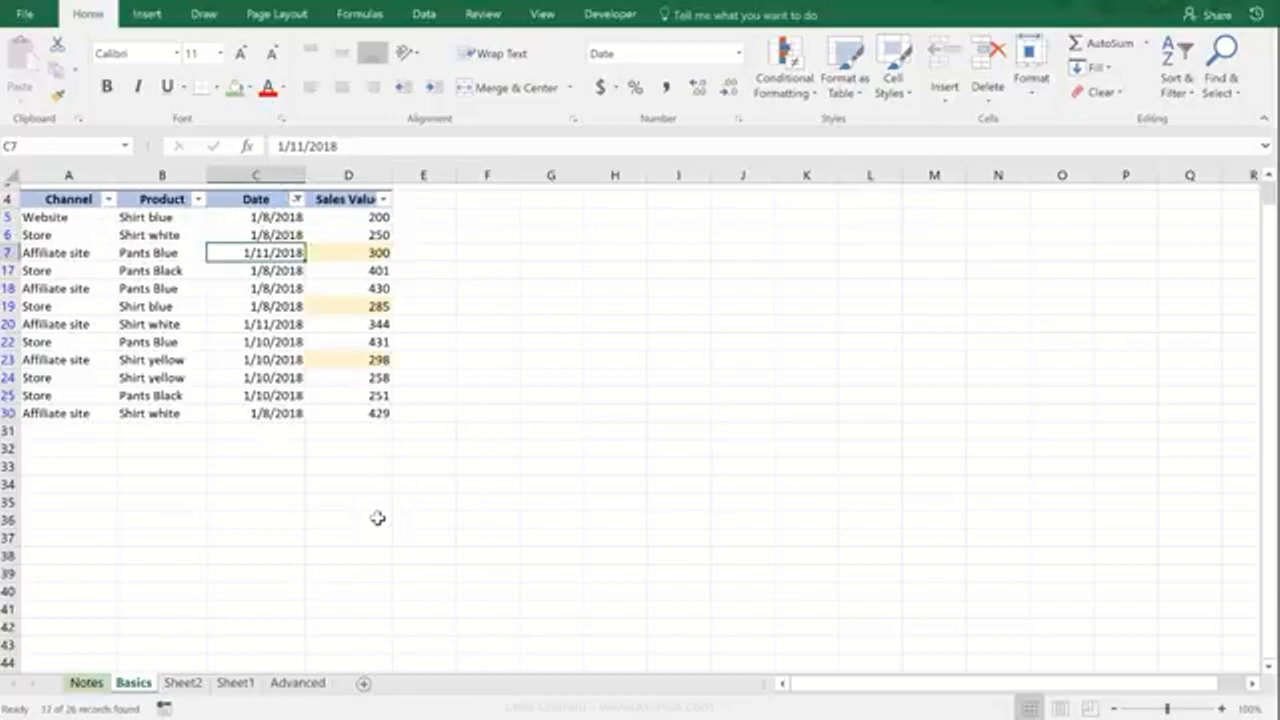
Switch the Date column's filter to Year to Date.
click(296, 199)
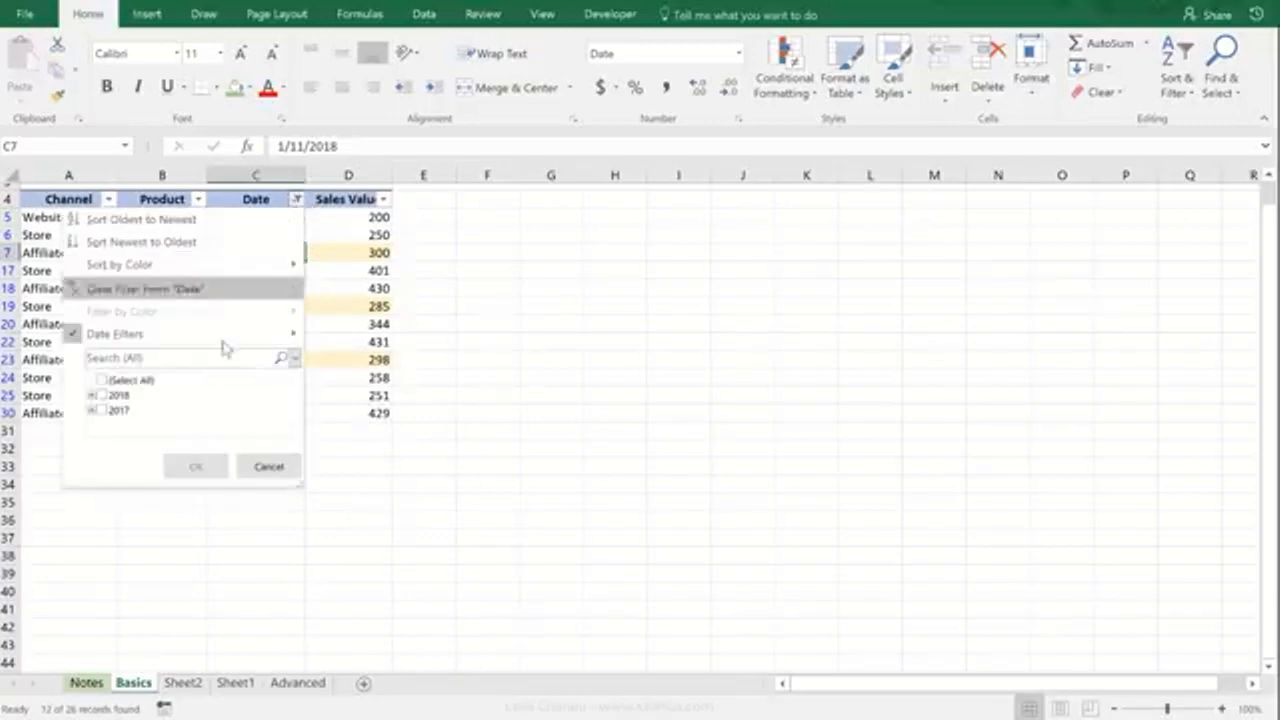
mouse_move(222, 340)
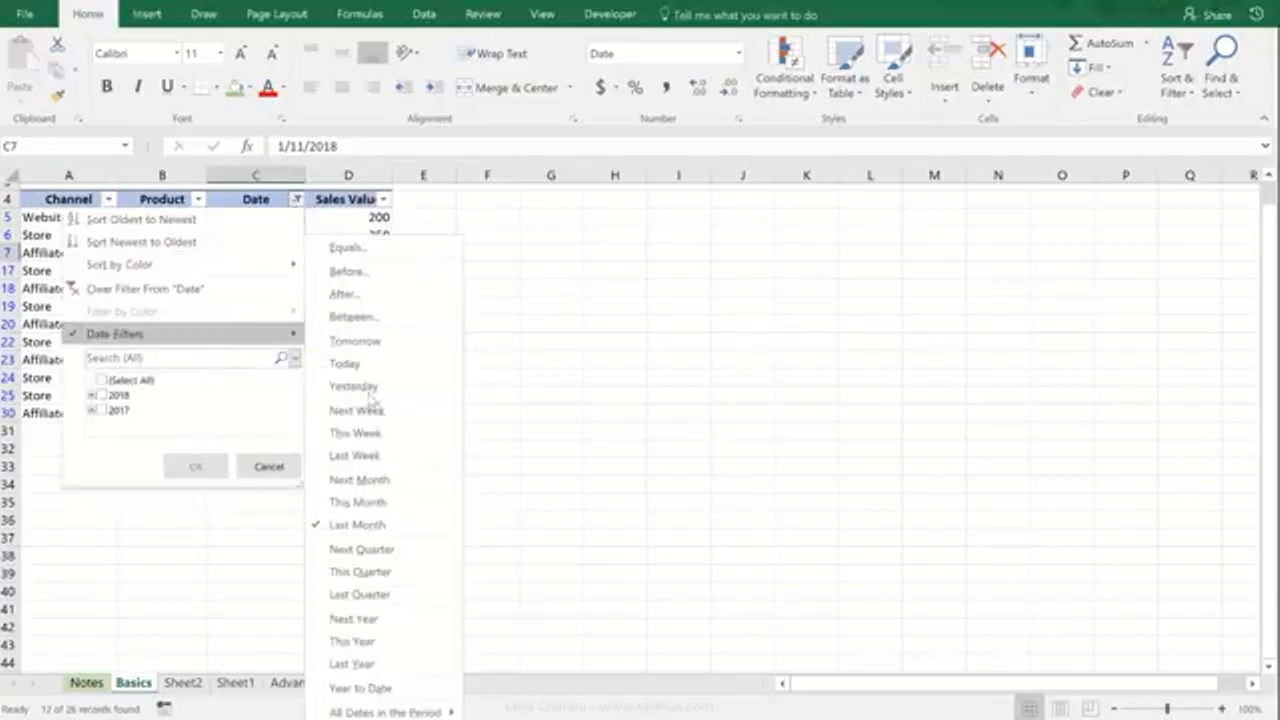
click(381, 689)
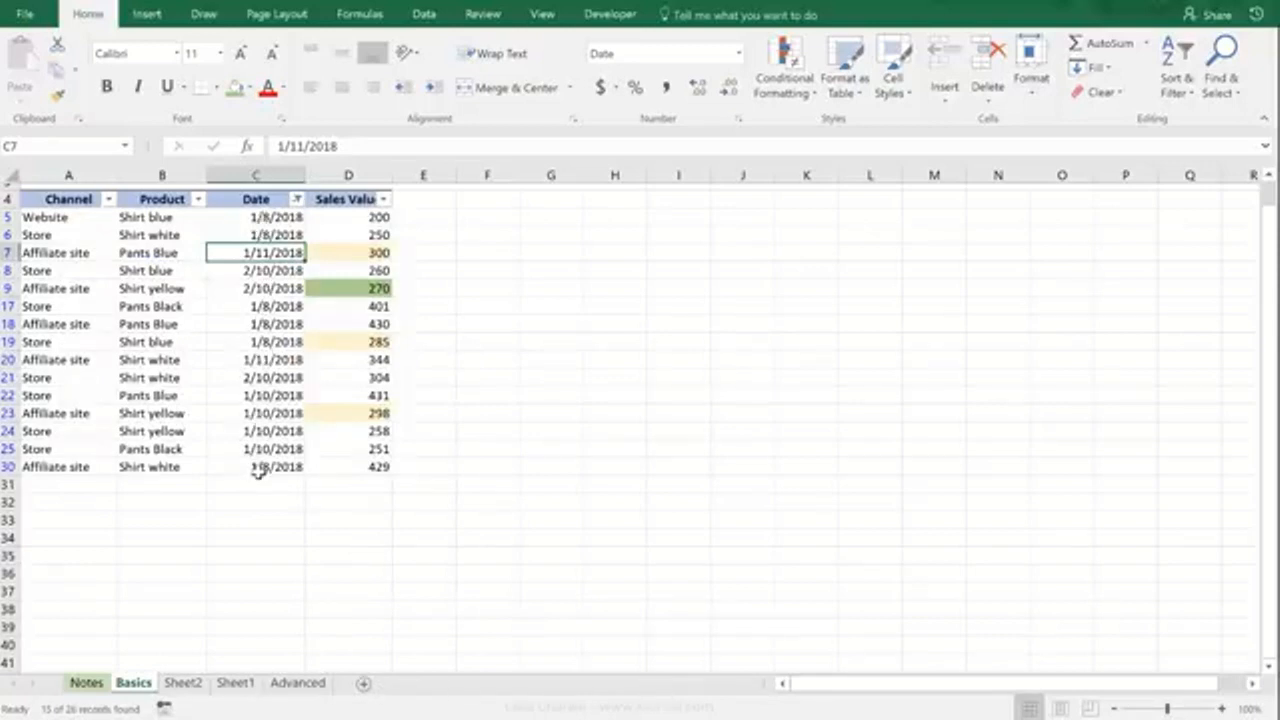
Apply a Between filter to the Date column, from 1/10/2018 through 2/15/2018.
click(298, 198)
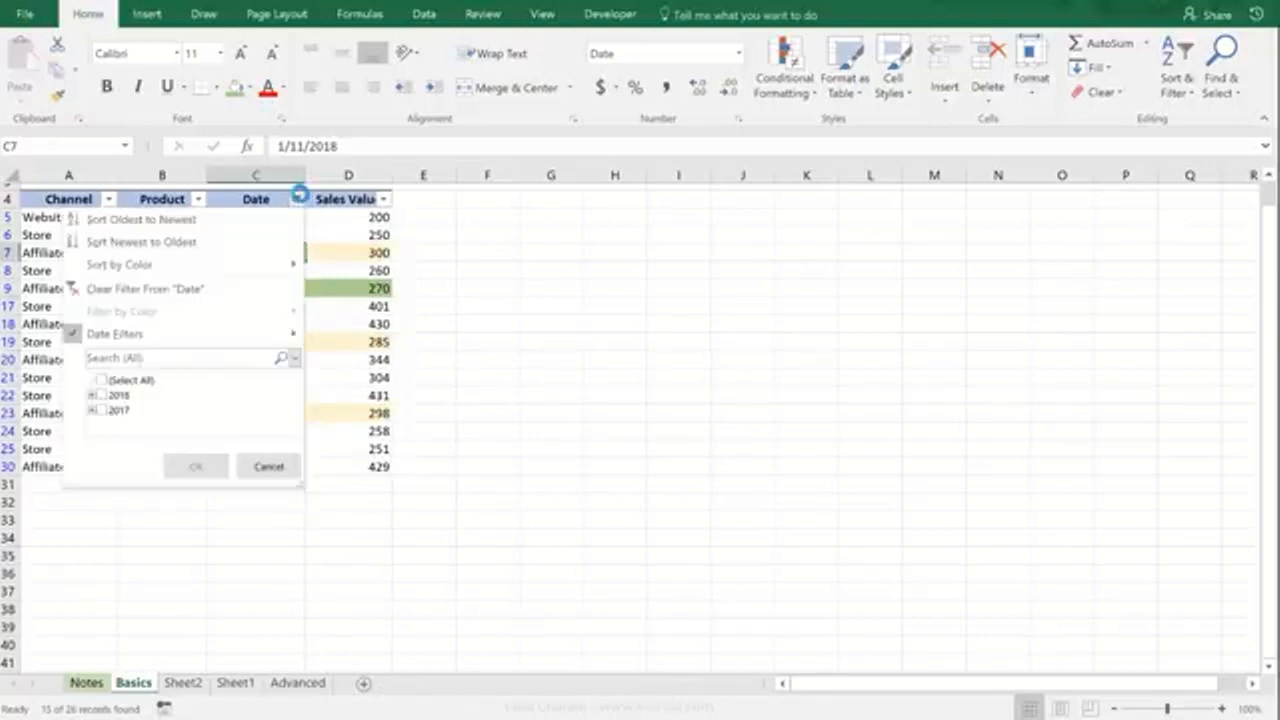
mouse_move(270, 268)
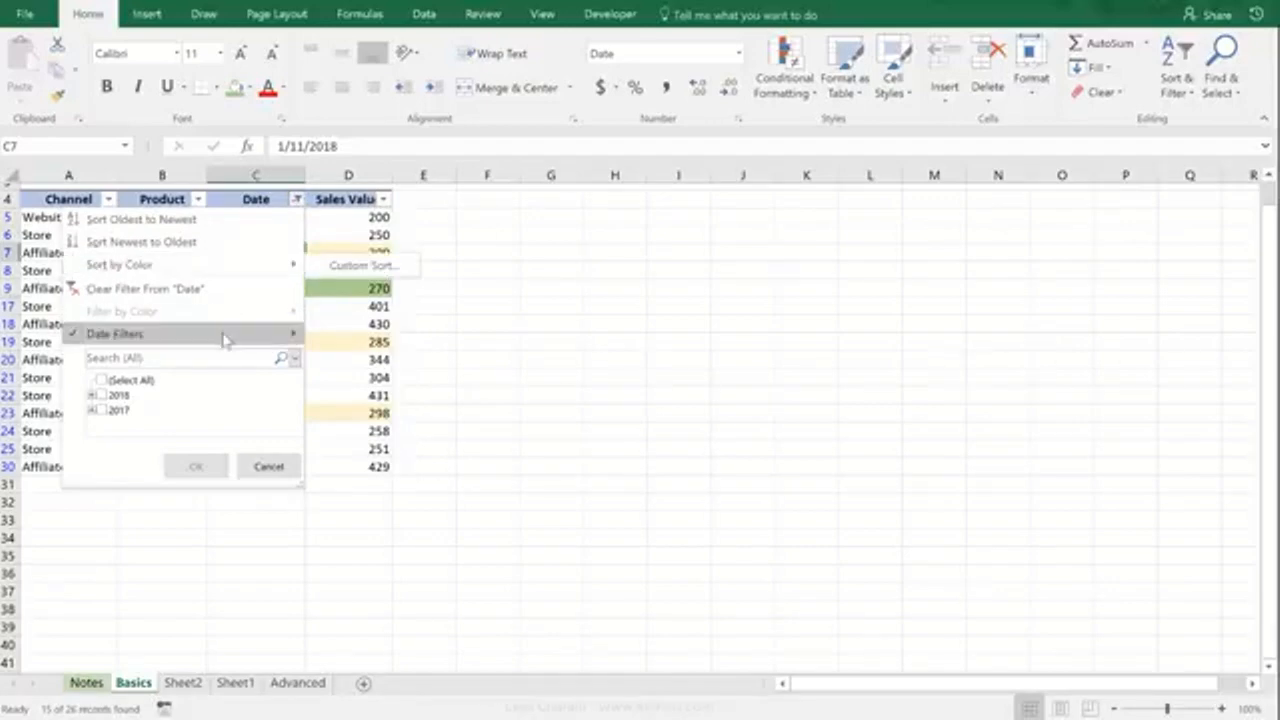
mouse_move(223, 337)
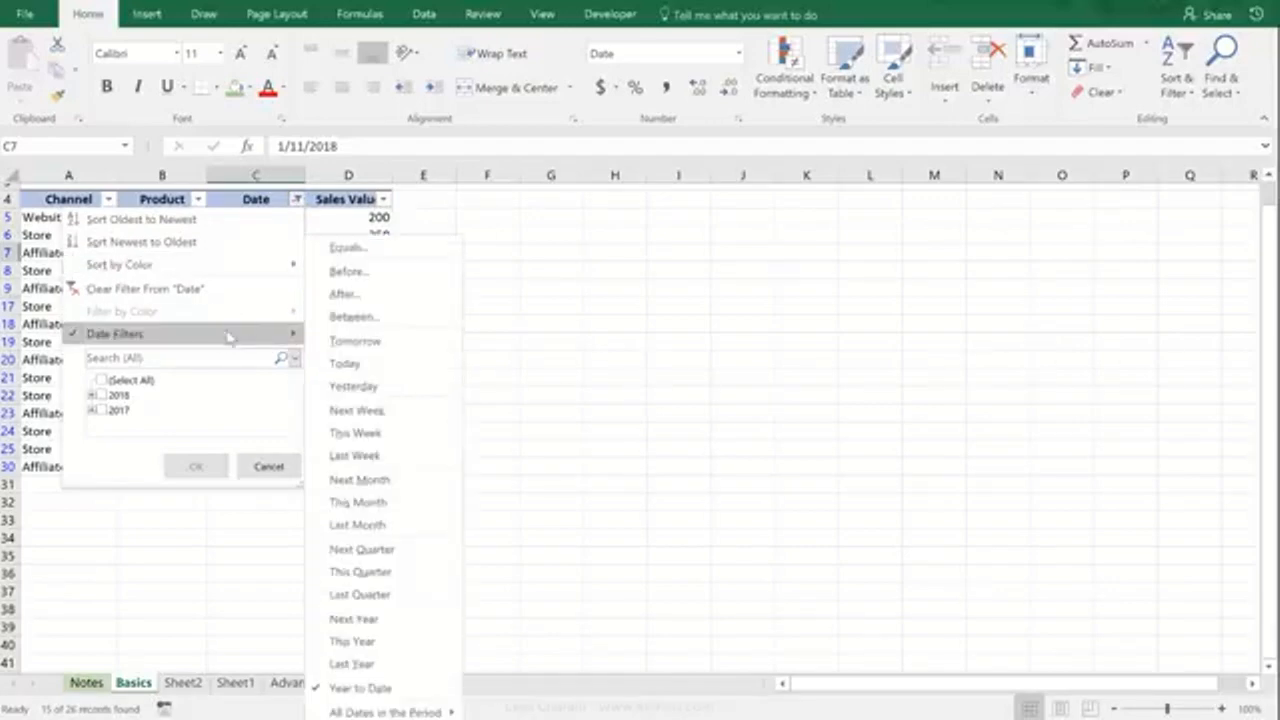
click(355, 318)
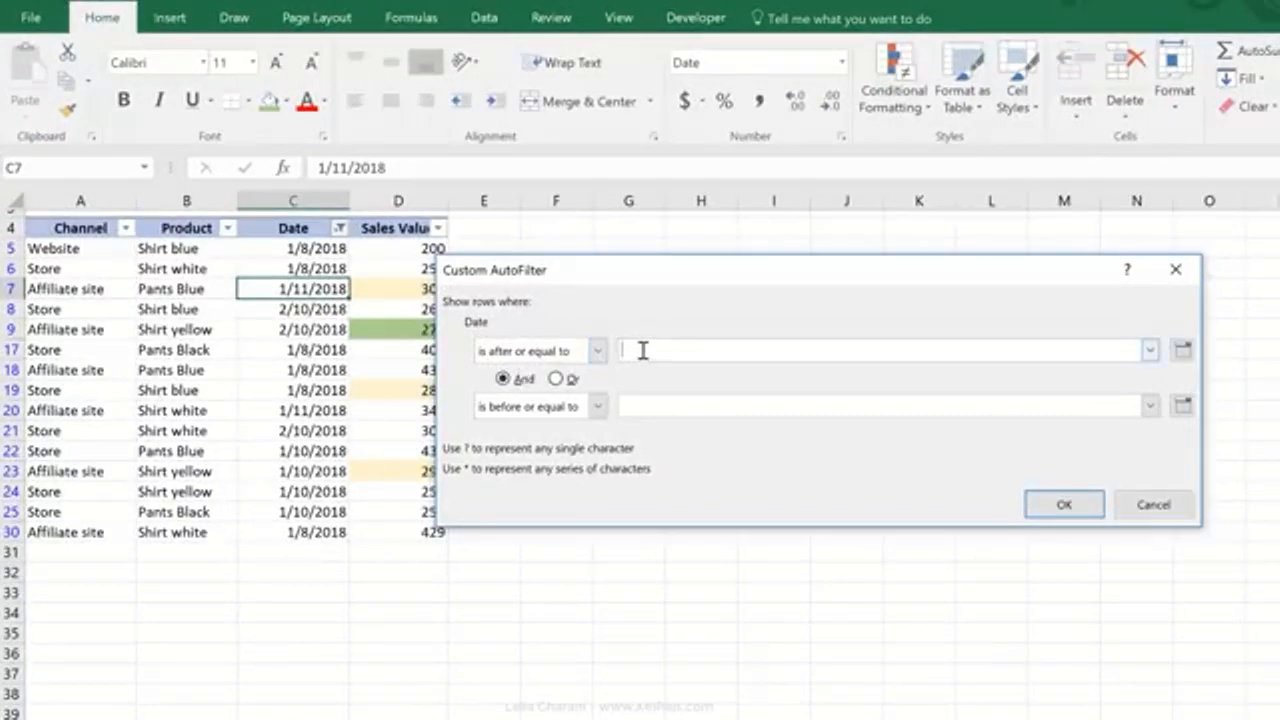
click(643, 350)
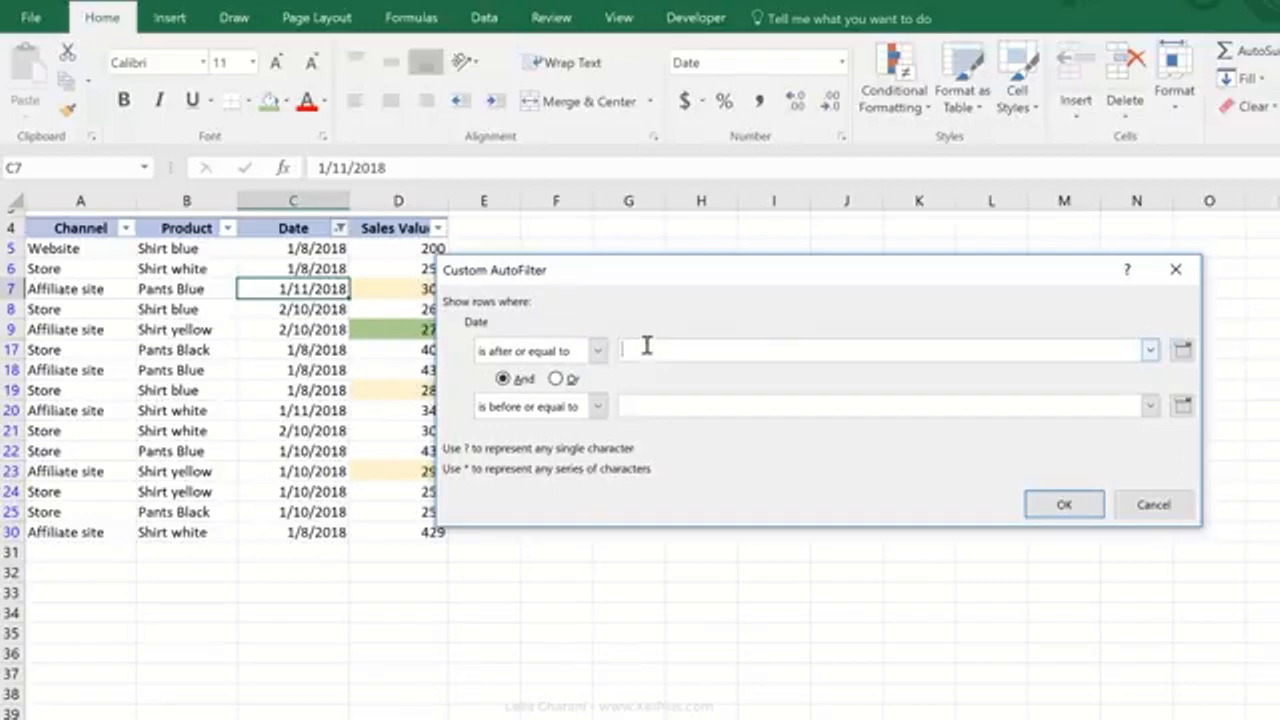
click(1182, 350)
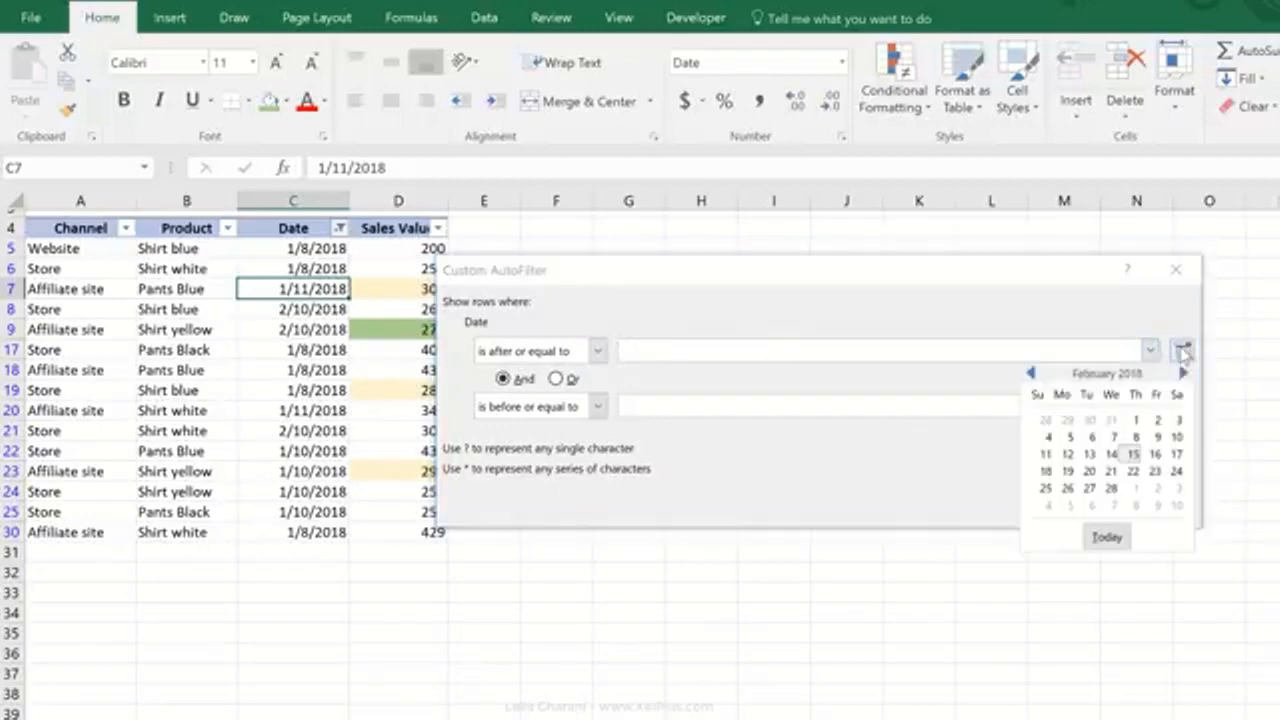
click(1031, 373)
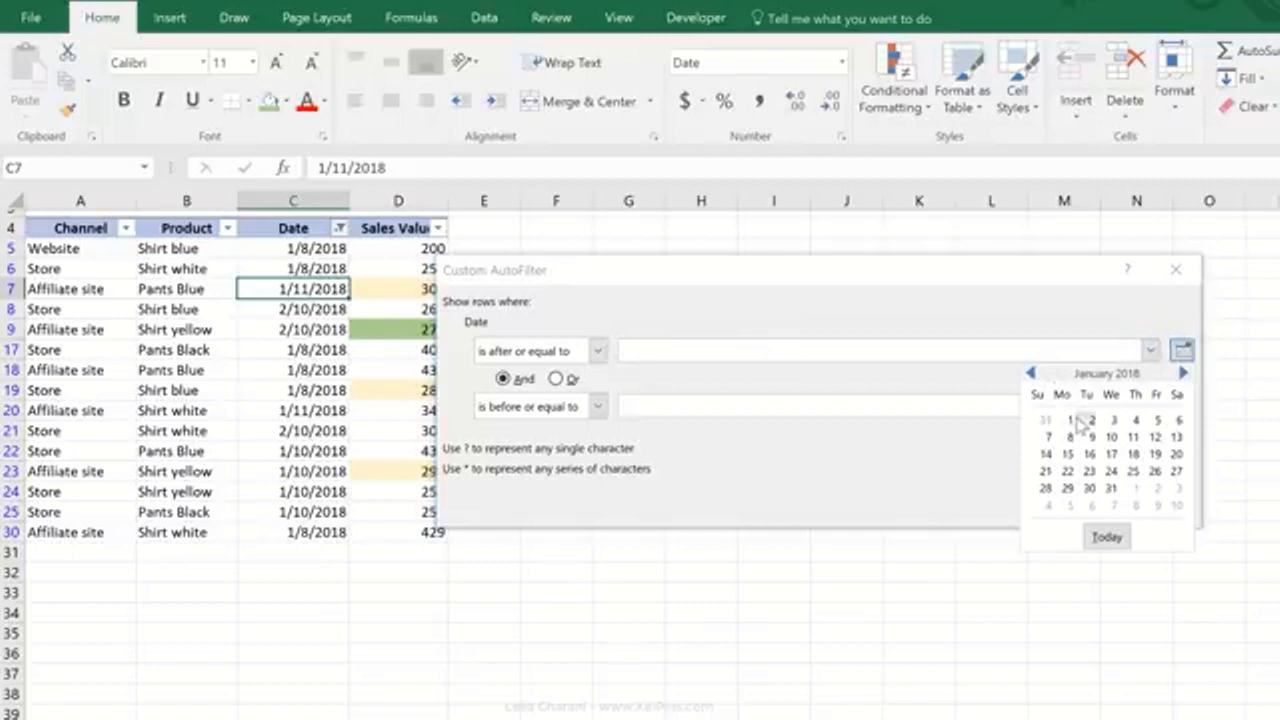
click(1111, 437)
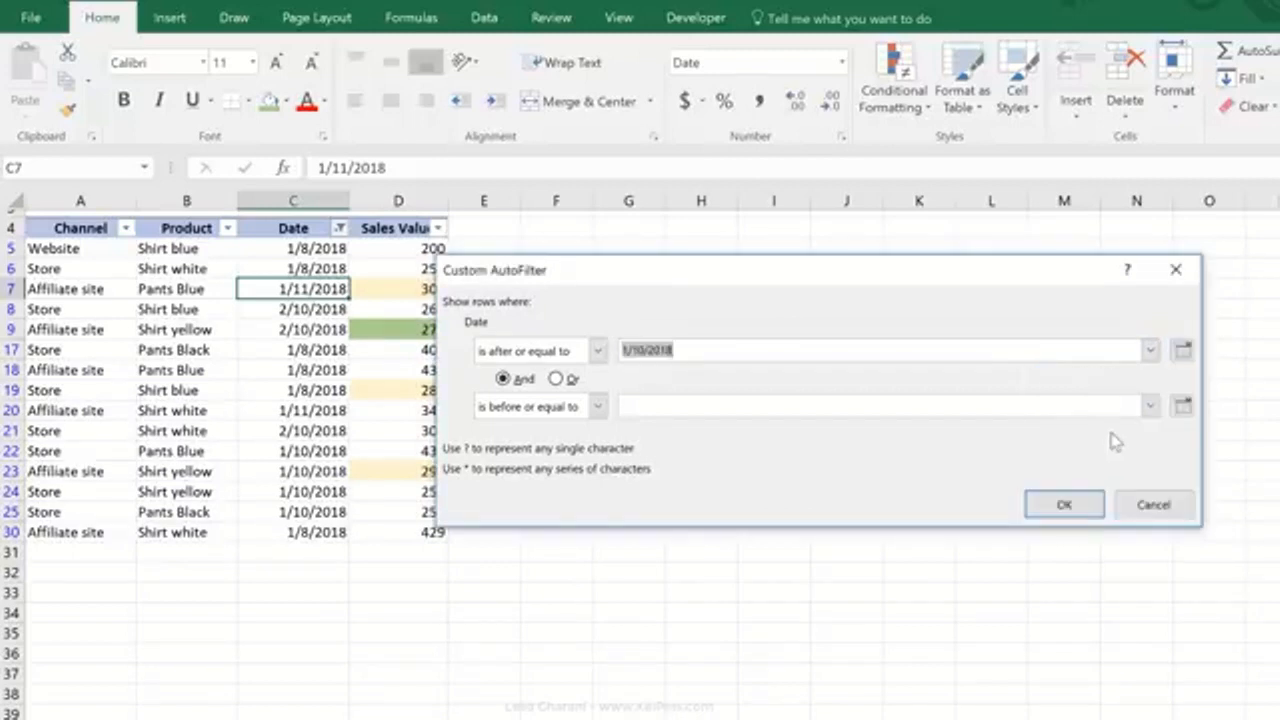
click(1181, 405)
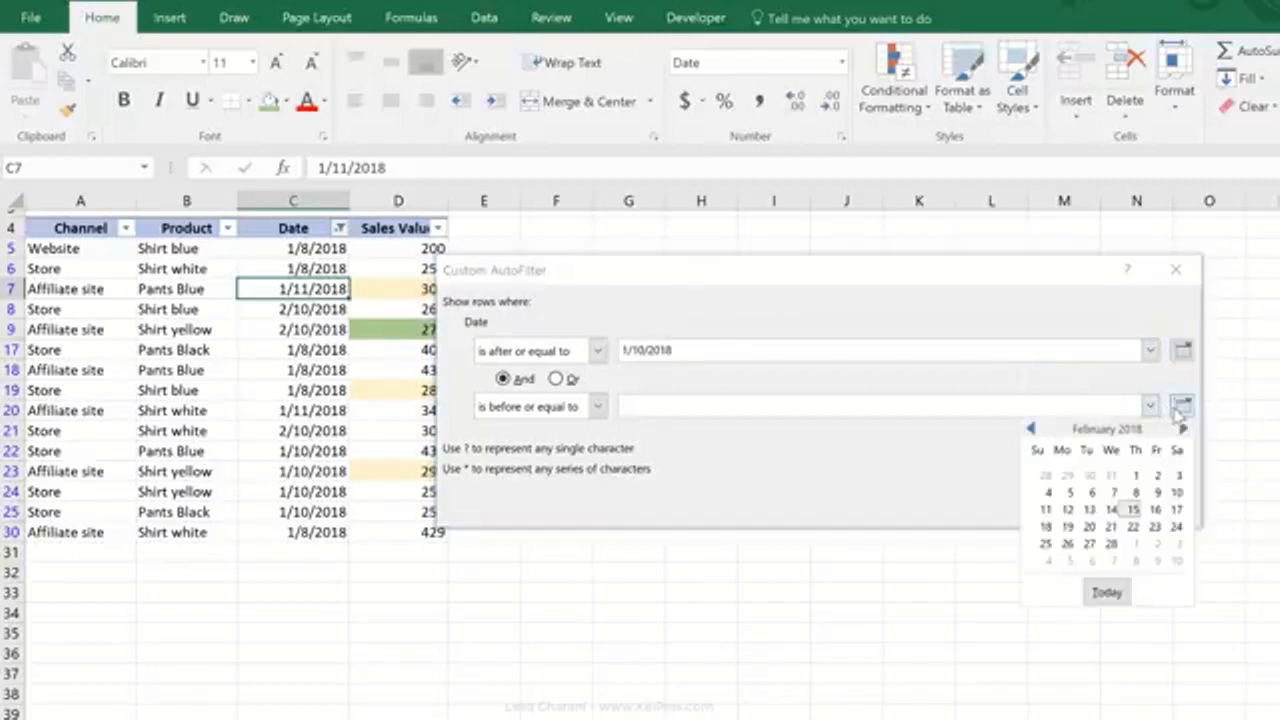
click(1132, 509)
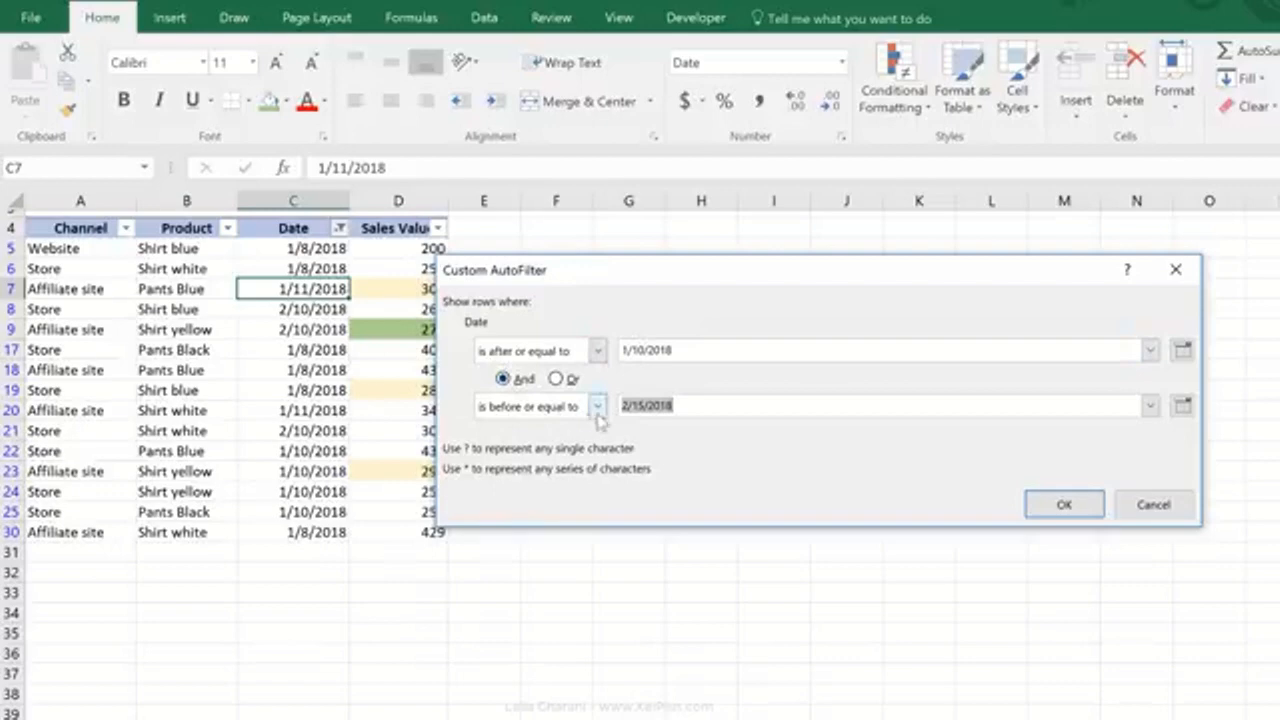
click(1062, 504)
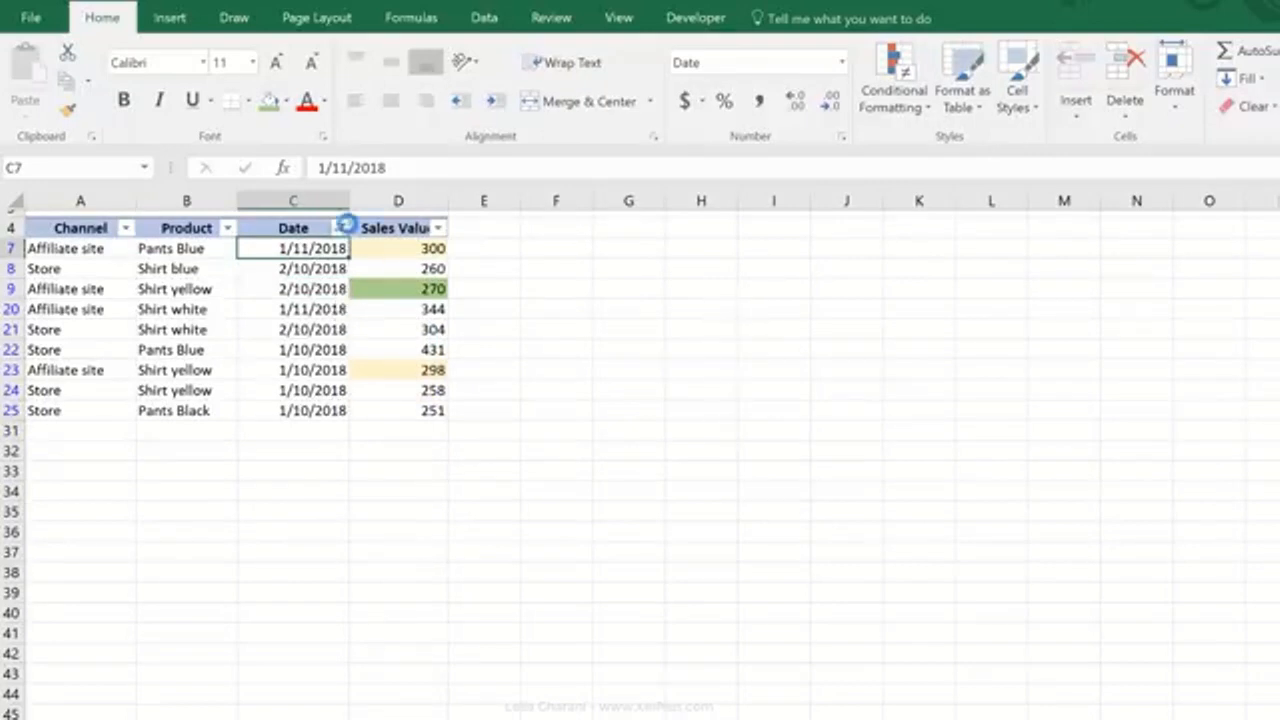
Clear the Date column's filter and open the filter choices for the Channel column.
click(340, 228)
click(180, 331)
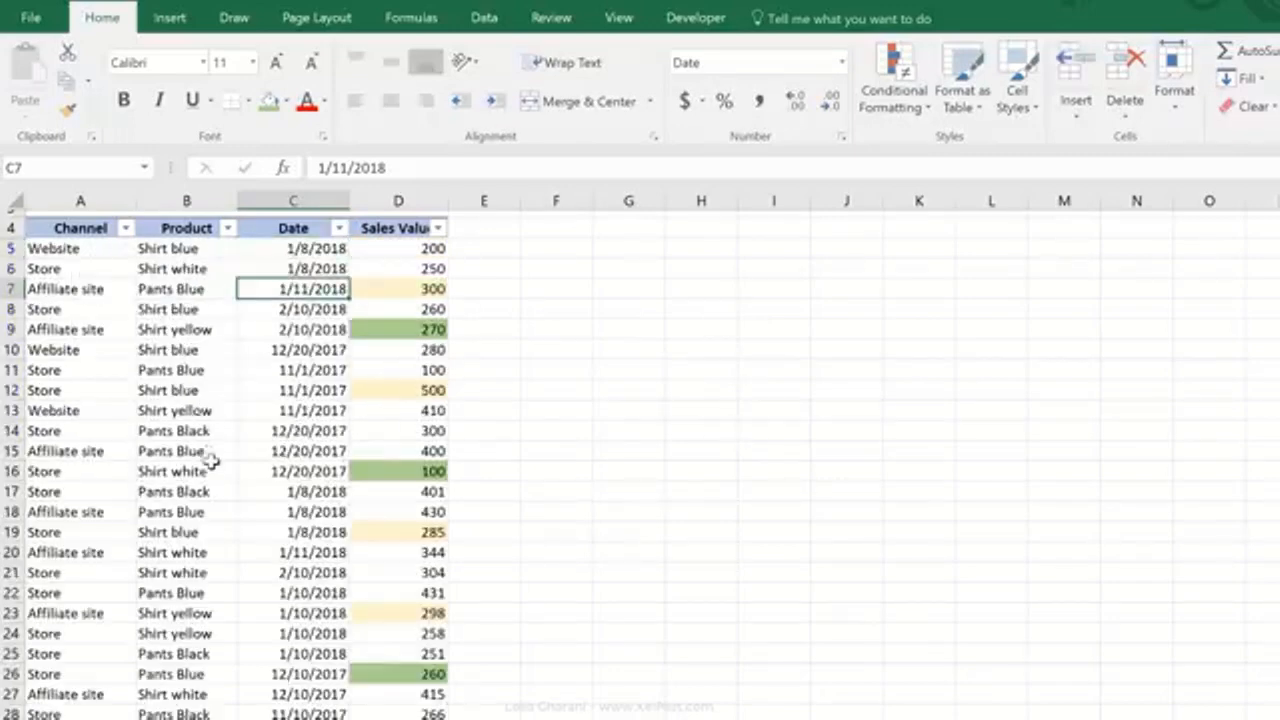
click(124, 302)
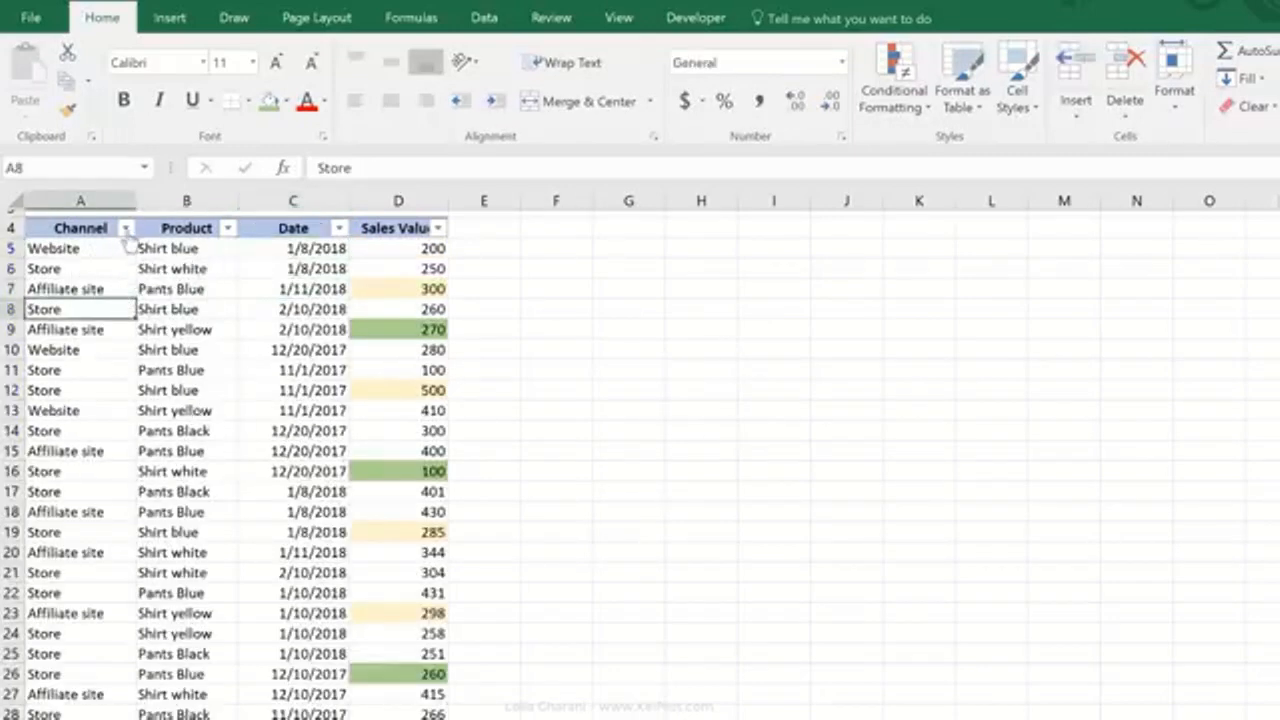
click(125, 228)
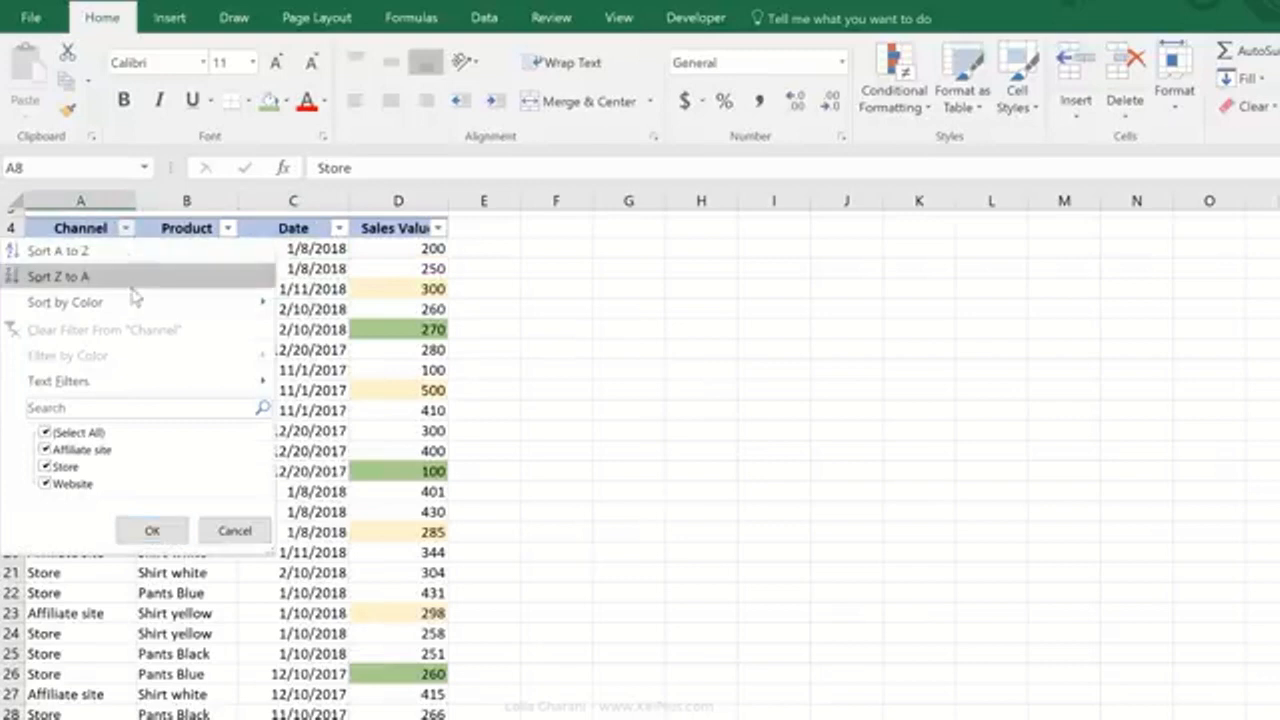
click(90, 408)
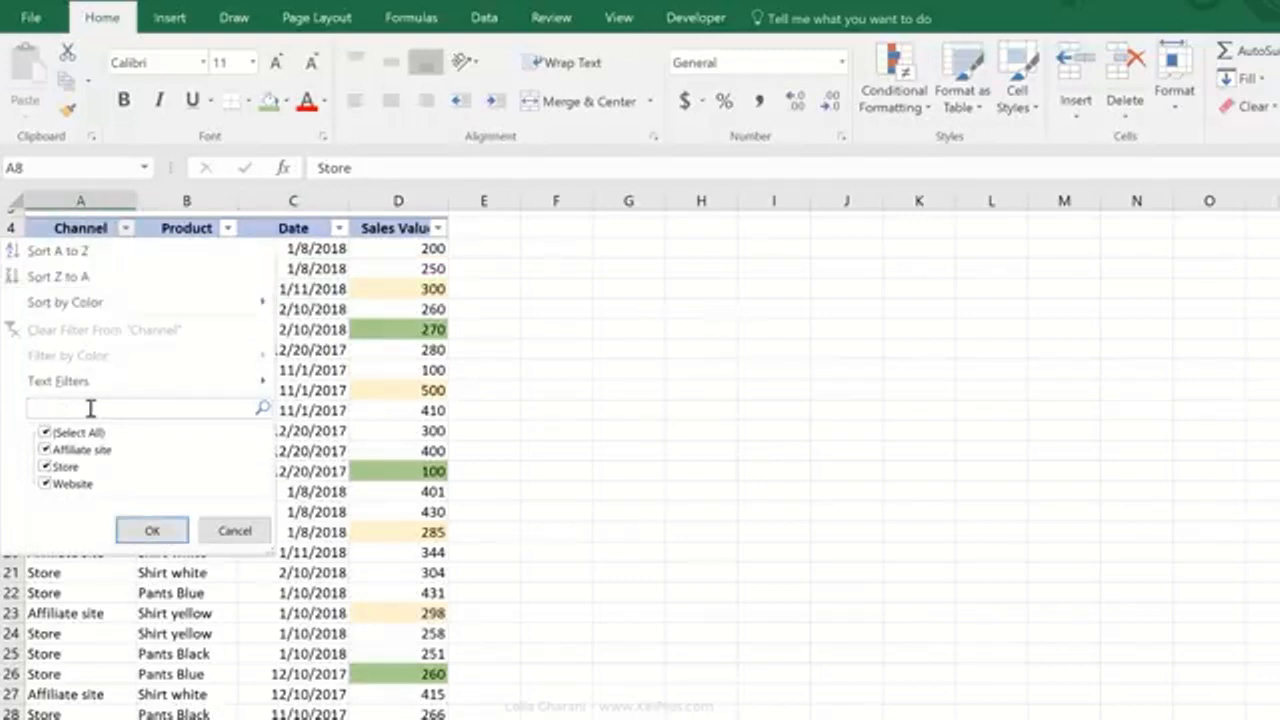
text(*)
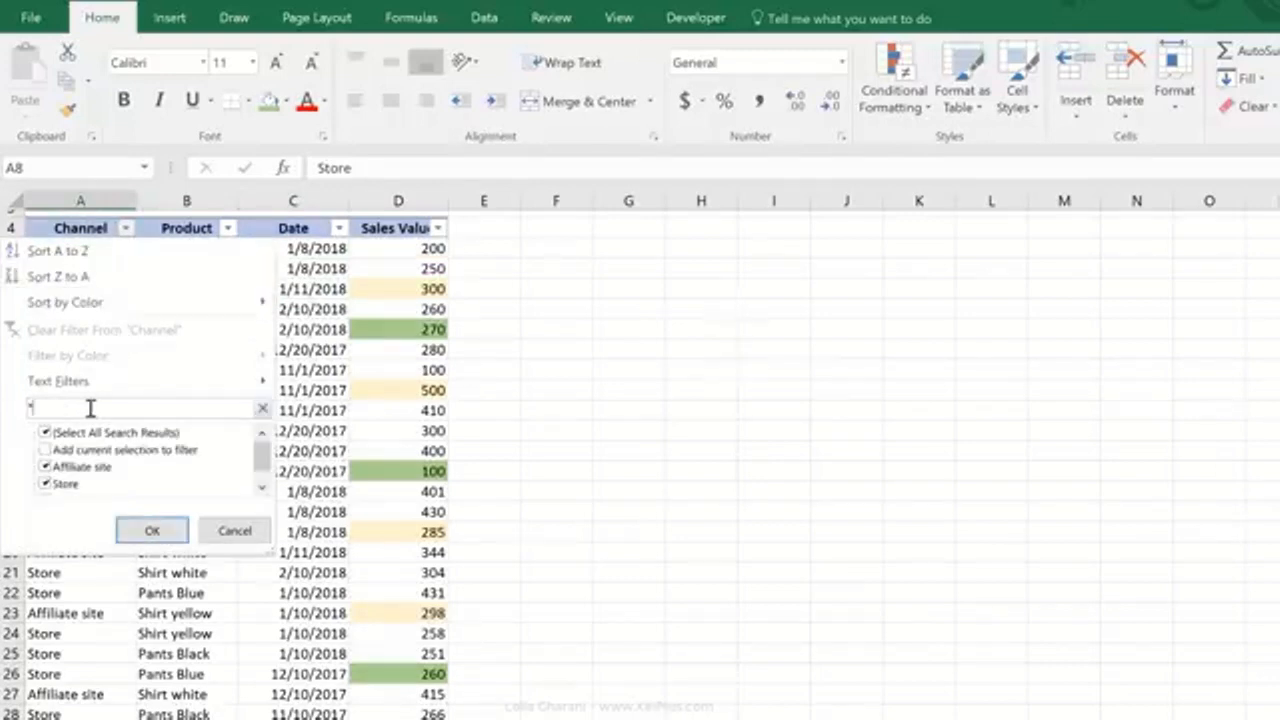
key(BackSpace)
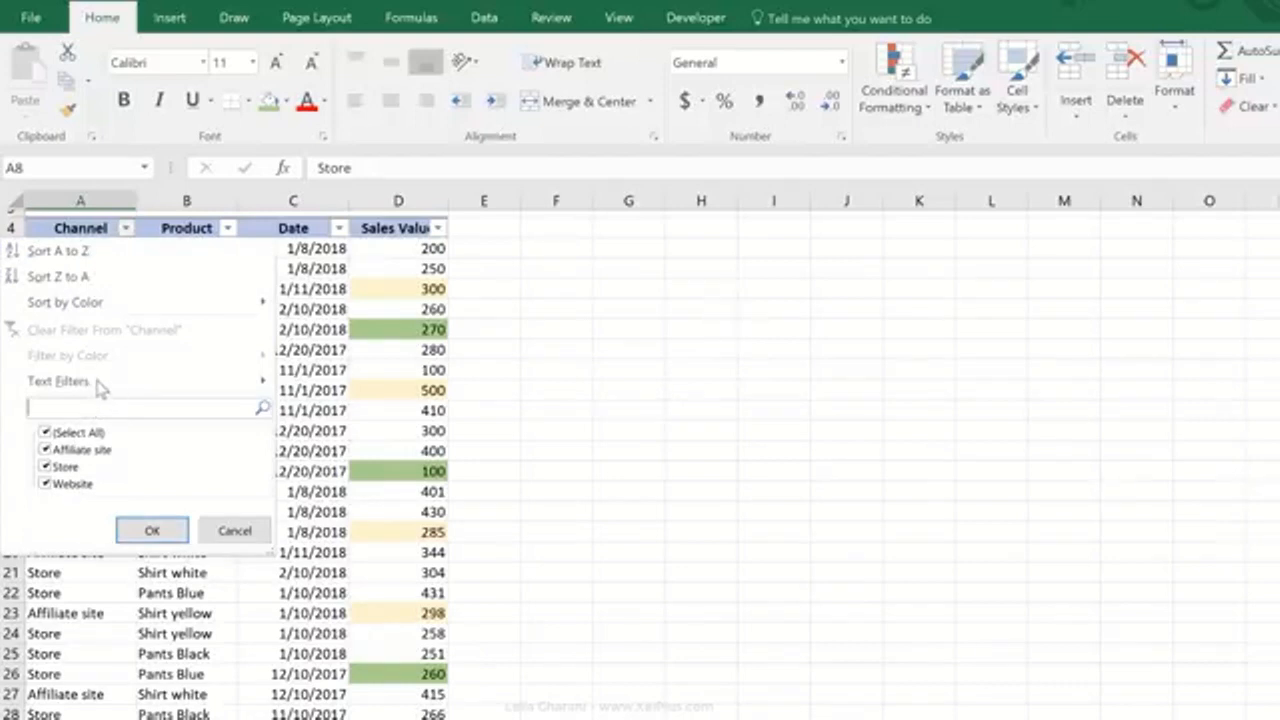
Filter the Channel column with a text filter for entries that contain "site".
mouse_move(96, 388)
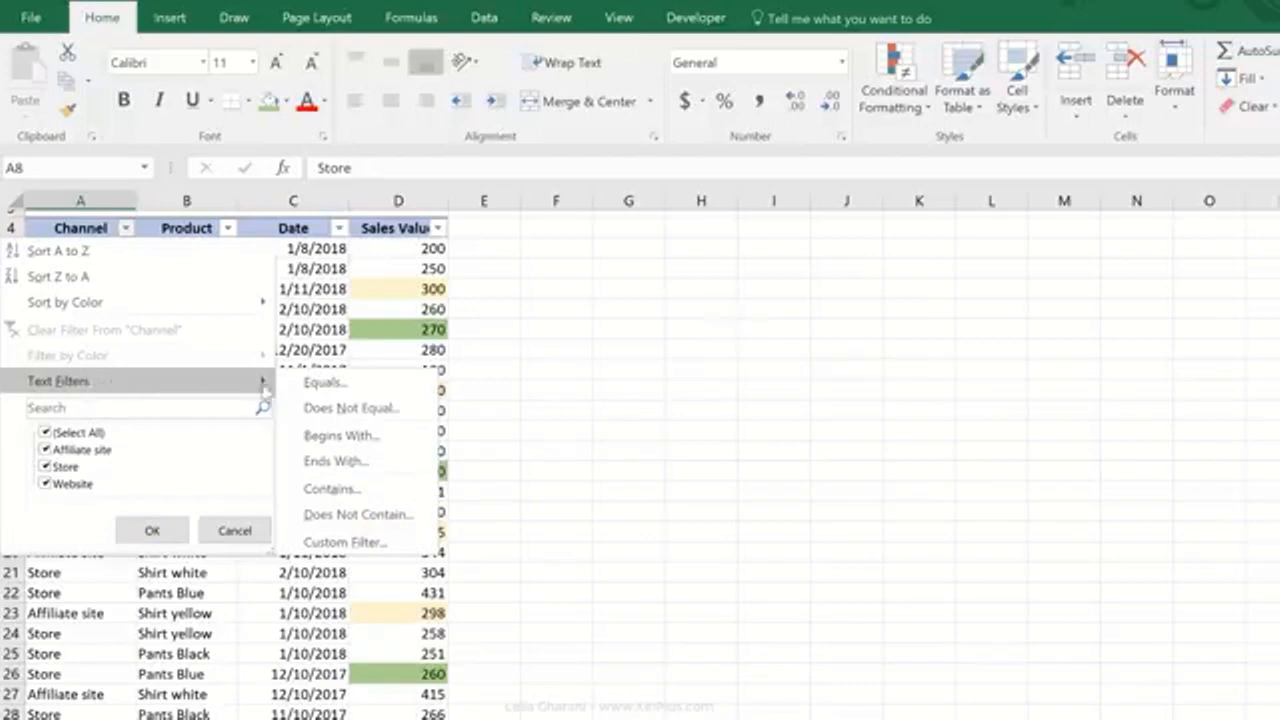
click(340, 492)
text(site)
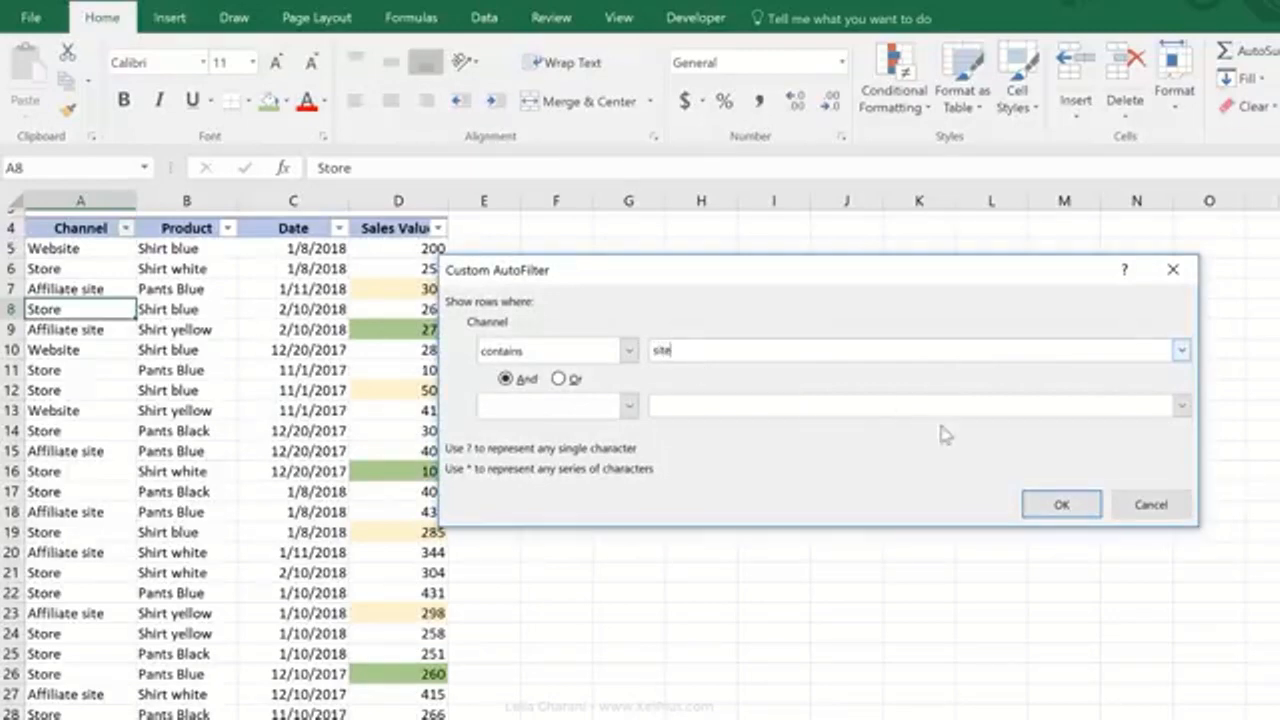
click(1062, 503)
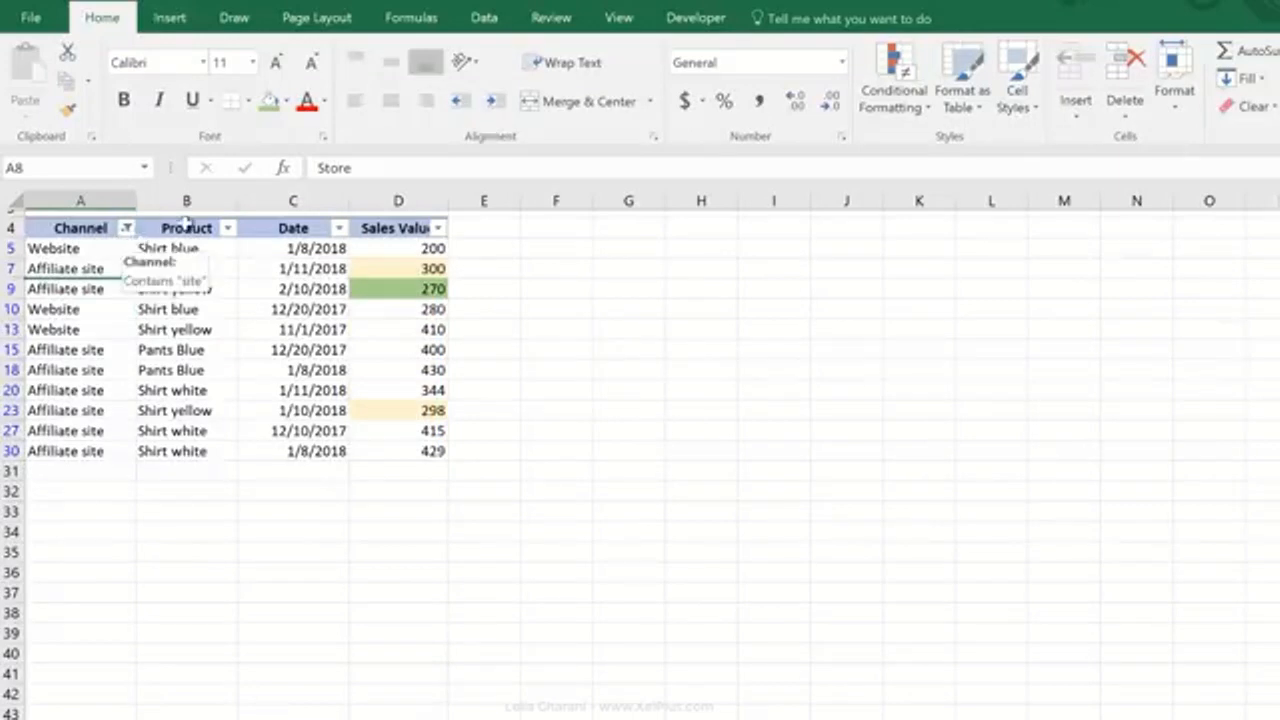
Start a custom text filter on the Product column with the first condition set to contains "blue".
click(195, 246)
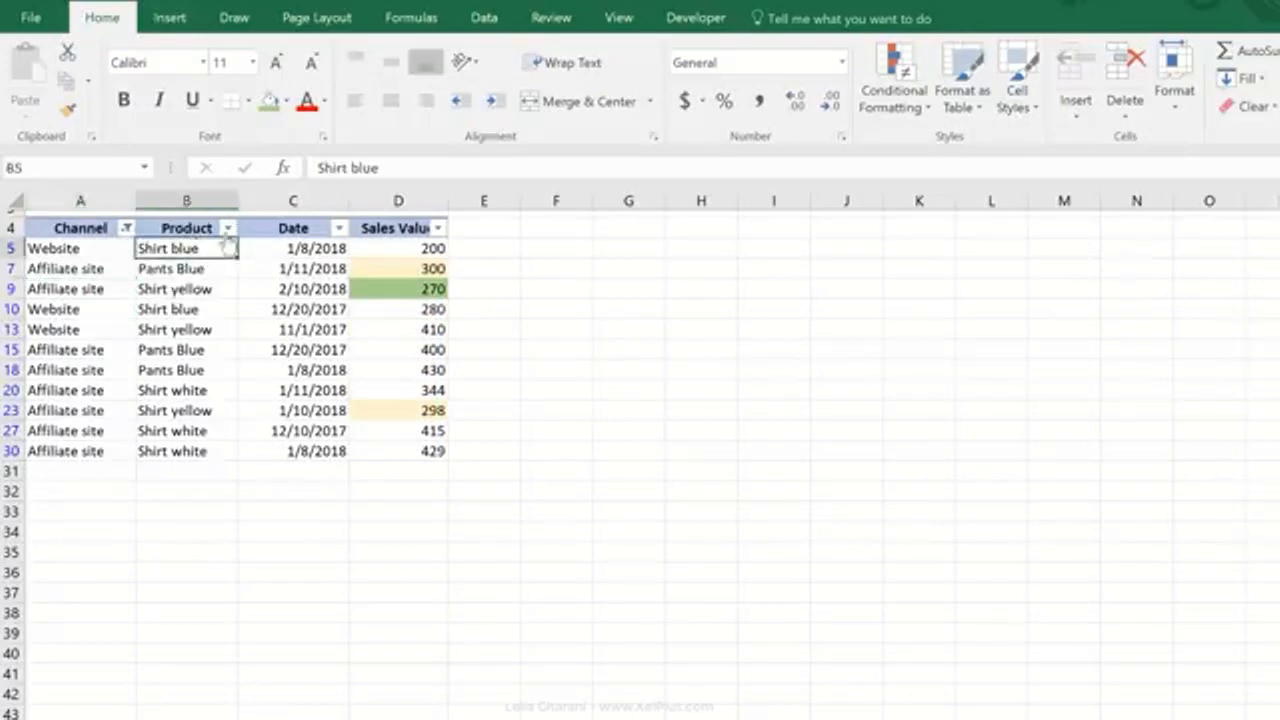
click(228, 228)
mouse_move(148, 390)
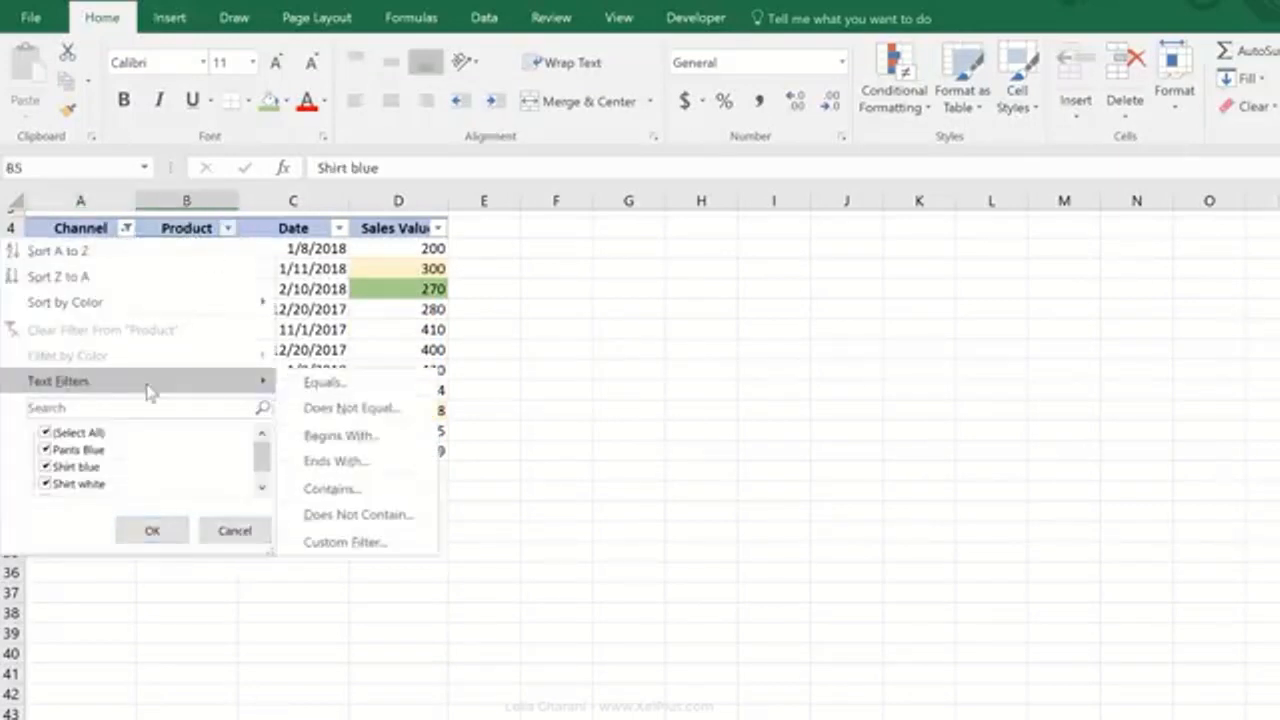
click(368, 543)
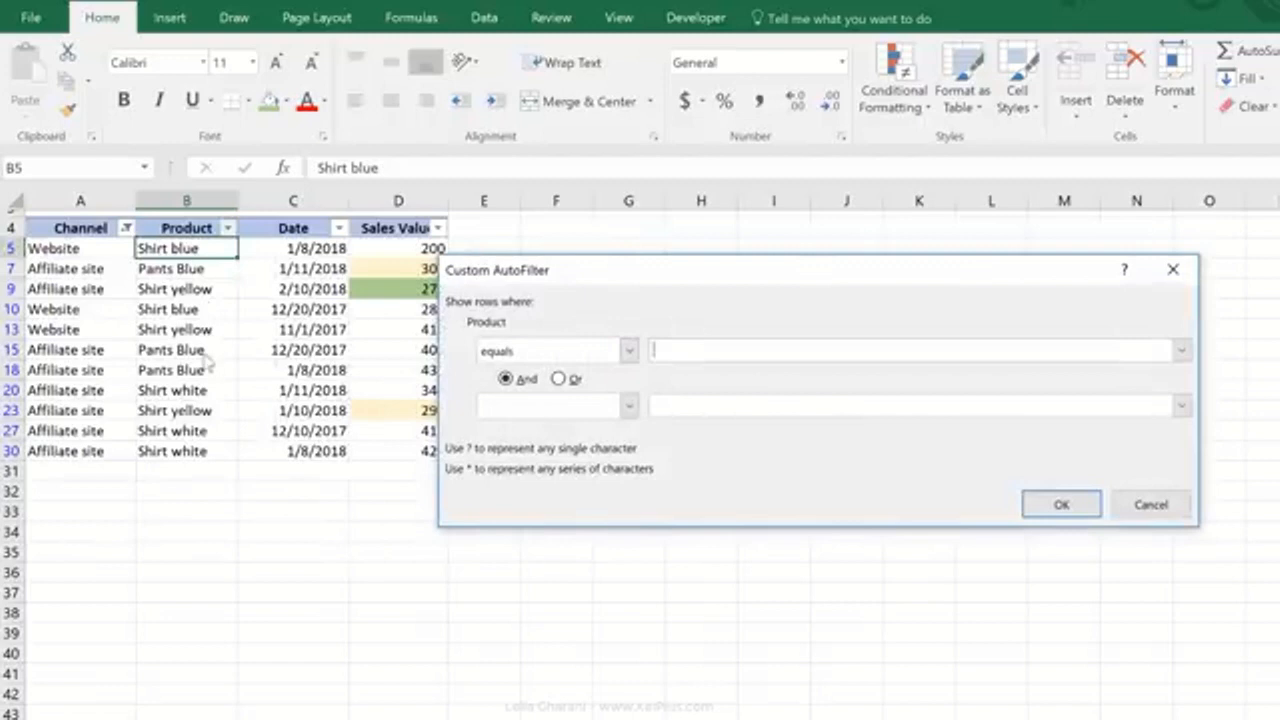
click(628, 350)
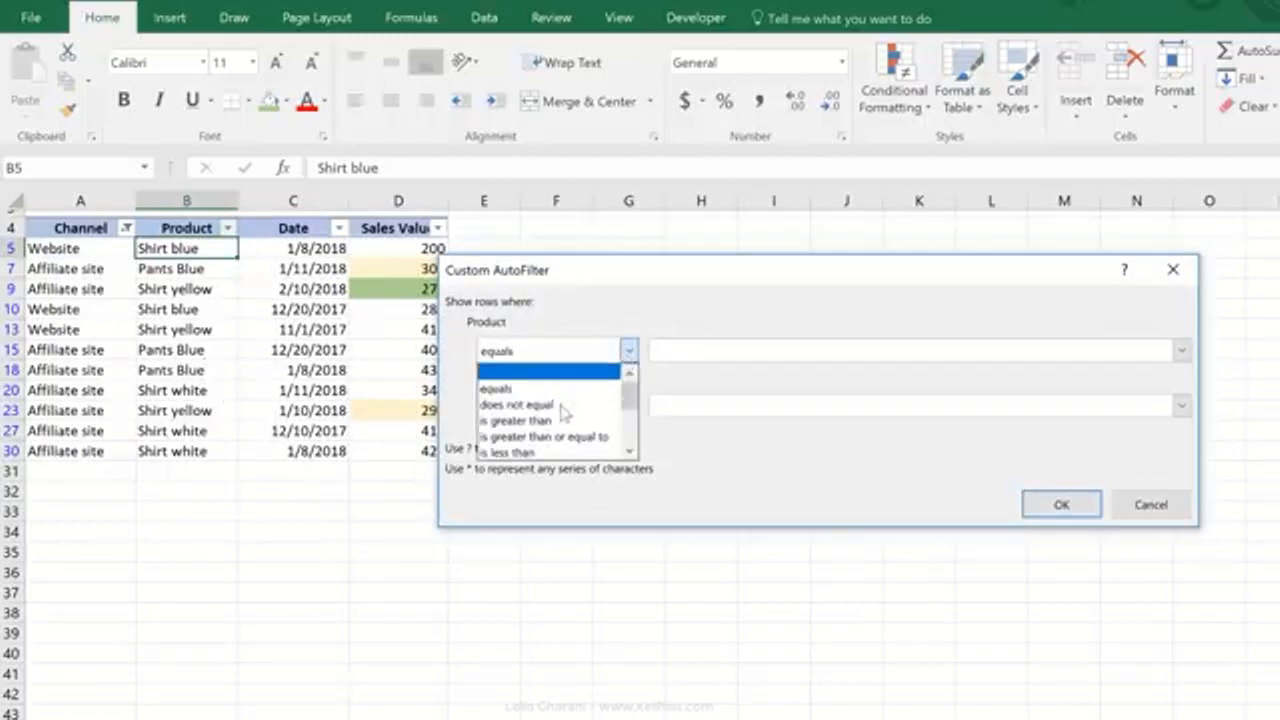
drag(631, 403, 628, 438)
click(581, 438)
click(676, 345)
text(b)
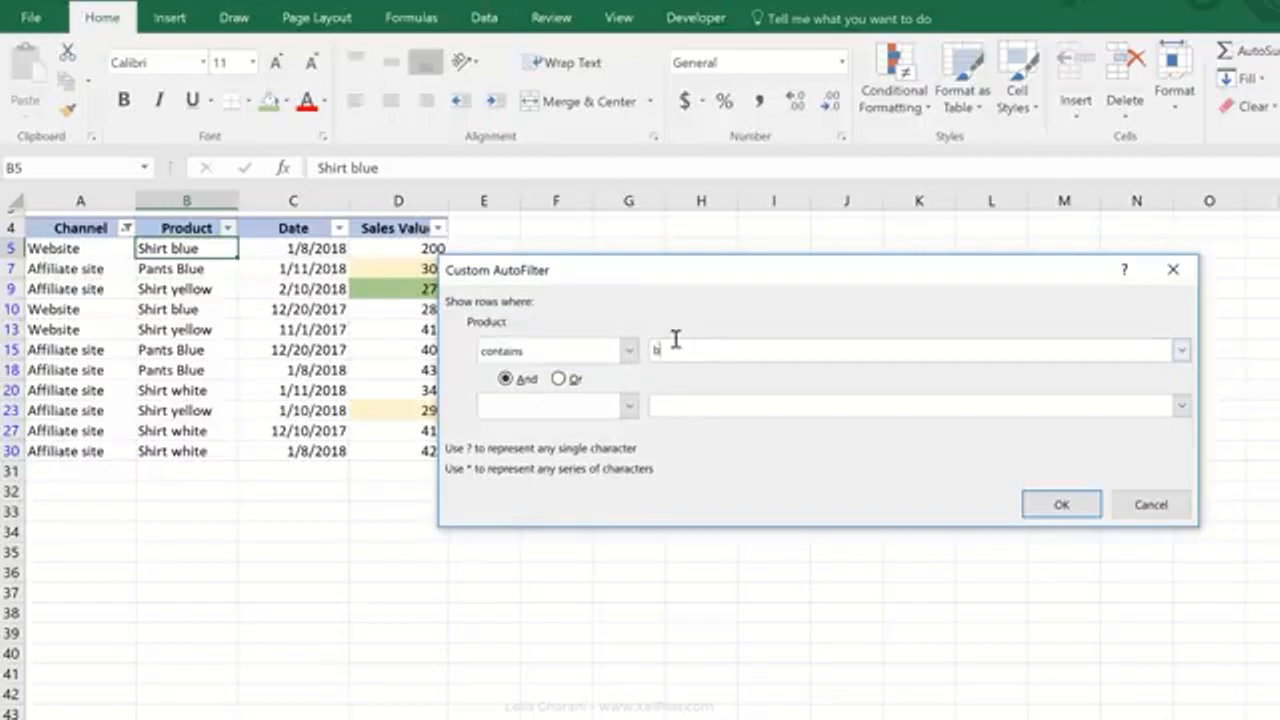
text(lue)
Add an Or condition for products that contain "wh" and apply the custom filter.
click(558, 378)
click(628, 405)
drag(633, 465, 631, 505)
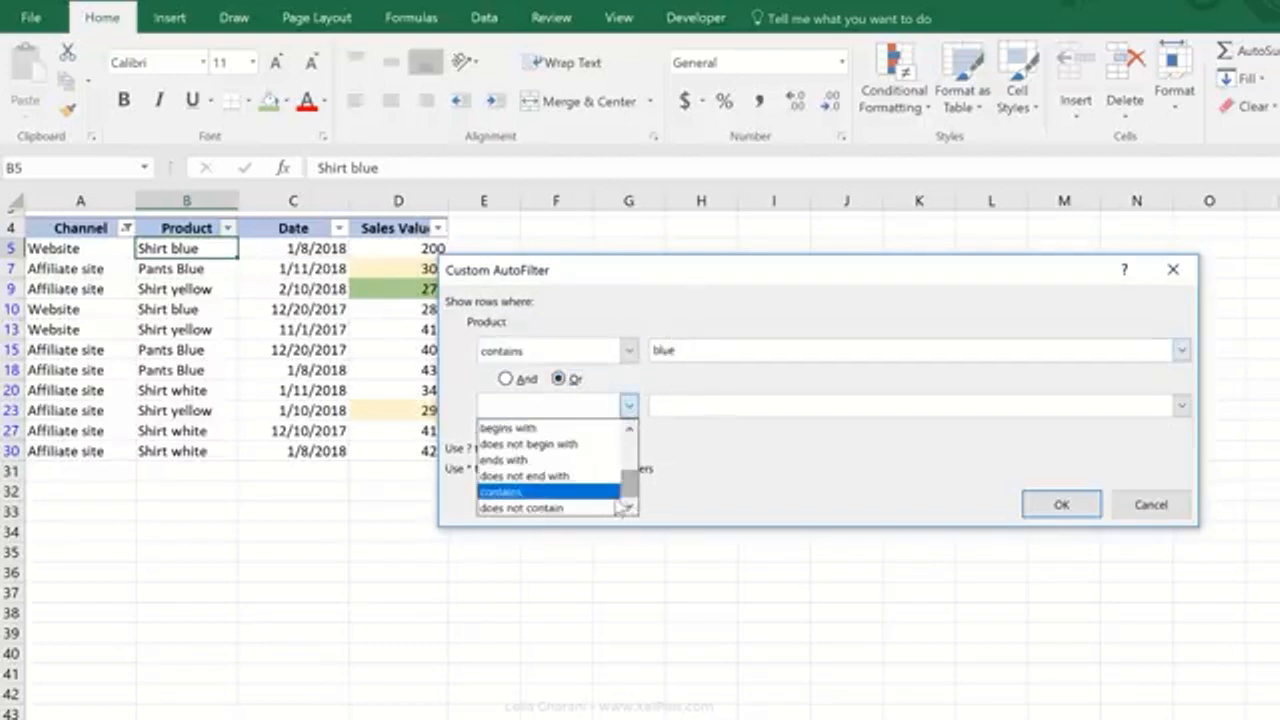
click(520, 491)
click(731, 405)
text(wh)
click(1061, 504)
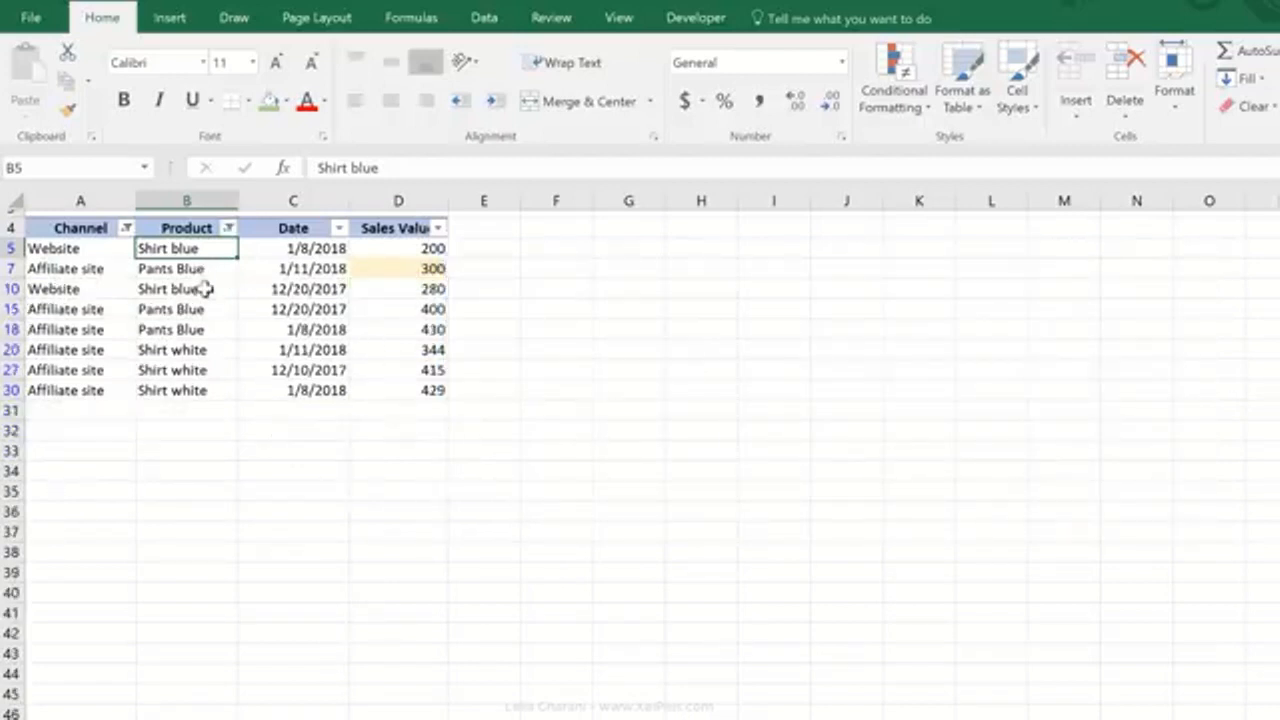
Select the filtered Sales Value cells to check their quick sum.
click(206, 372)
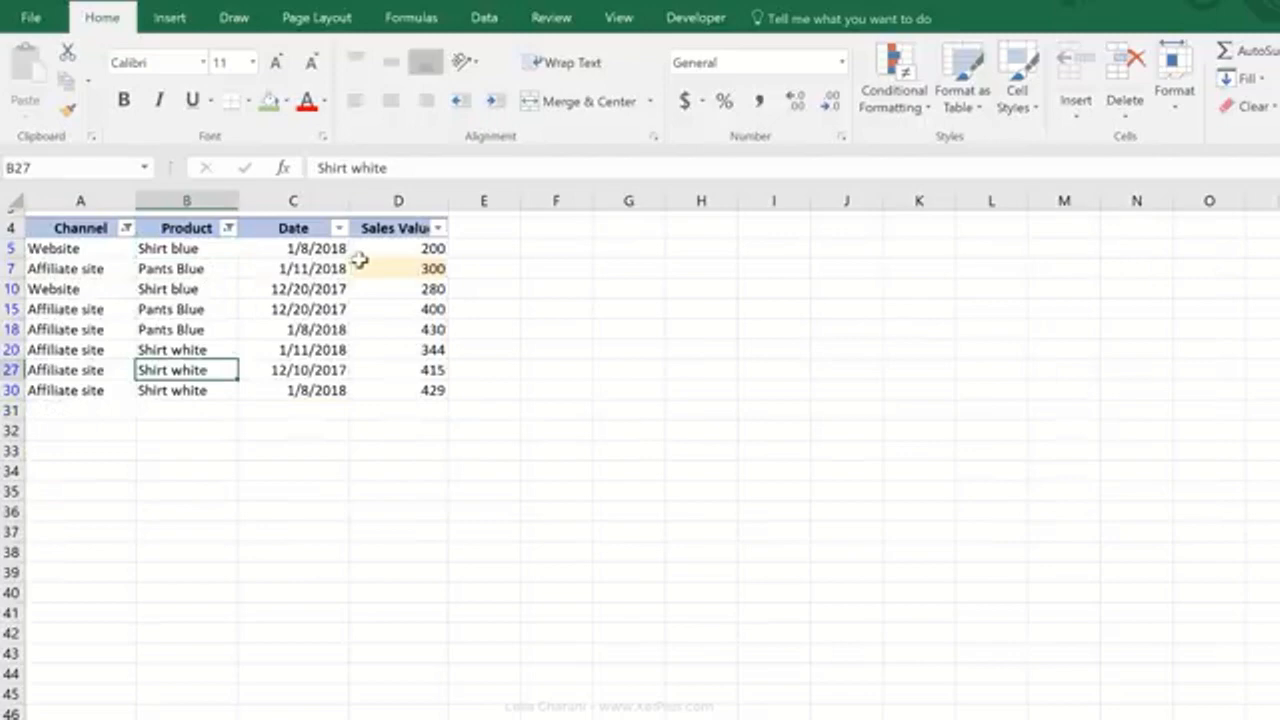
drag(366, 254, 369, 396)
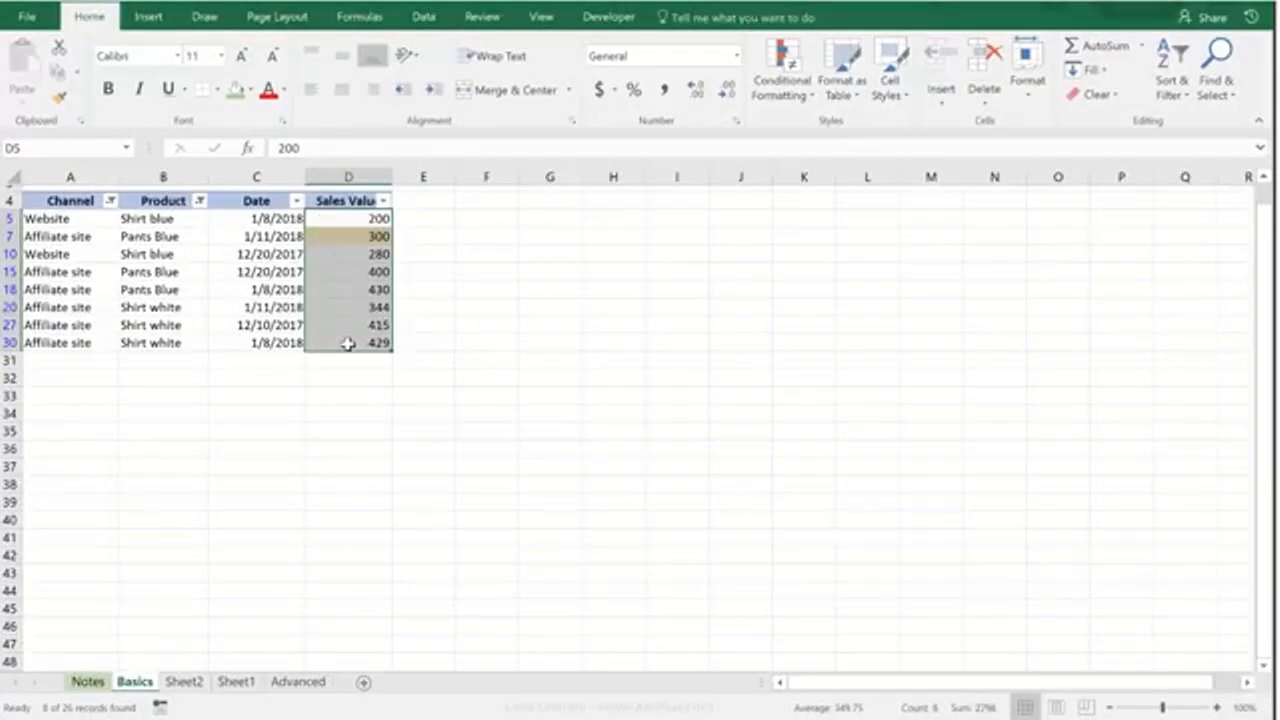
Enter =SUM(D5:D30) in cell D1 to total the Sales Value column.
scroll(347, 344, up, 1)
click(345, 197)
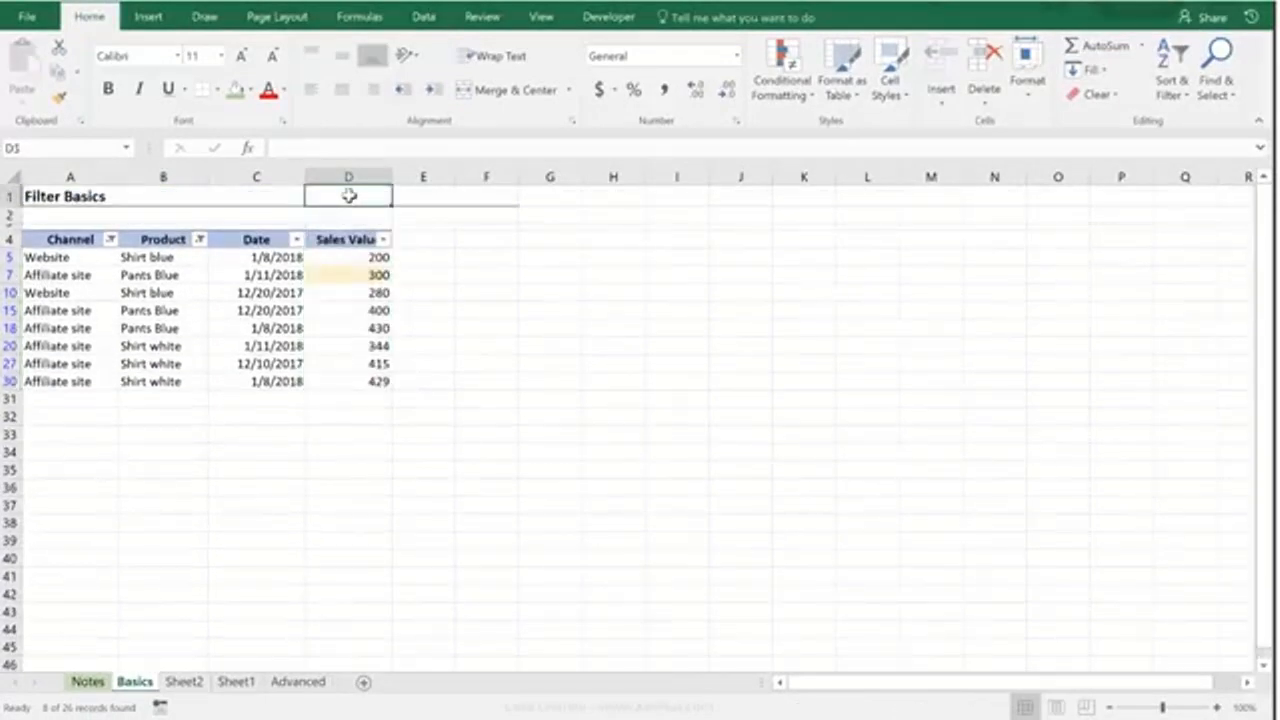
text(=su)
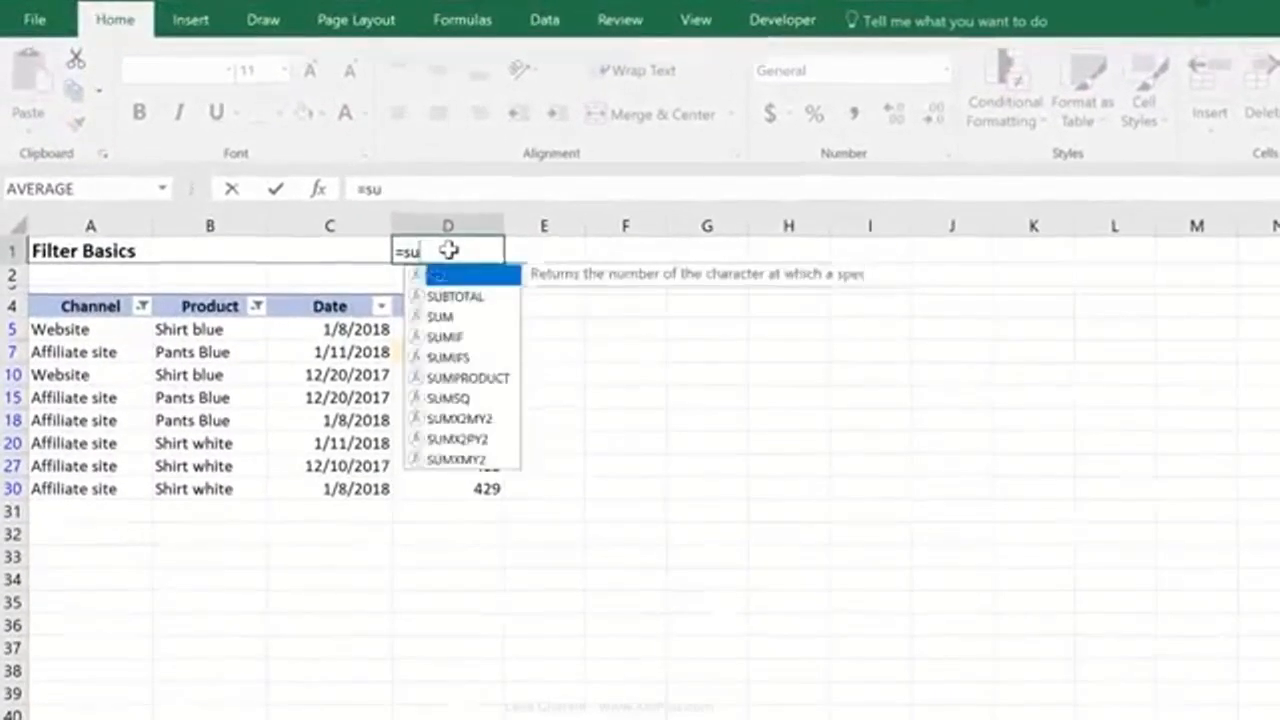
text(m()
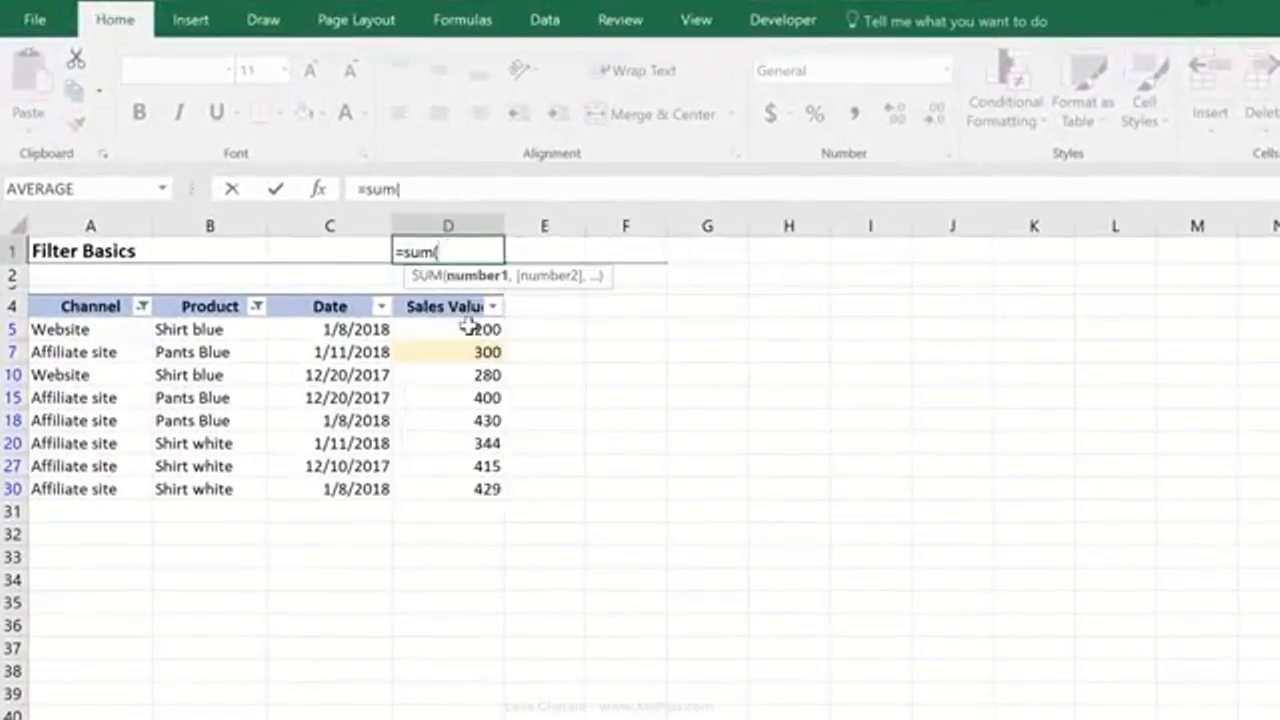
click(468, 327)
drag(468, 327, 477, 495)
text())
key(ctrl+Return)
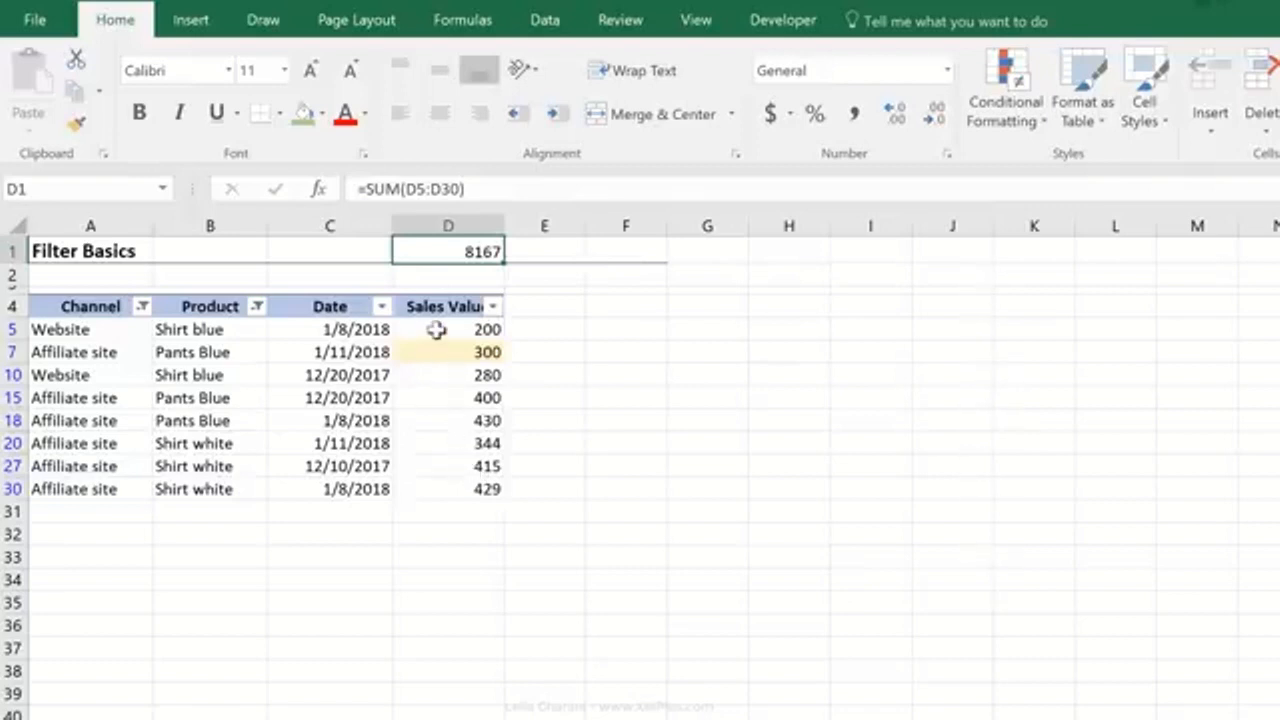
Enter =SUBTOTAL(9,D5:D30) in cell D2 to sum only the filtered Sales Value rows.
click(454, 279)
text(=subto)
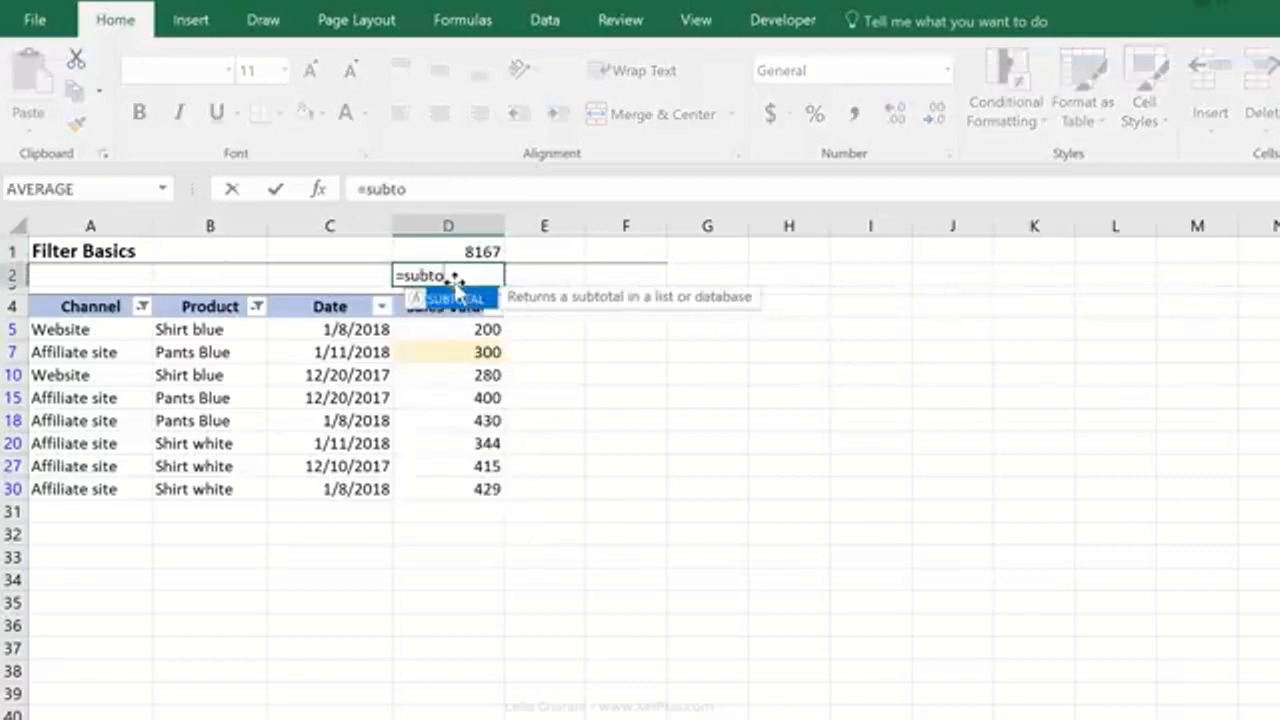
key(Tab)
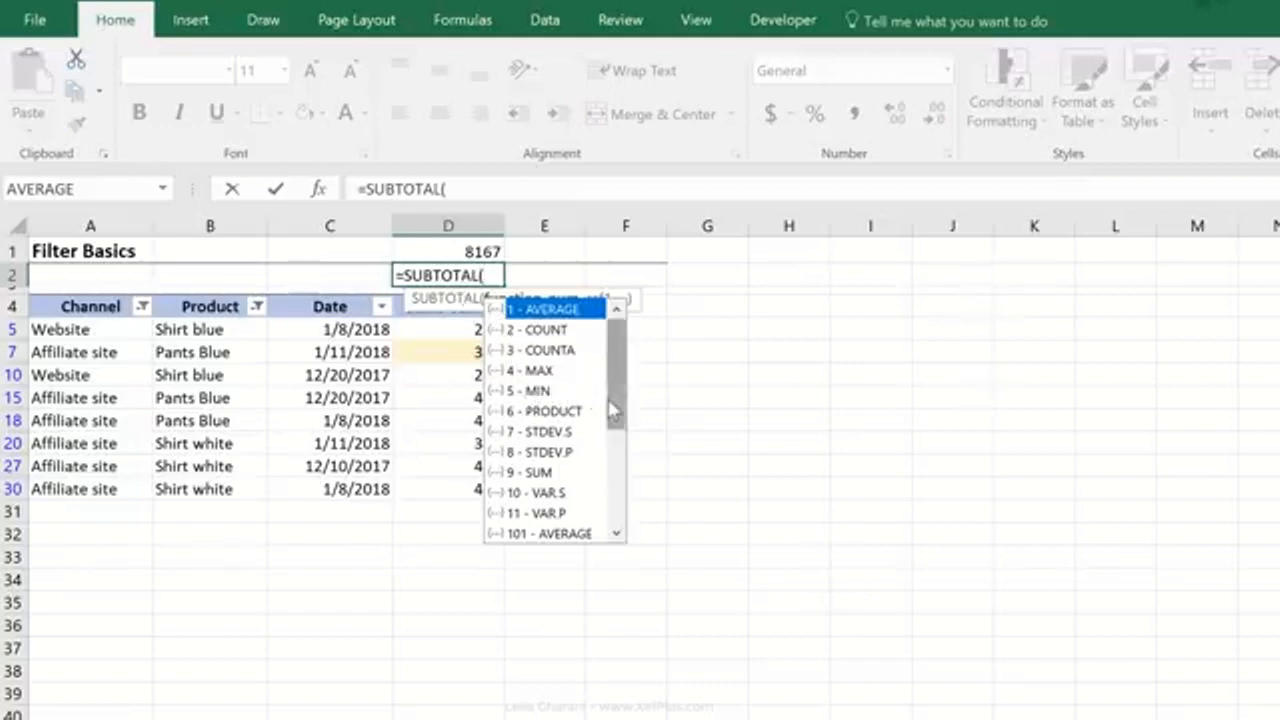
double_click(537, 474)
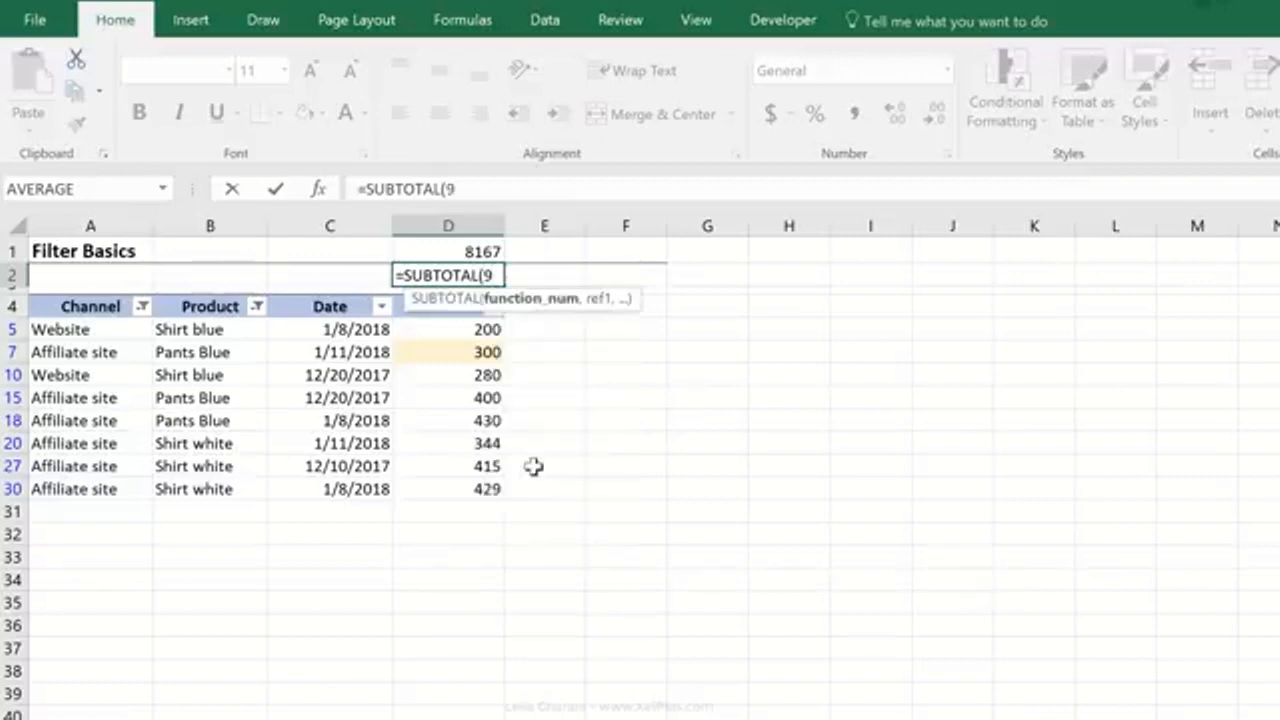
text(,)
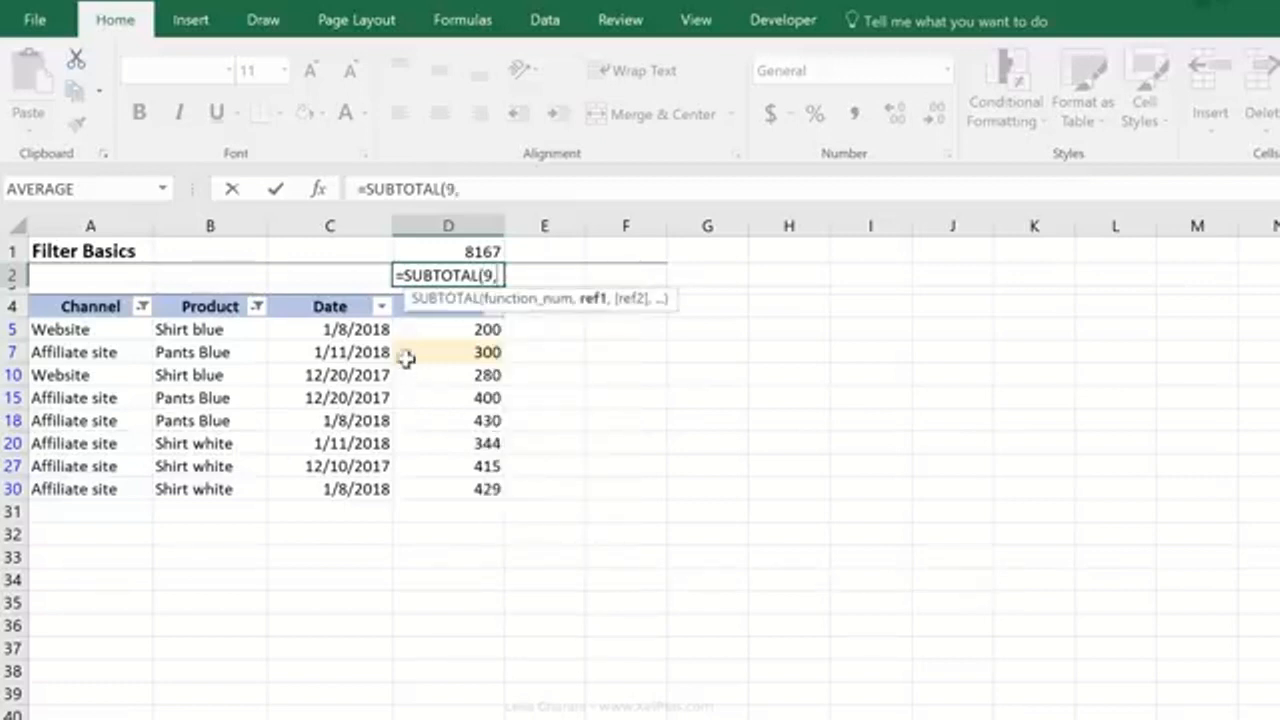
drag(434, 334, 452, 483)
text())
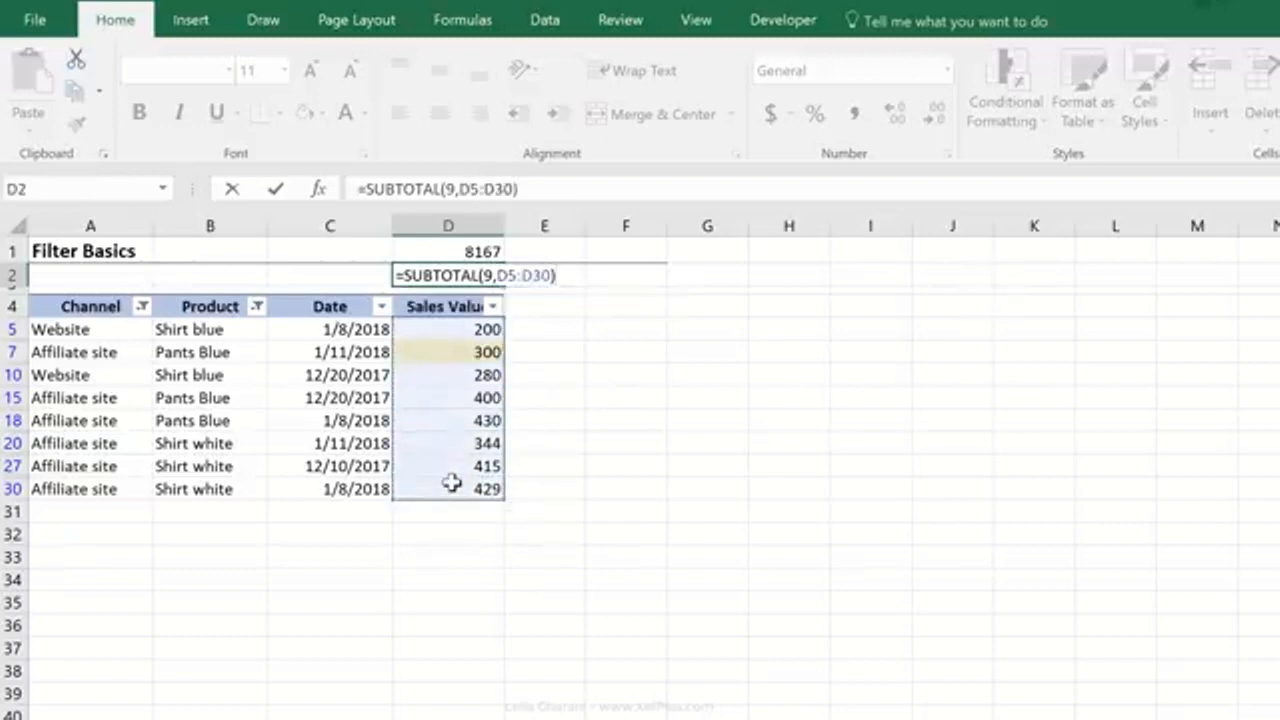
key(ctrl+Return)
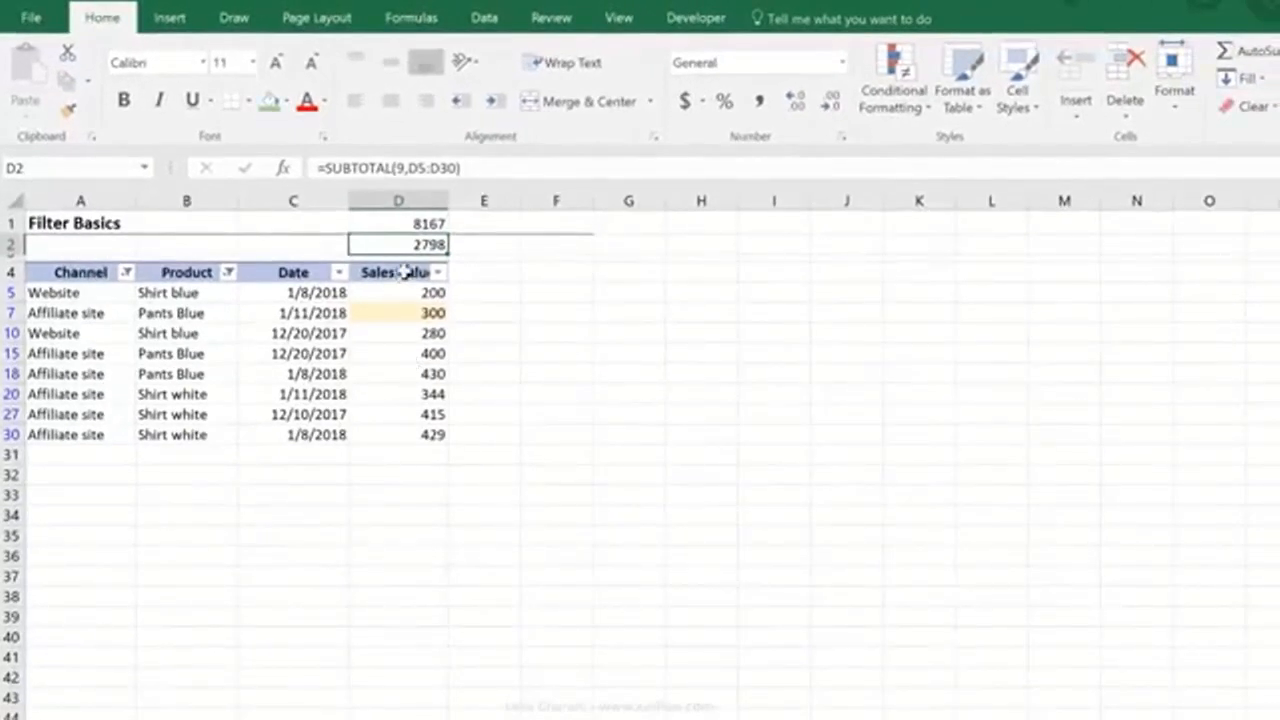
Remove the filters from the sales data and convert the range A4:D30 into a table with headers.
click(395, 377)
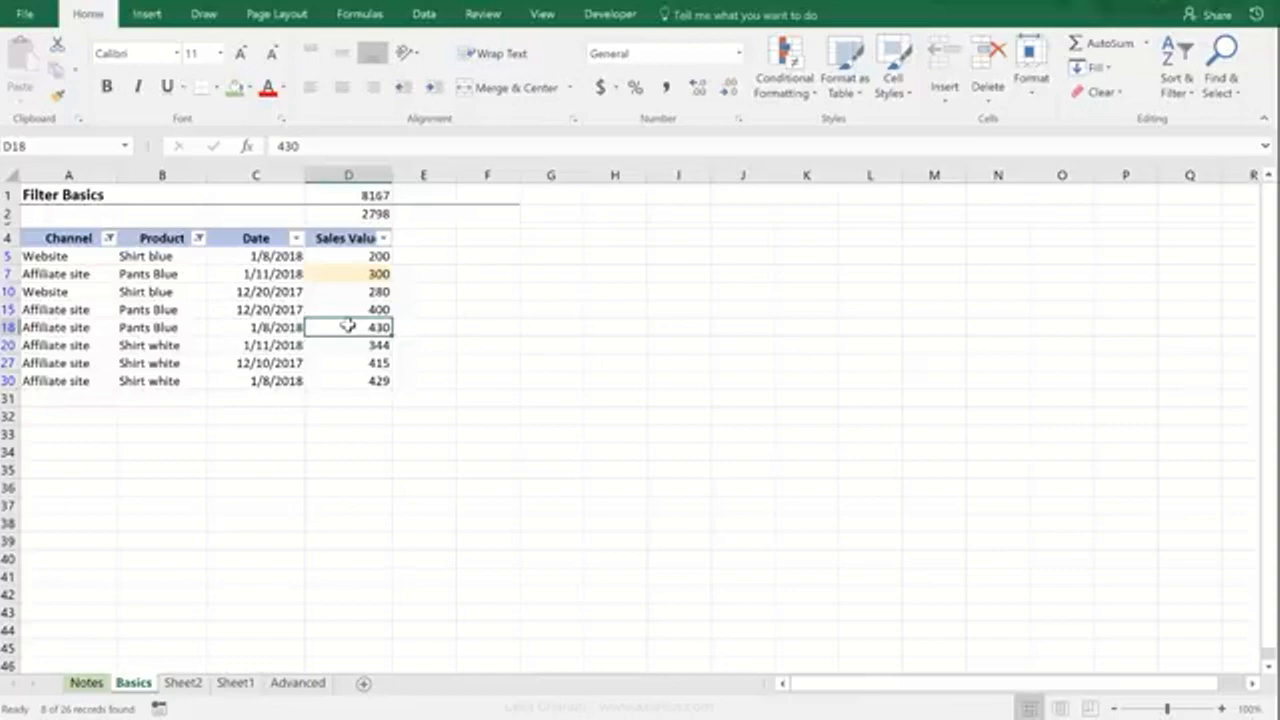
key(ctrl+shift+l)
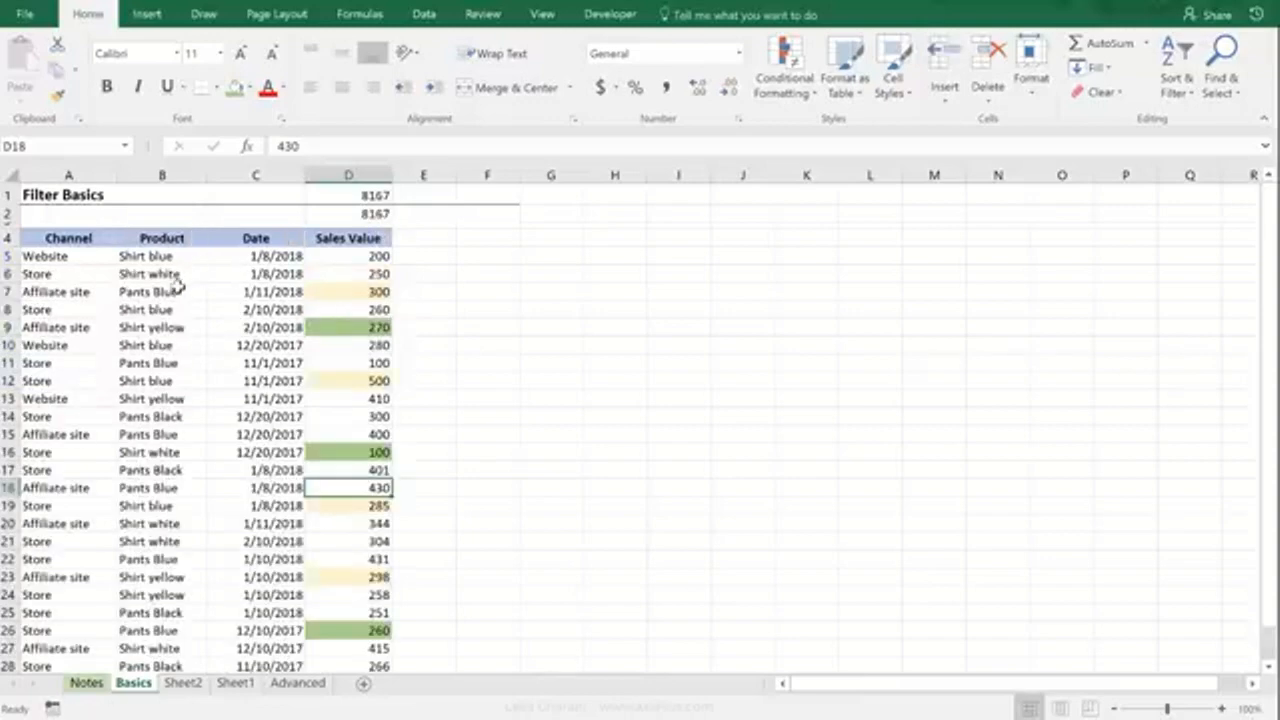
click(203, 298)
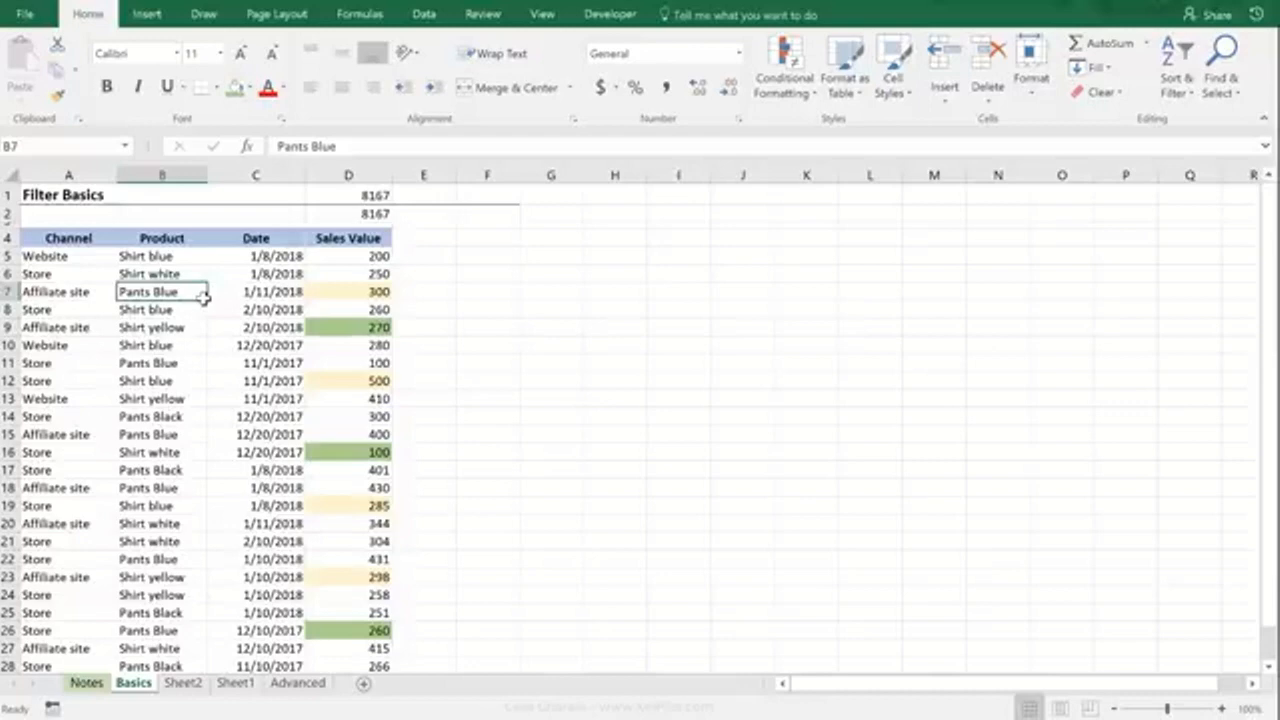
key(ctrl+t)
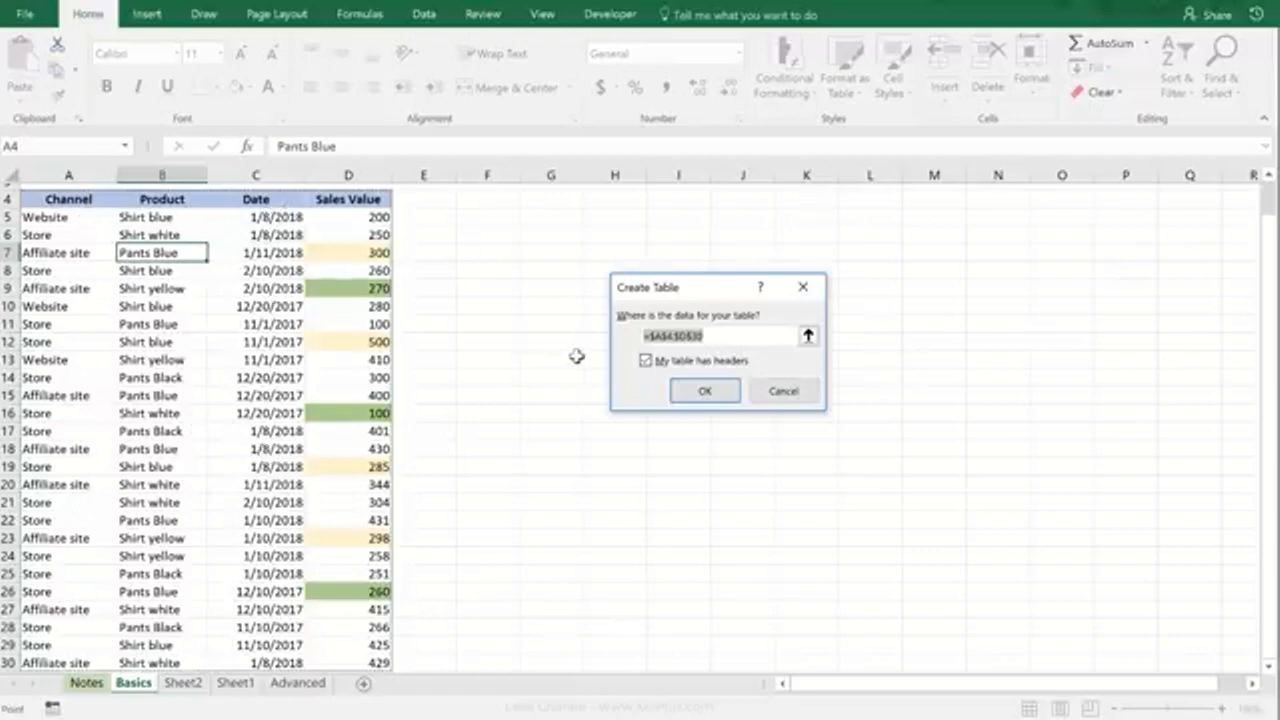
click(704, 391)
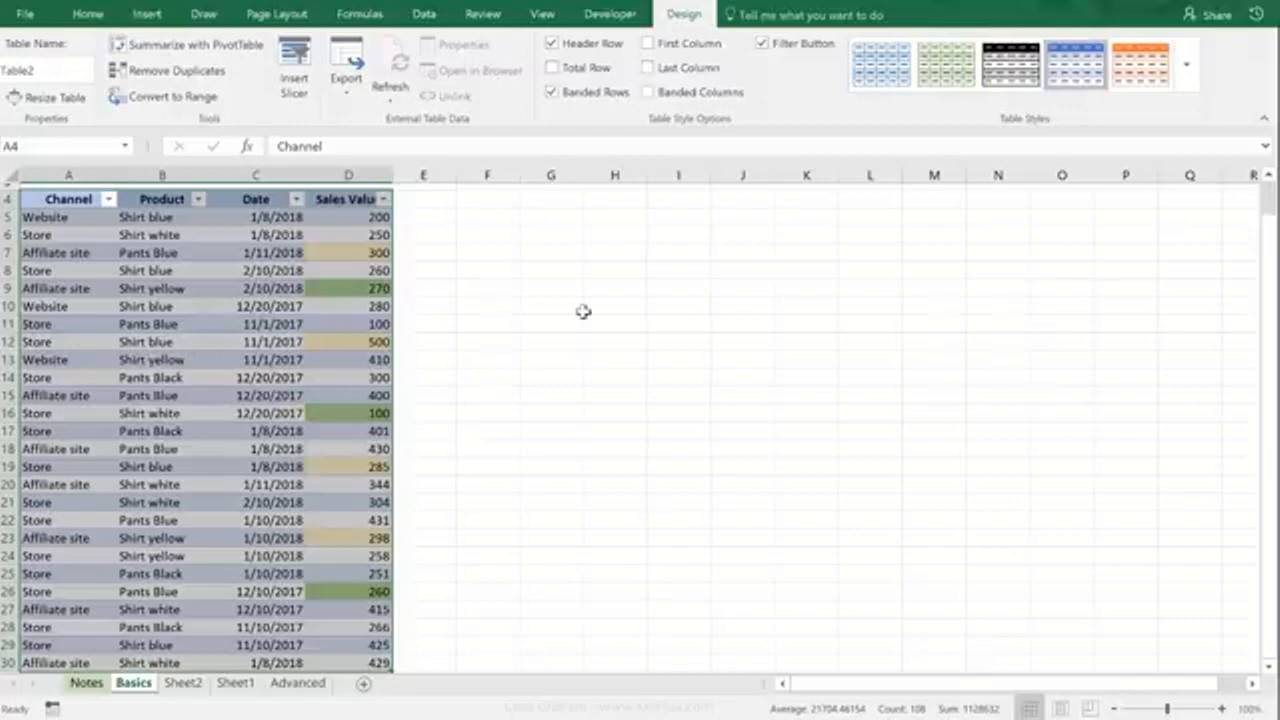
Clear the predefined table style from the sales table.
click(1180, 85)
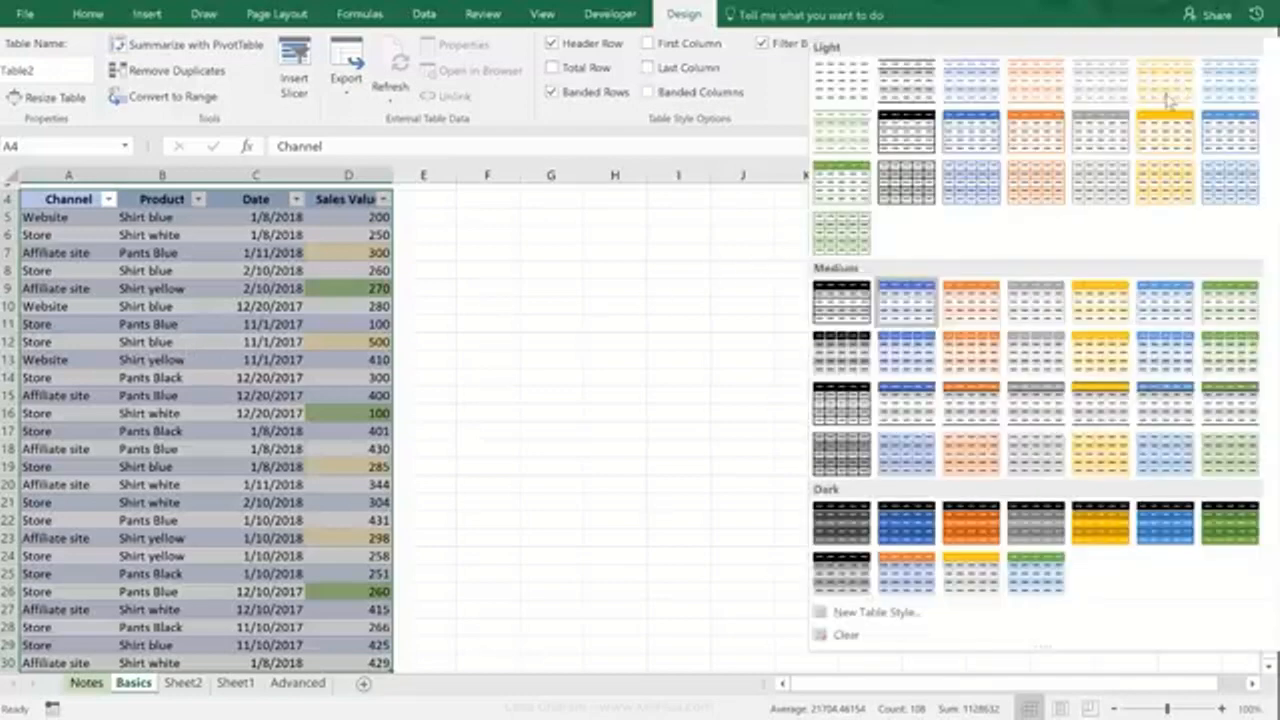
click(851, 629)
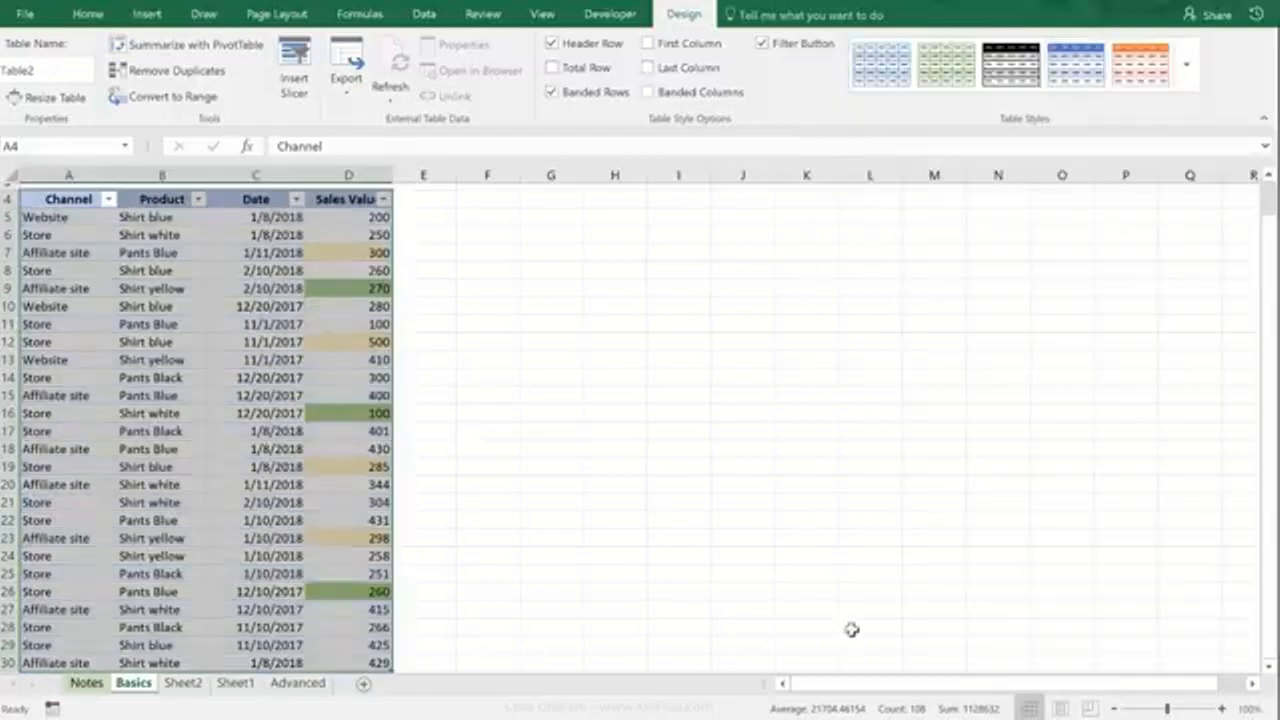
click(241, 287)
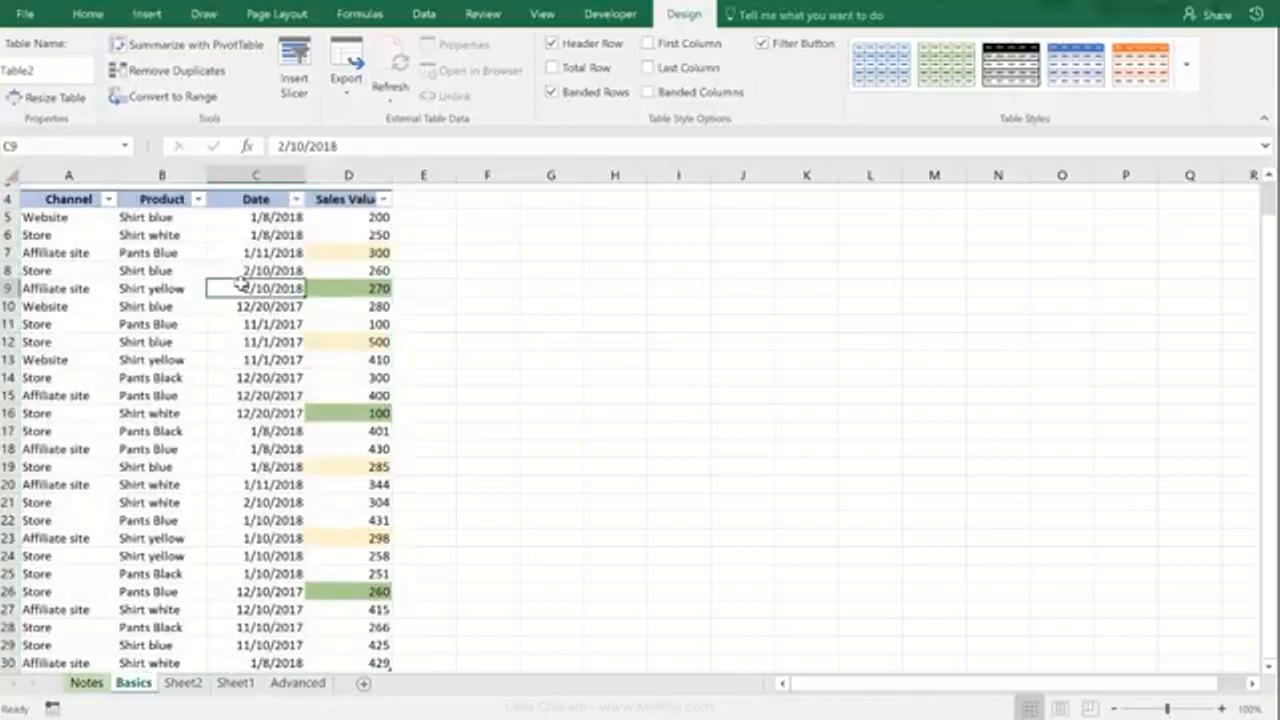
Check the description of the Table command and the SUBTOTAL formula in cell D2.
click(143, 18)
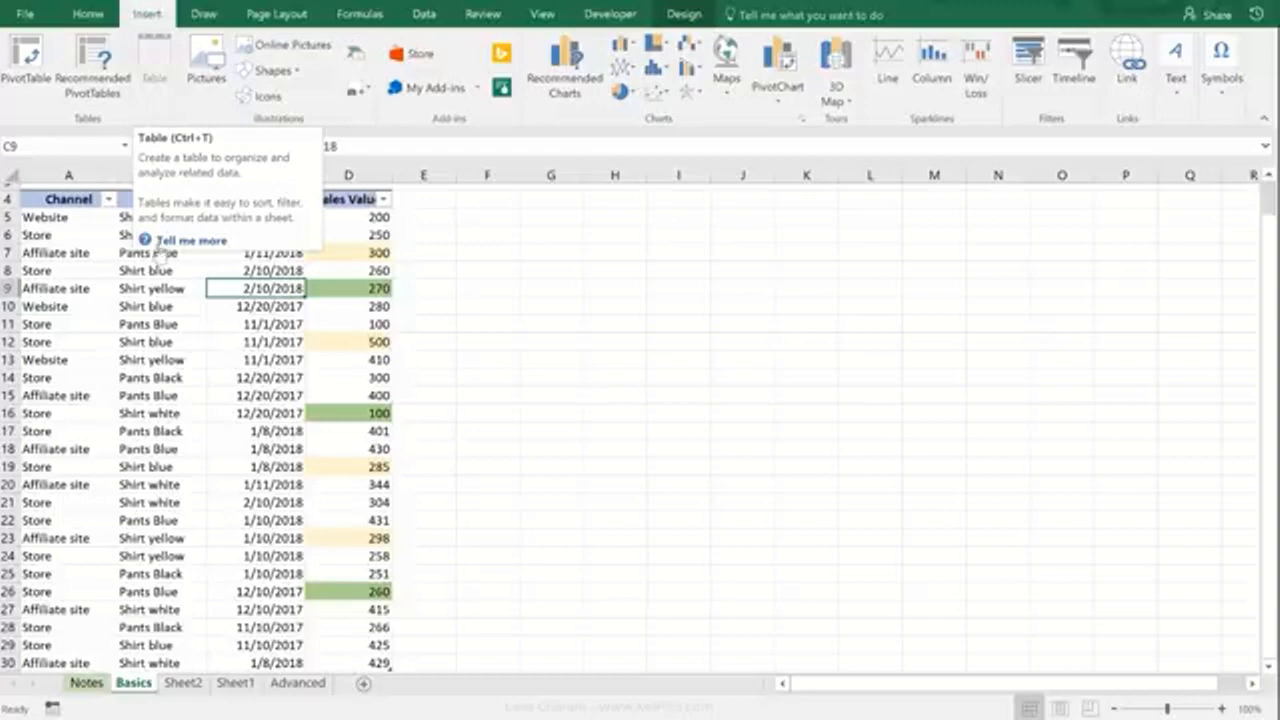
click(150, 287)
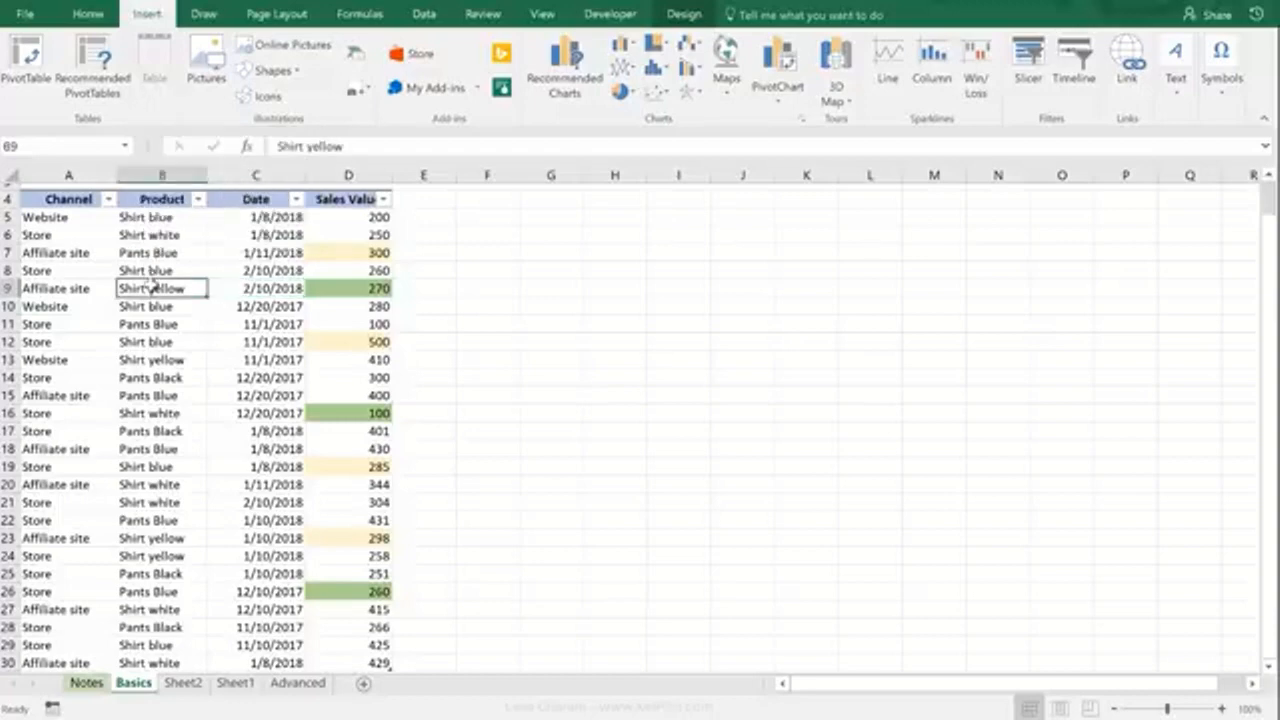
scroll(150, 286, down, 1)
scroll(338, 348, up, 1)
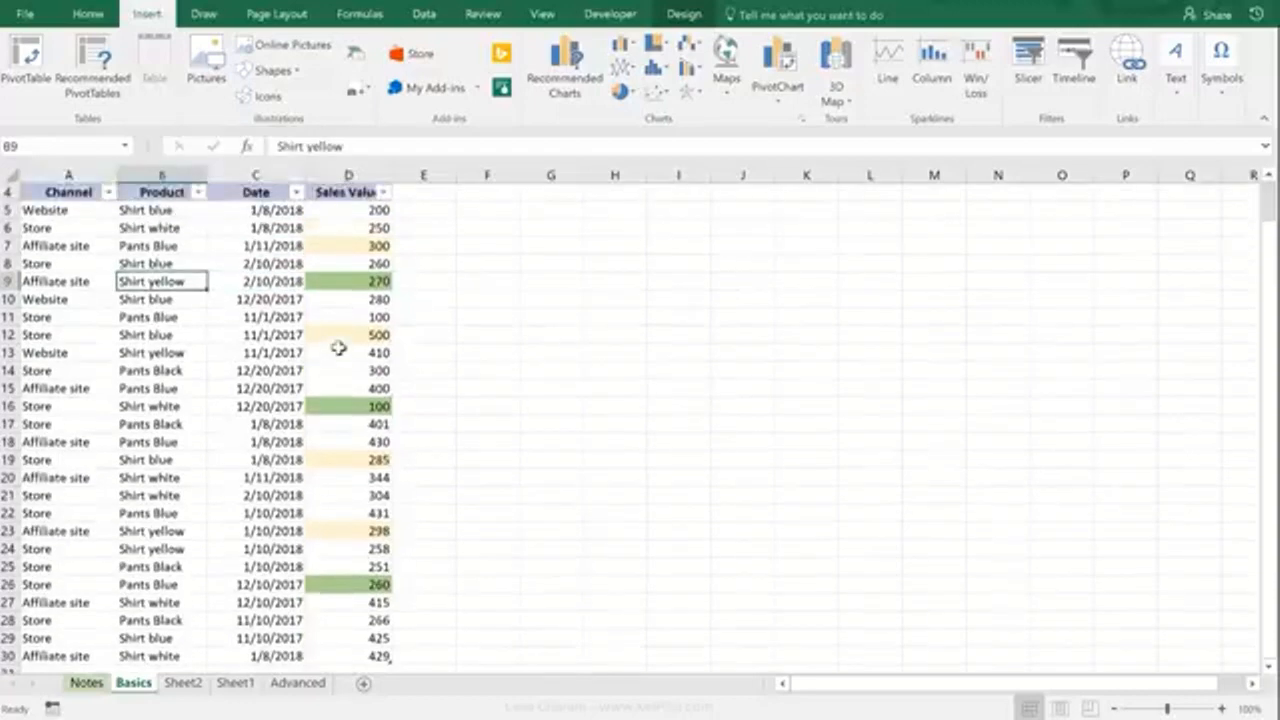
scroll(338, 348, up, 1)
click(343, 214)
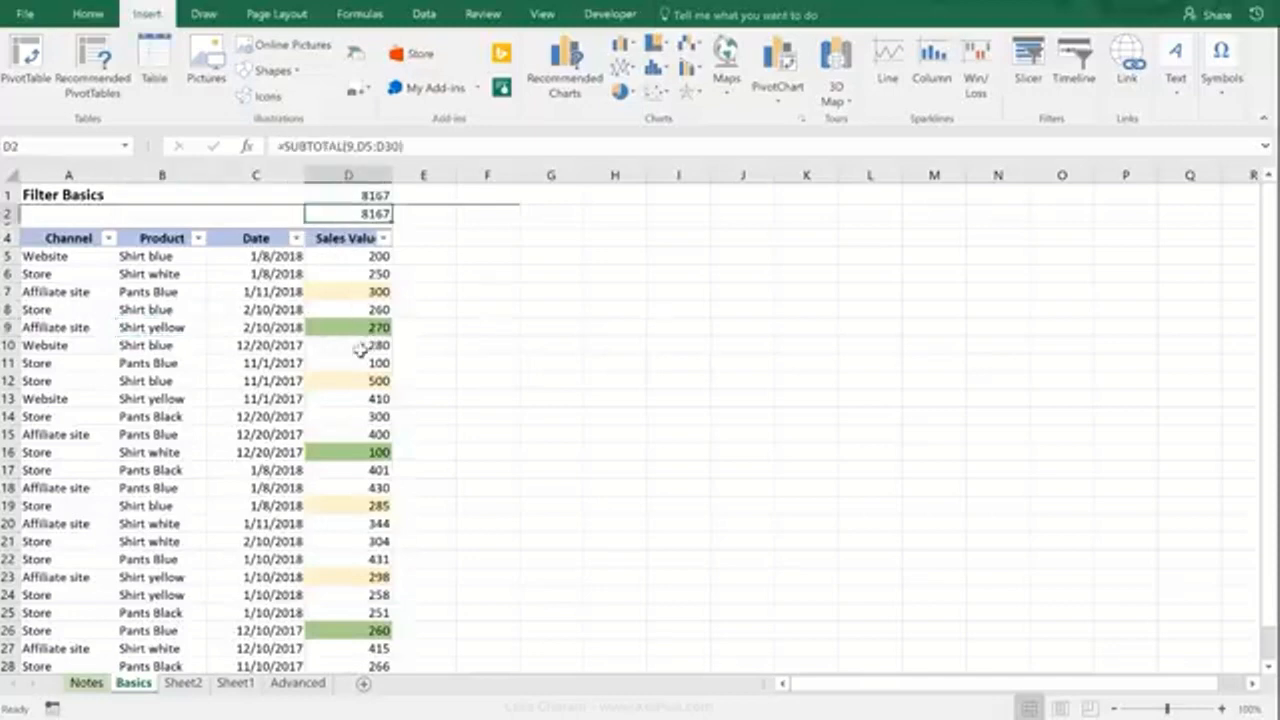
Add a total row to the sales table and set the Sales Value total to Sum.
click(345, 380)
click(688, 14)
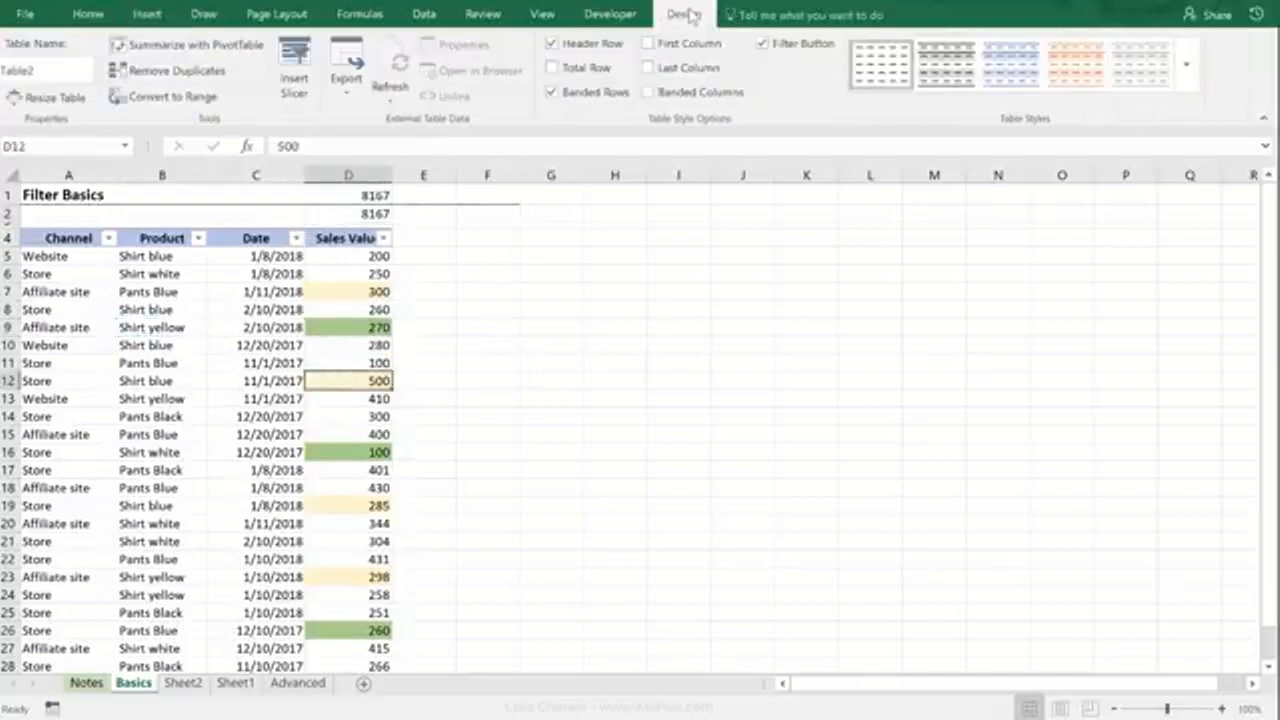
click(585, 70)
scroll(470, 300, down, 6)
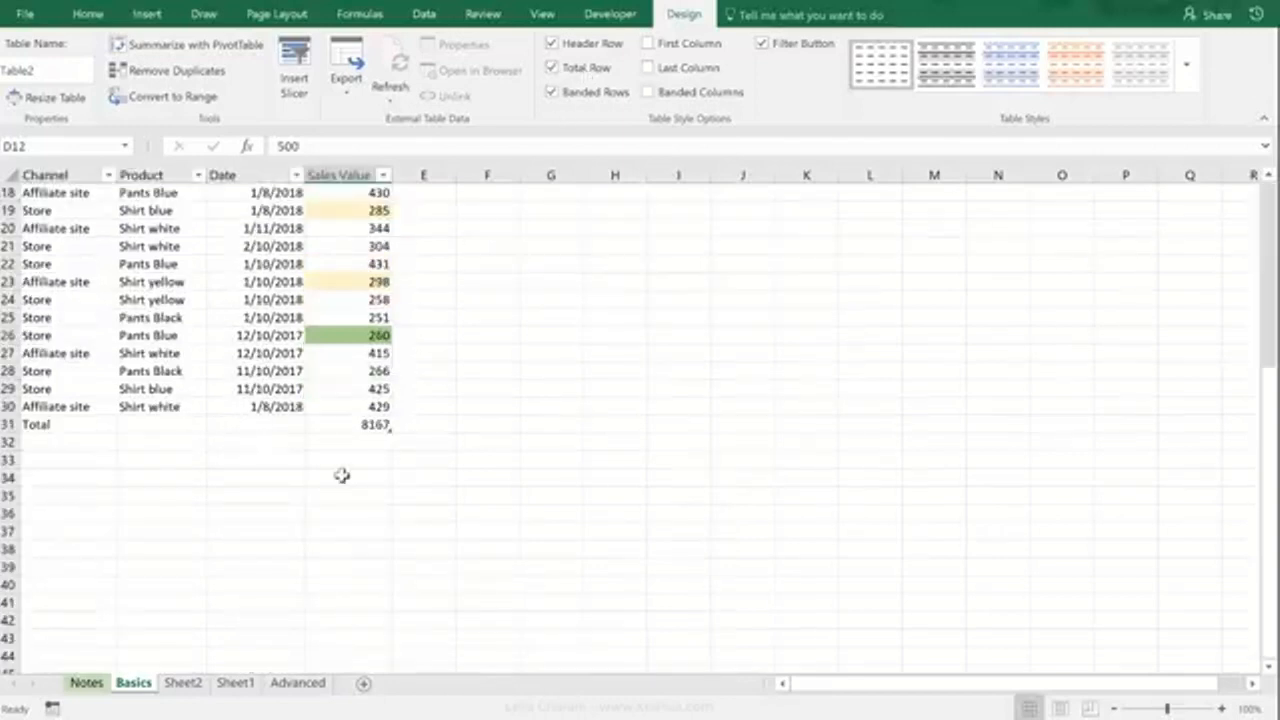
click(352, 426)
click(399, 425)
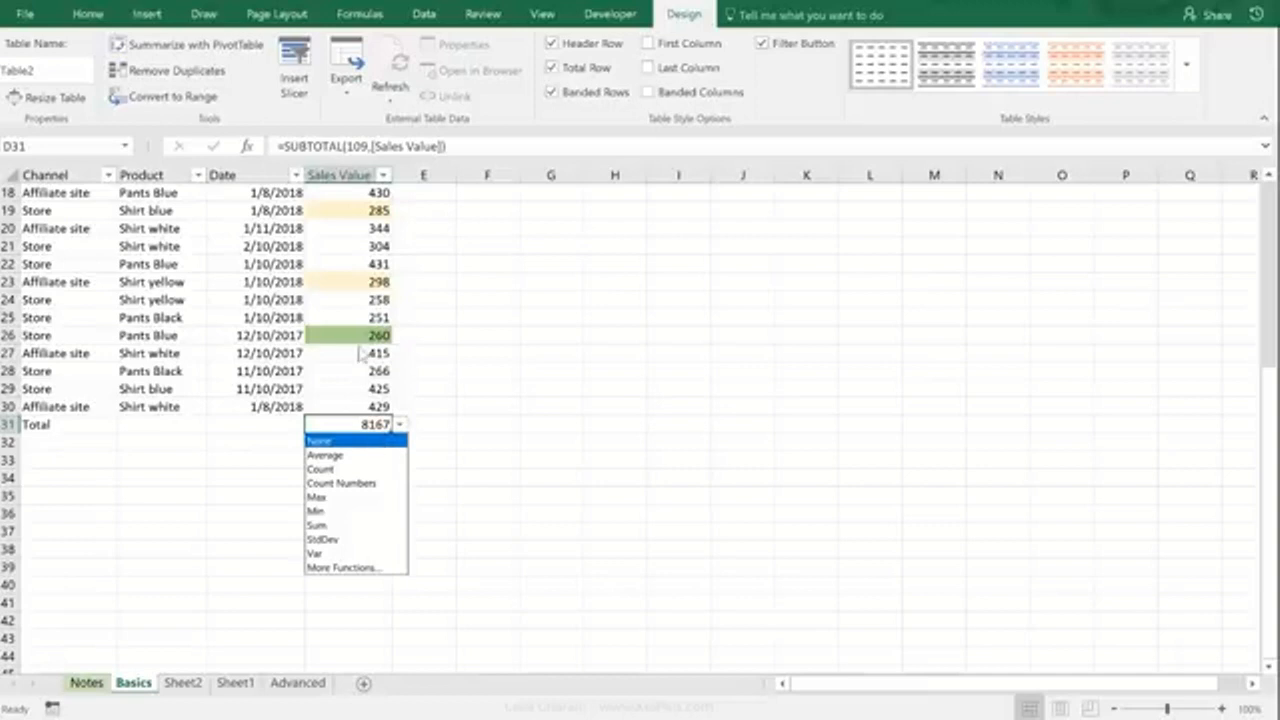
click(330, 527)
Set the Product column's cell in the total row to Count.
click(170, 423)
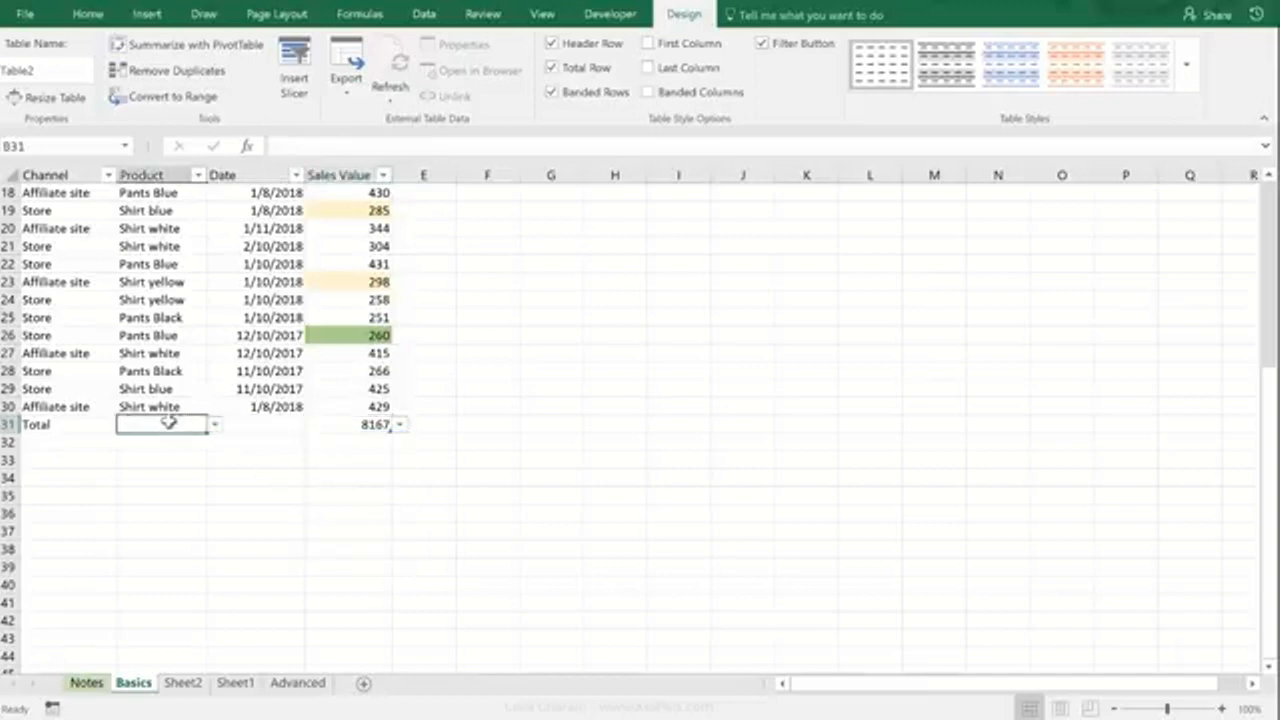
click(215, 425)
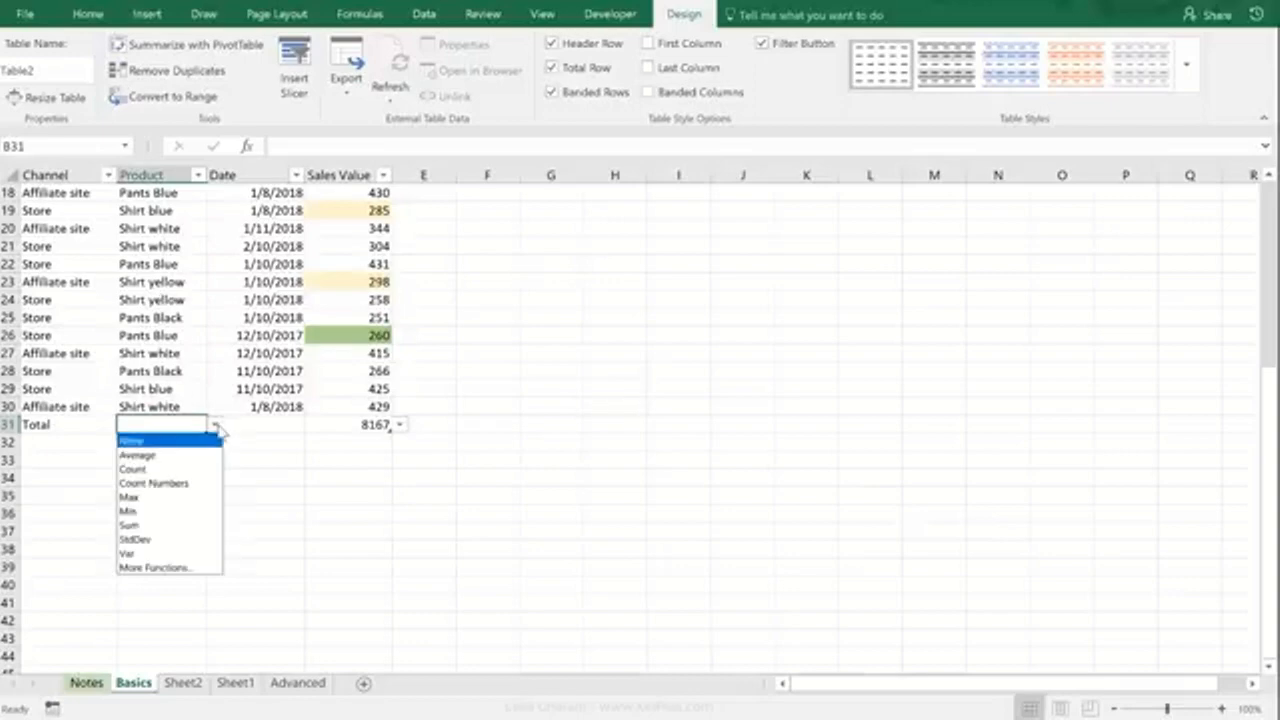
click(174, 470)
click(146, 389)
click(150, 354)
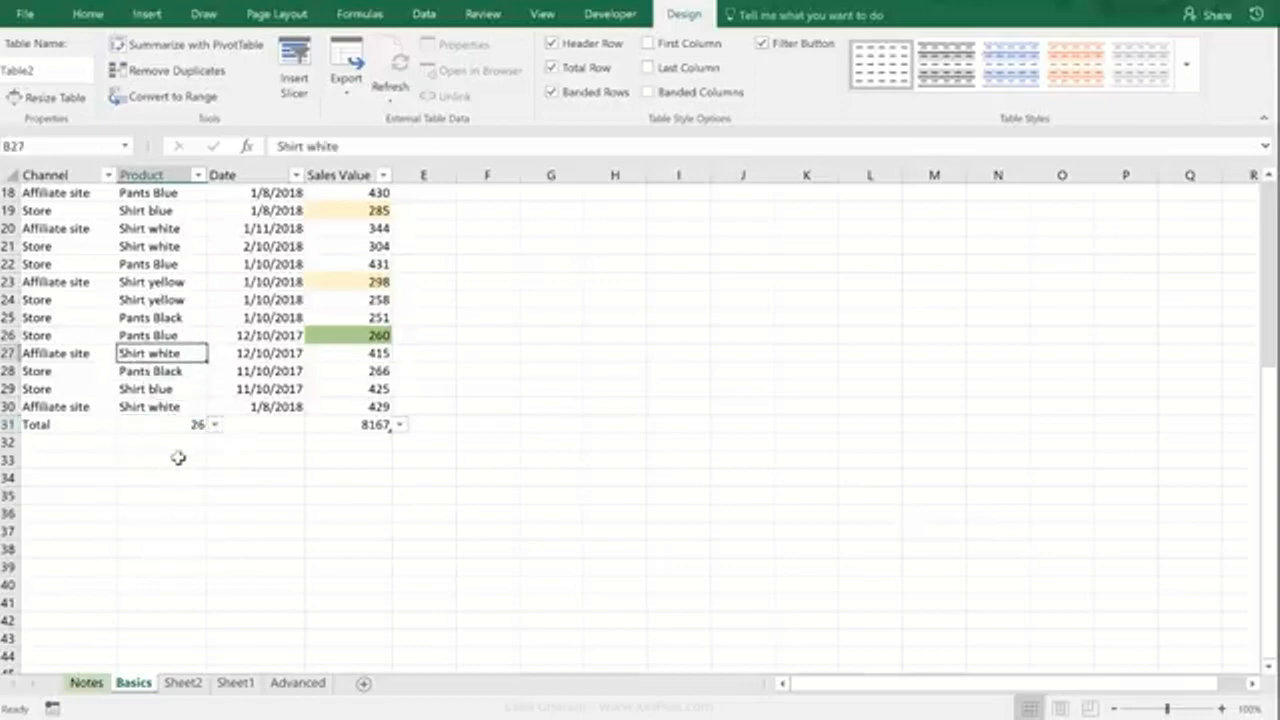
Filter the Product column for "blue" and check the Product and Sales Value cells in the total row.
scroll(203, 458, up, 6)
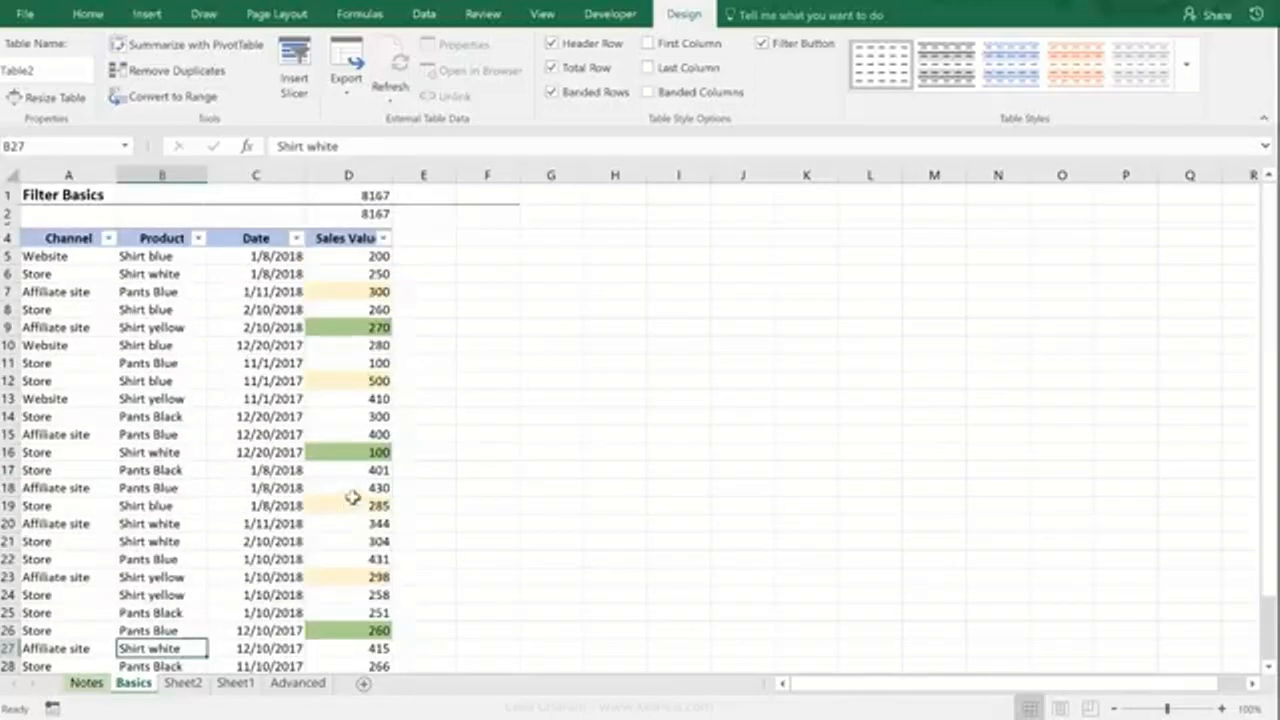
click(199, 239)
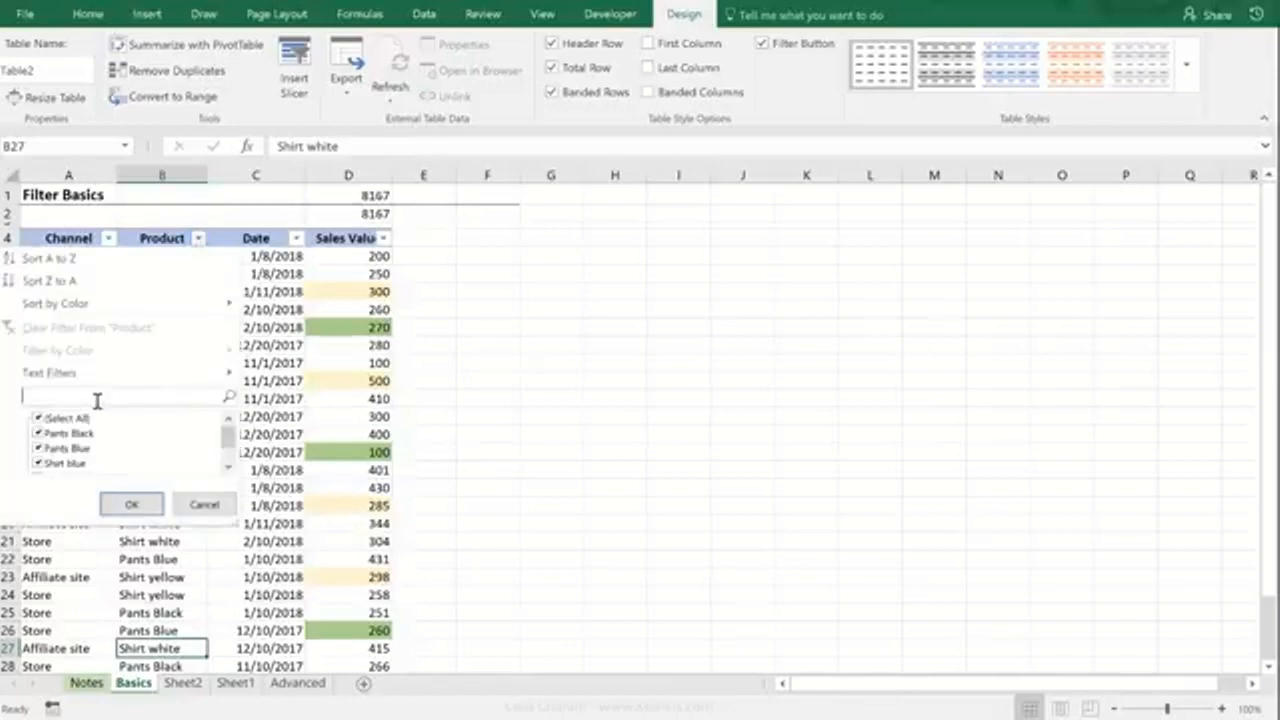
text(blue)
key(Return)
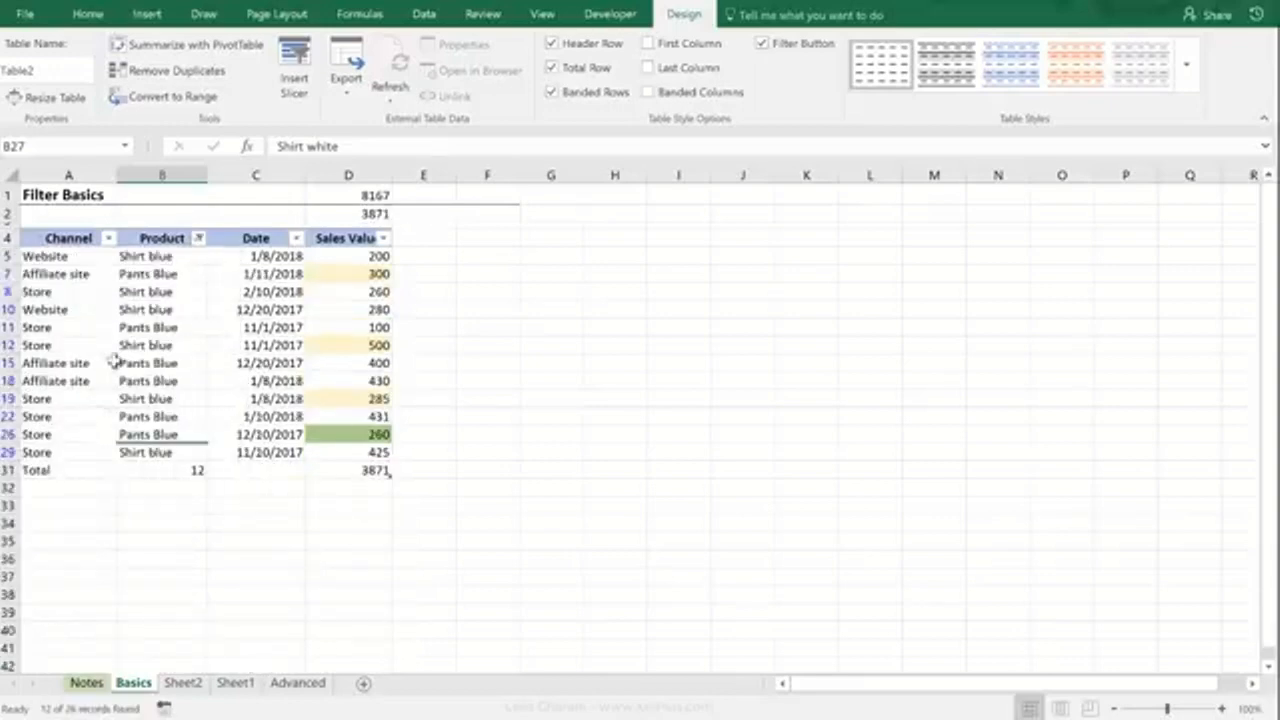
click(197, 470)
click(376, 470)
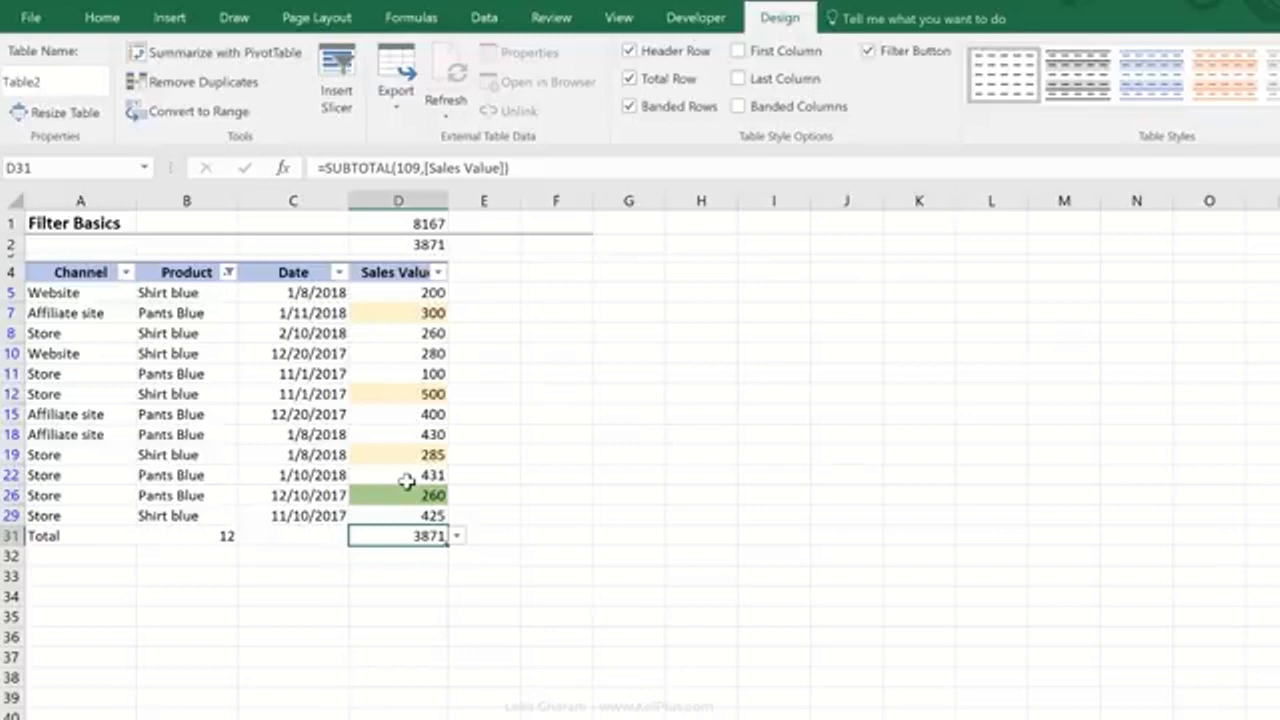
click(228, 272)
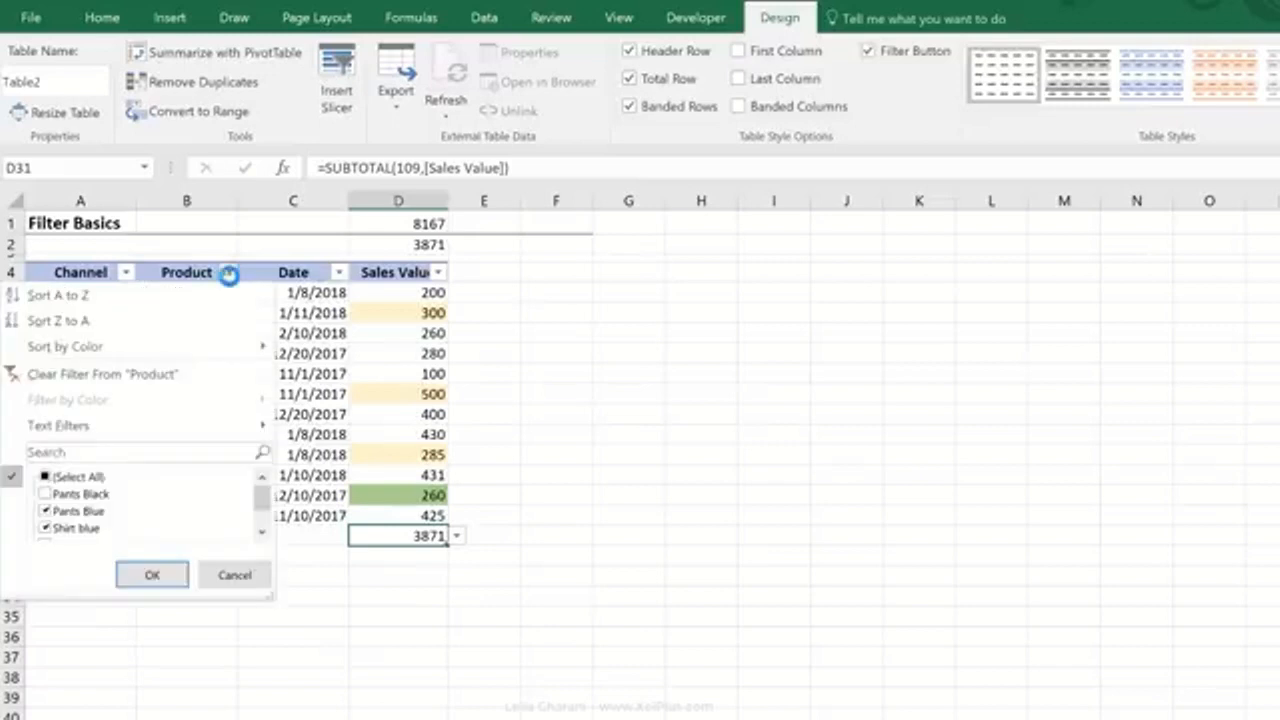
click(342, 354)
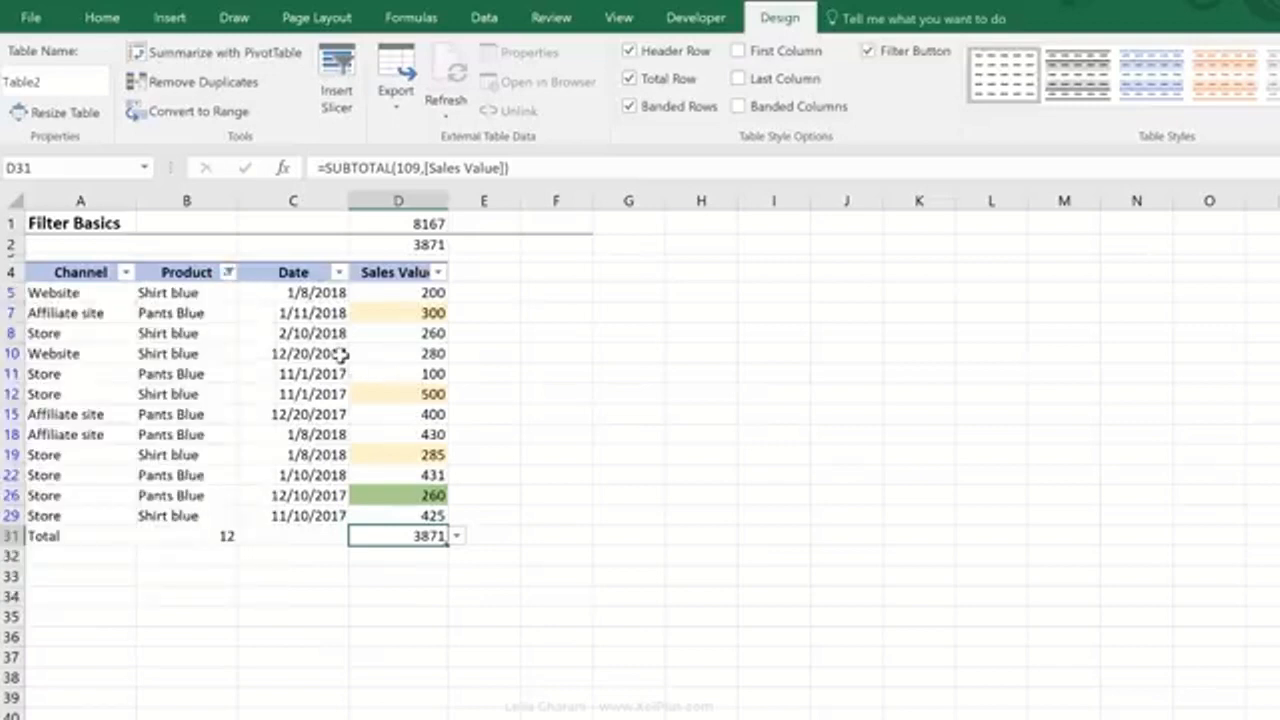
click(342, 354)
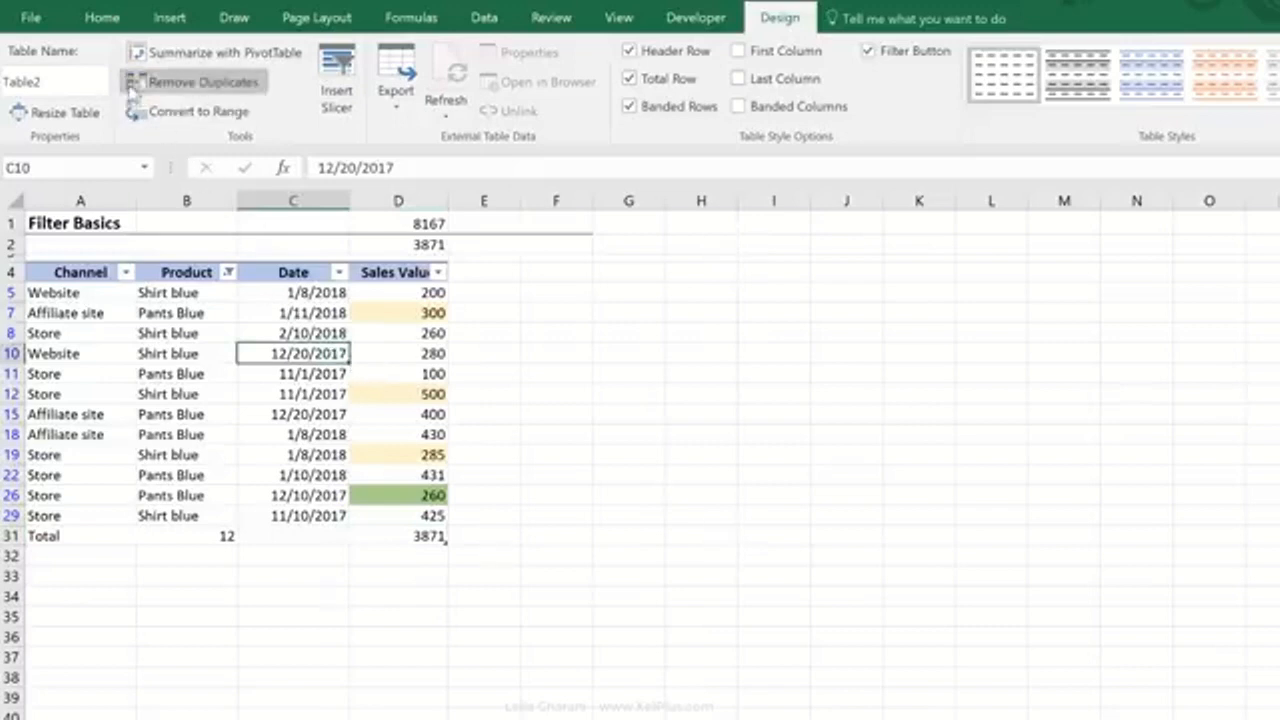
click(102, 22)
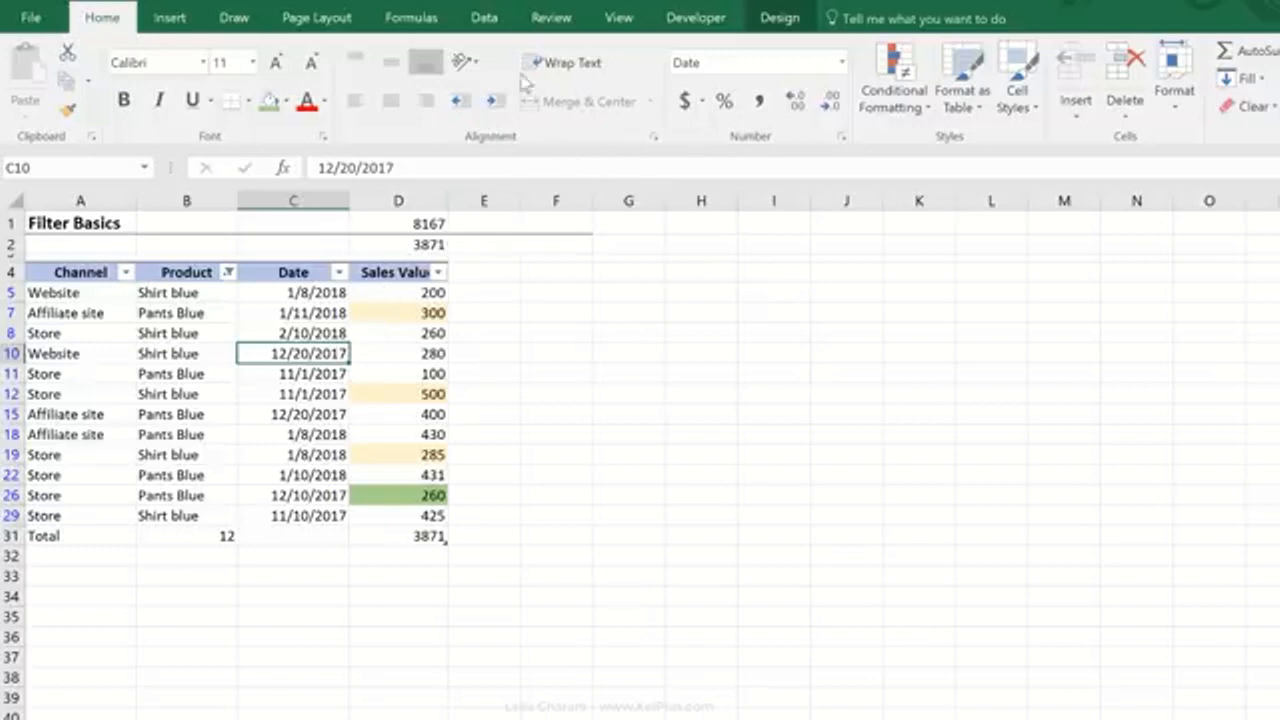
click(488, 20)
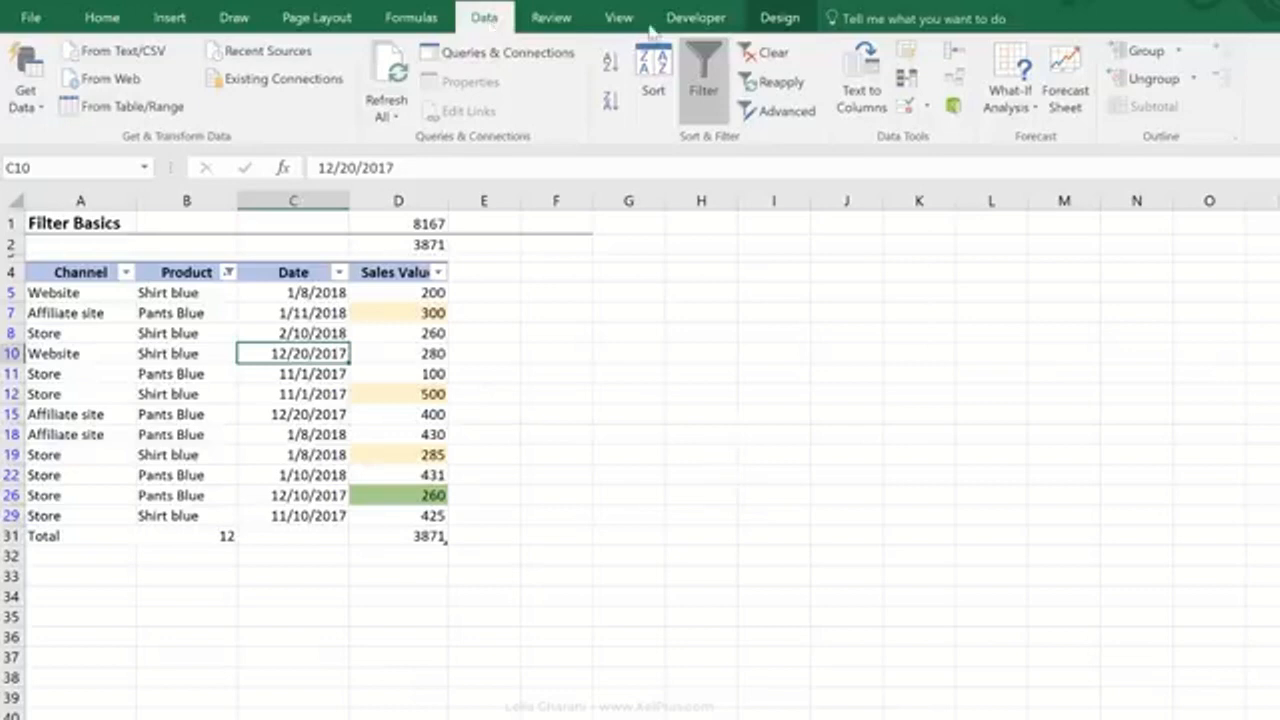